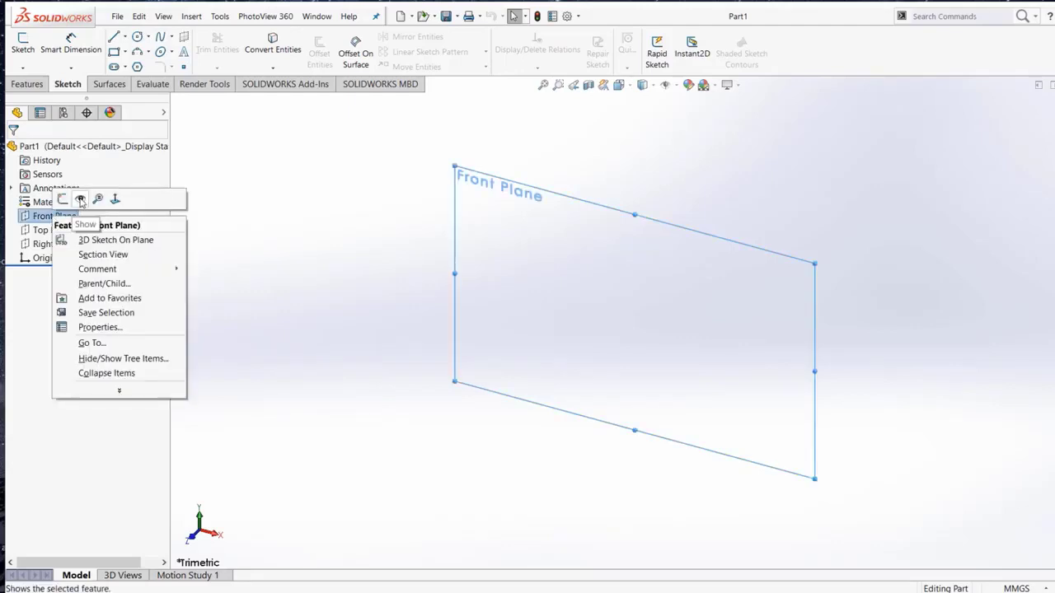
Show the Front Plane and orient the view normal to it.
click(80, 200)
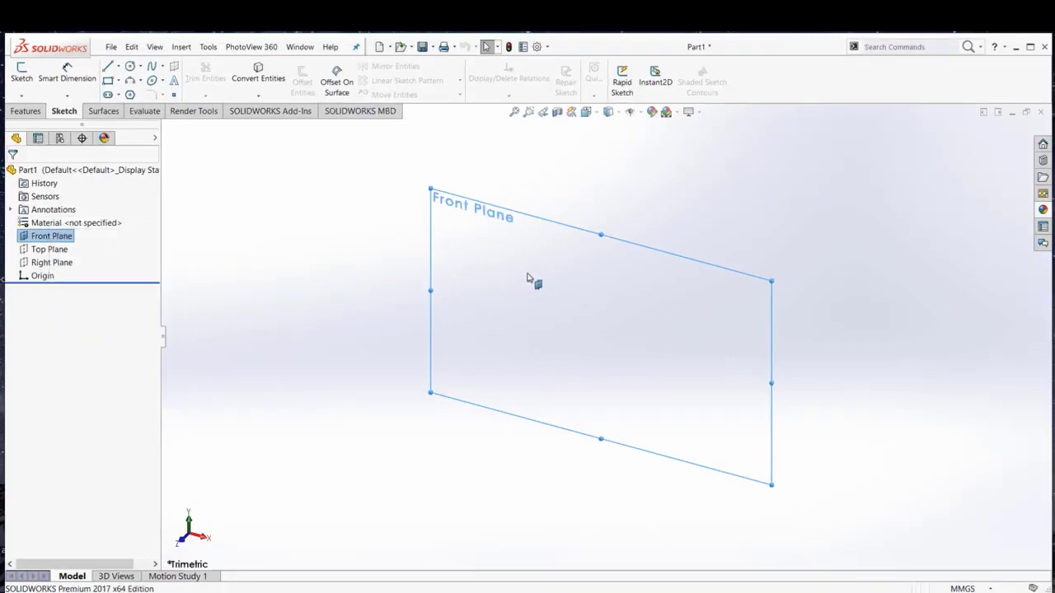
right_click(49, 238)
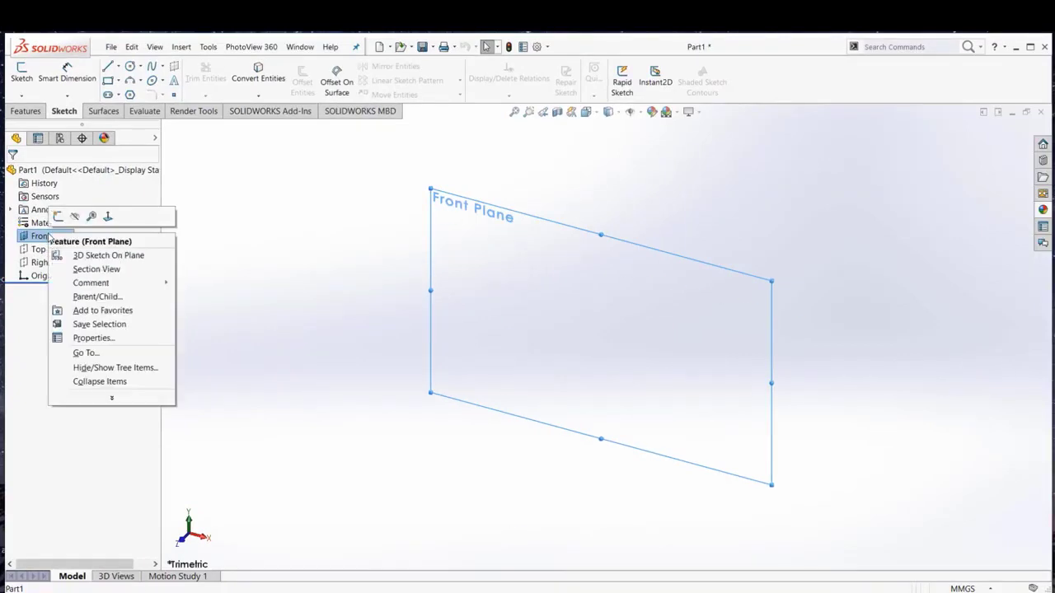
click(109, 218)
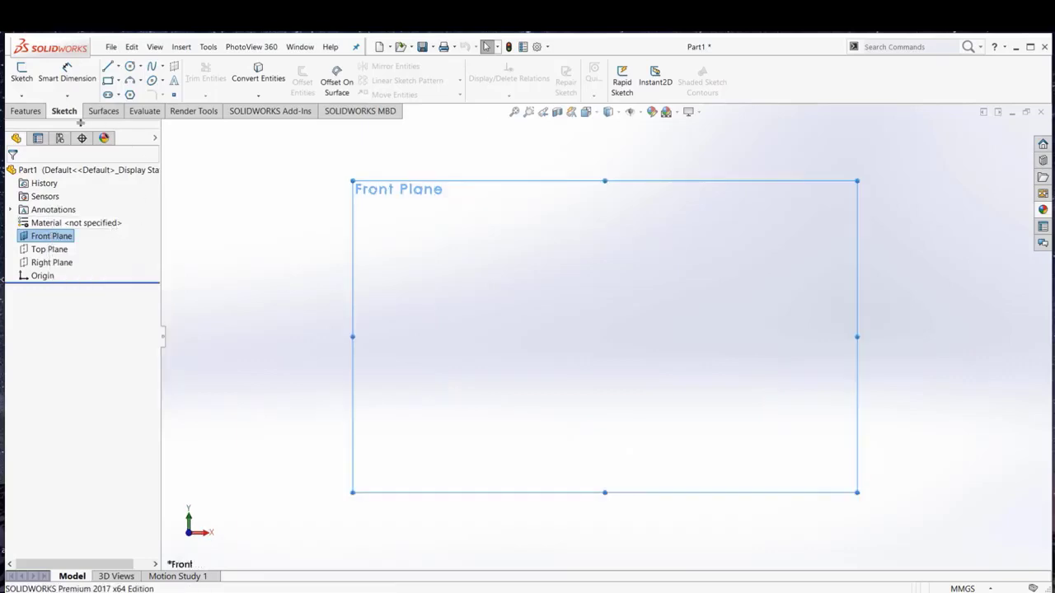
On the Front Plane, sketch a horizontal centerline about 172 mm long from the origin, plus a downward-sloping centerline about 65 mm long from its end.
click(120, 68)
click(132, 91)
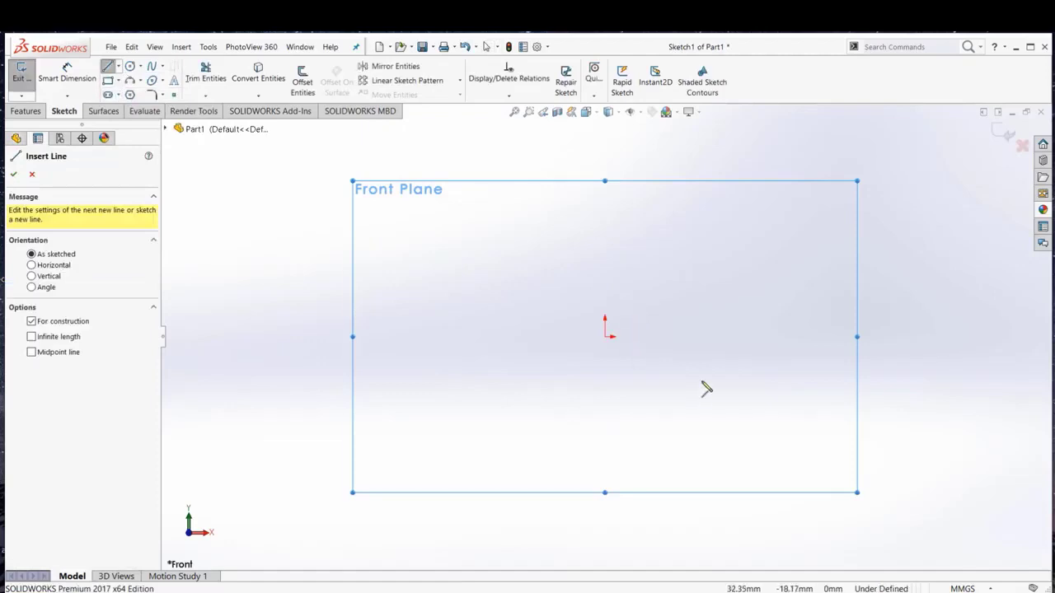
scroll(706, 375, down, 3)
click(510, 314)
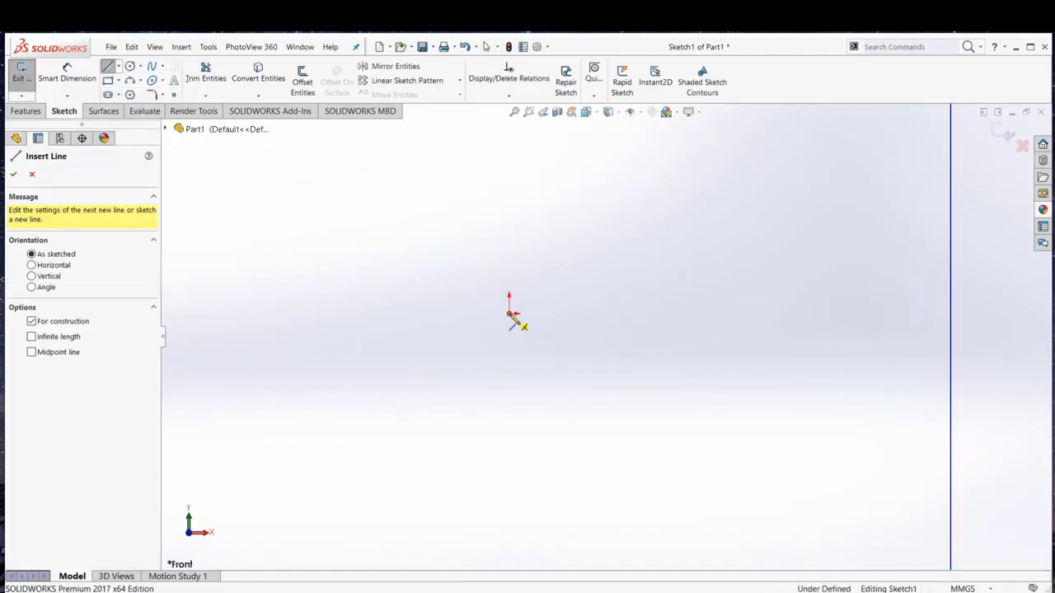
scroll(937, 320, up, 2)
scroll(939, 323, up, 2)
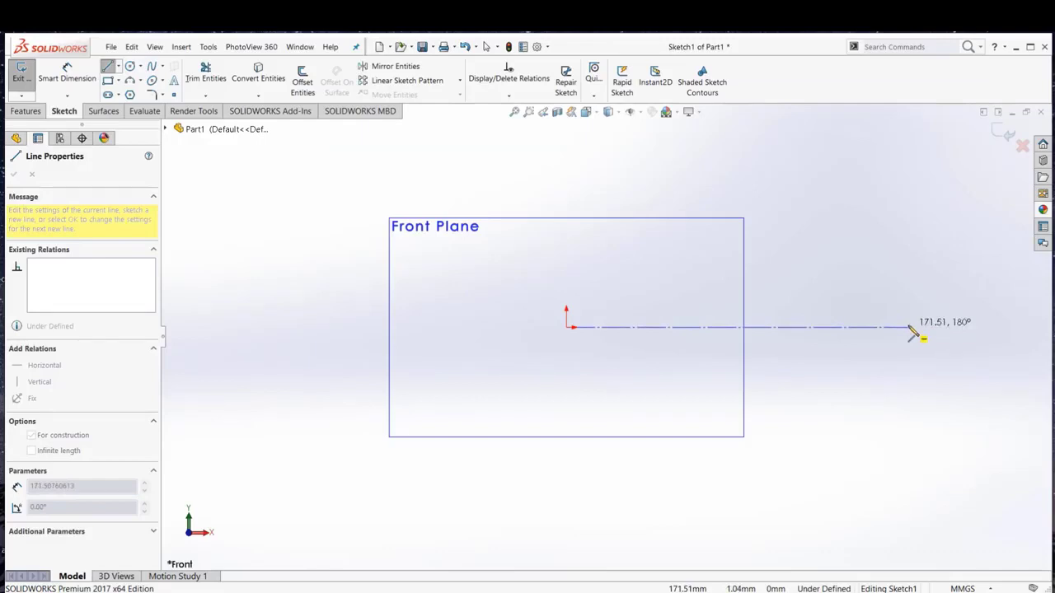
click(910, 328)
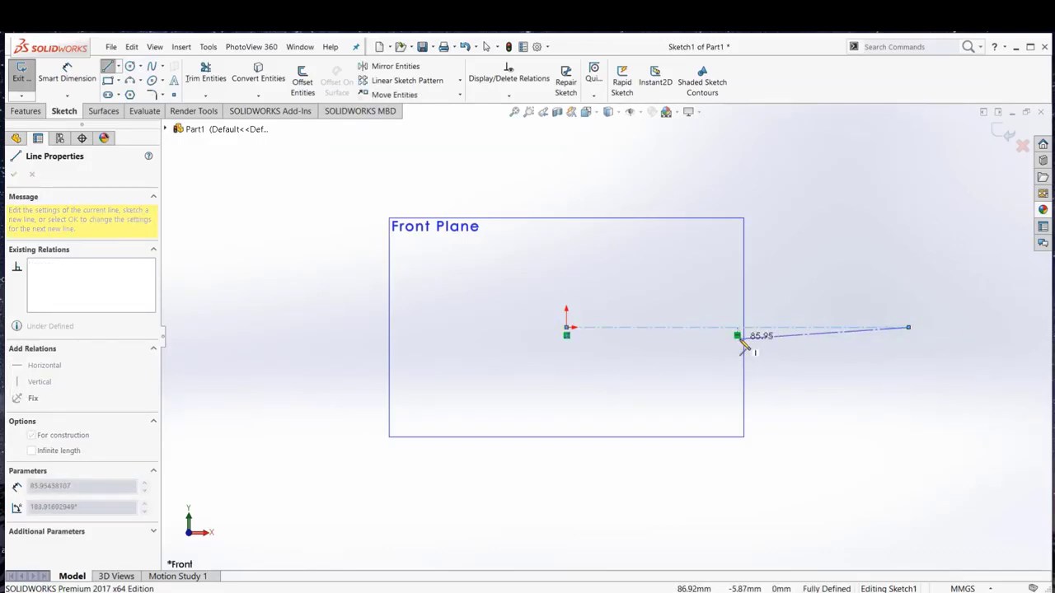
click(1007, 422)
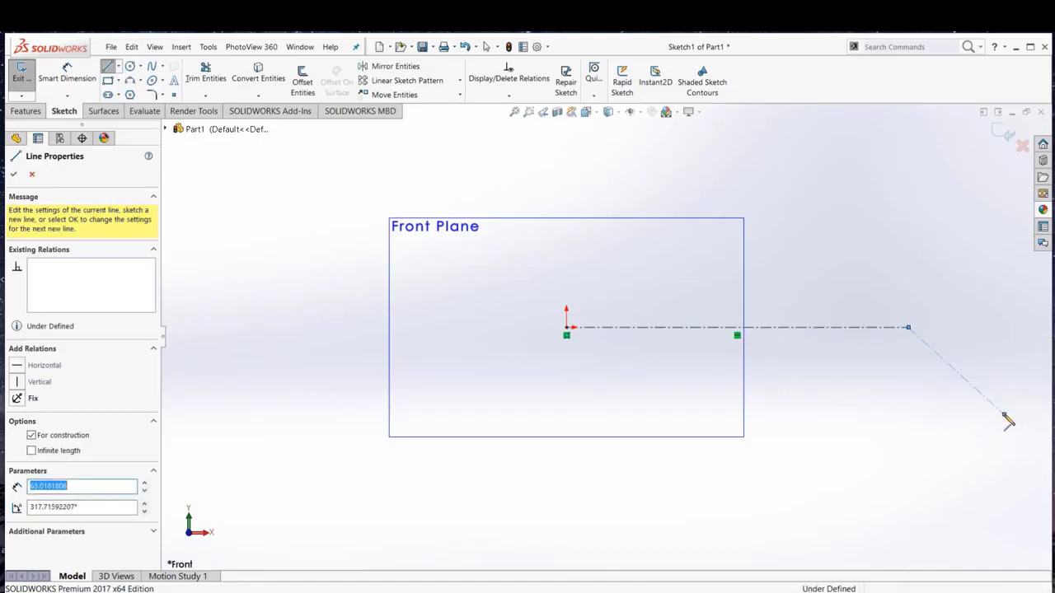
right_click(1006, 419)
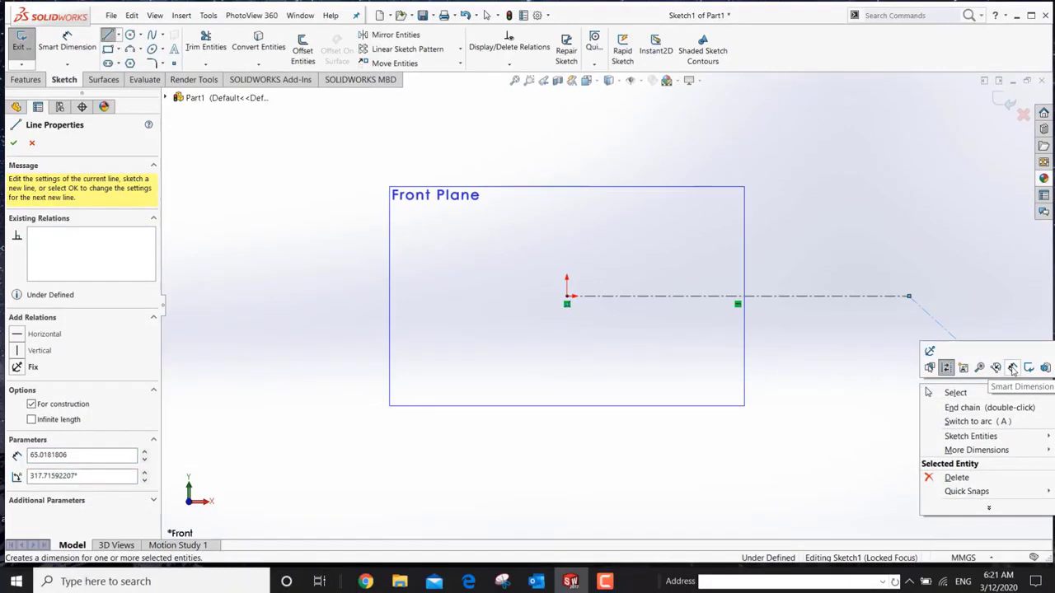
Dimension the horizontal centerline to 200 mm and the sloping centerline to 90 mm.
click(1013, 369)
click(842, 301)
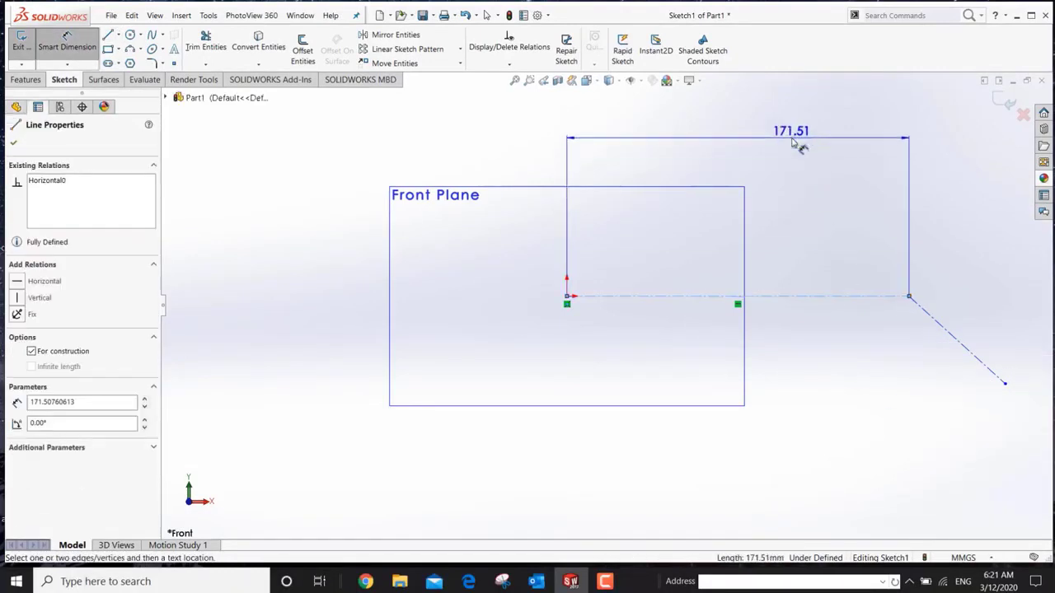
click(798, 146)
text(200)
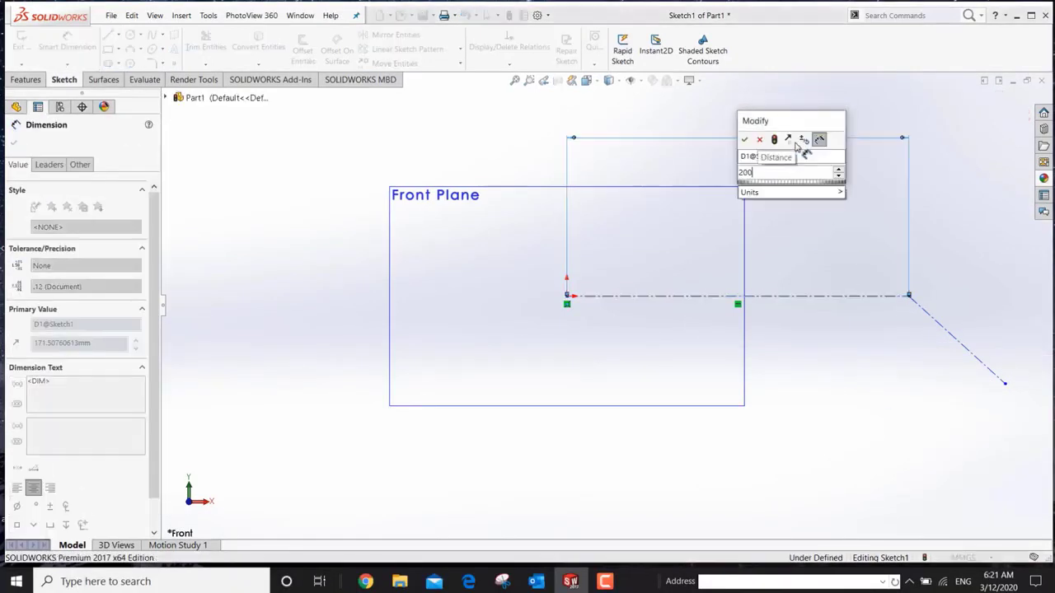
key(Return)
click(956, 338)
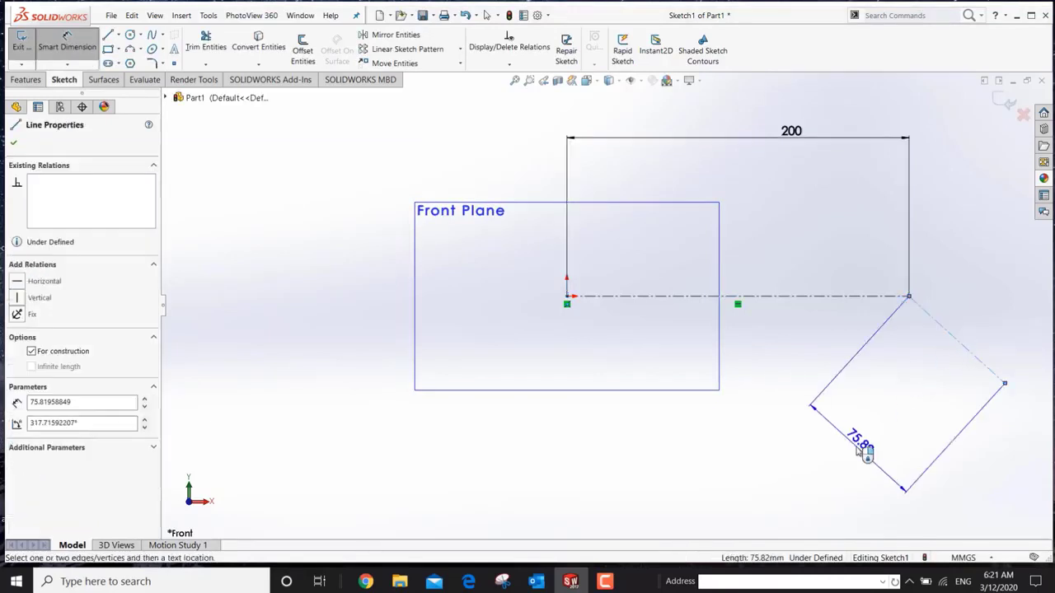
click(865, 453)
text(90)
key(Return)
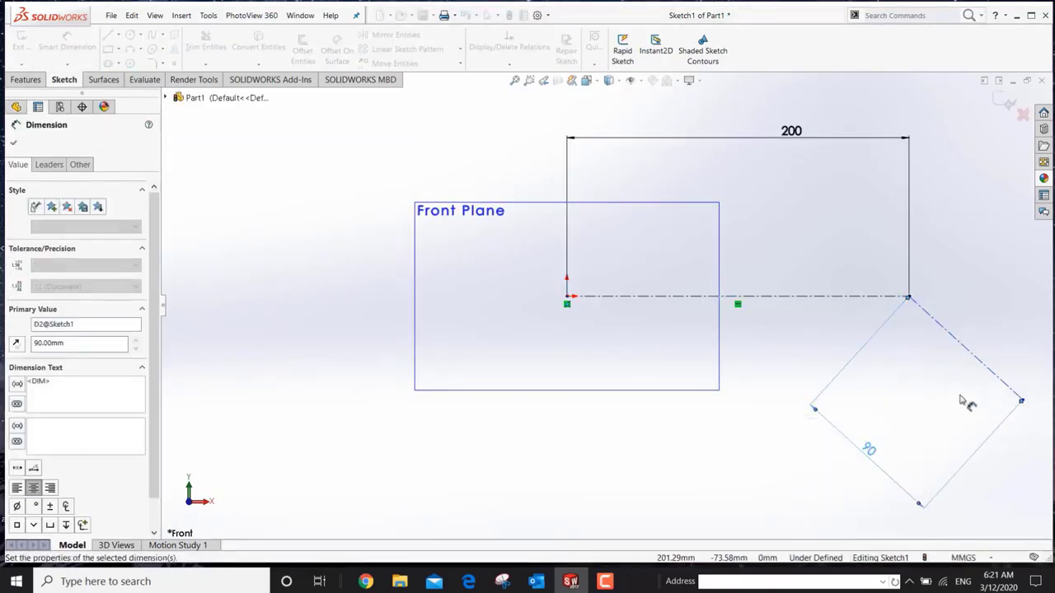
Dimension the angle between the two centerlines to 150 degrees.
click(837, 299)
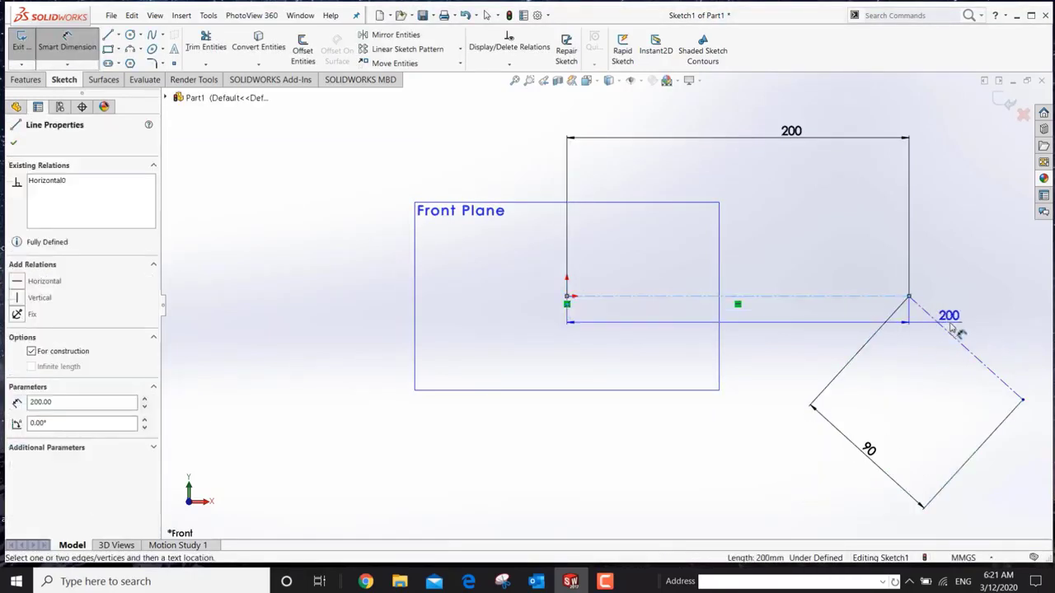
click(952, 333)
click(874, 394)
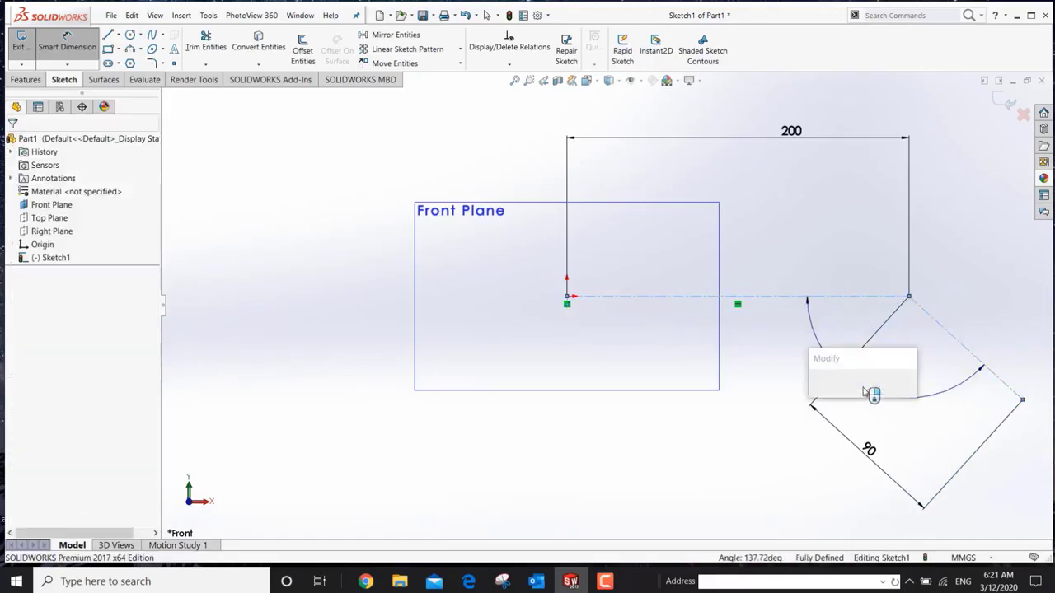
text(150)
key(Return)
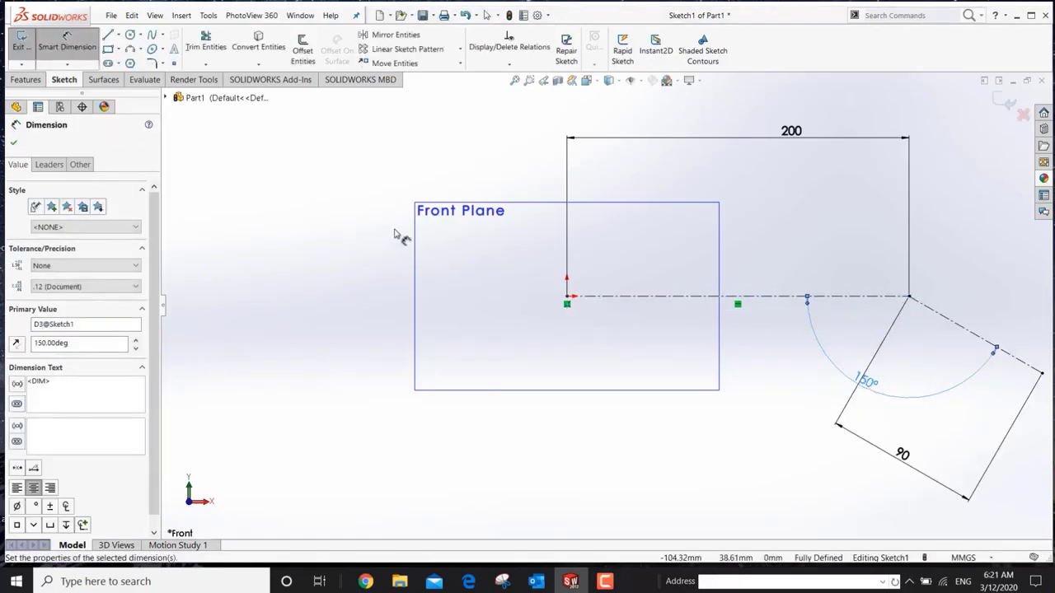
click(14, 143)
Enlarge the Front Plane's display border until it encloses both centerlines, and exit the sketch.
scroll(841, 336, up, 3)
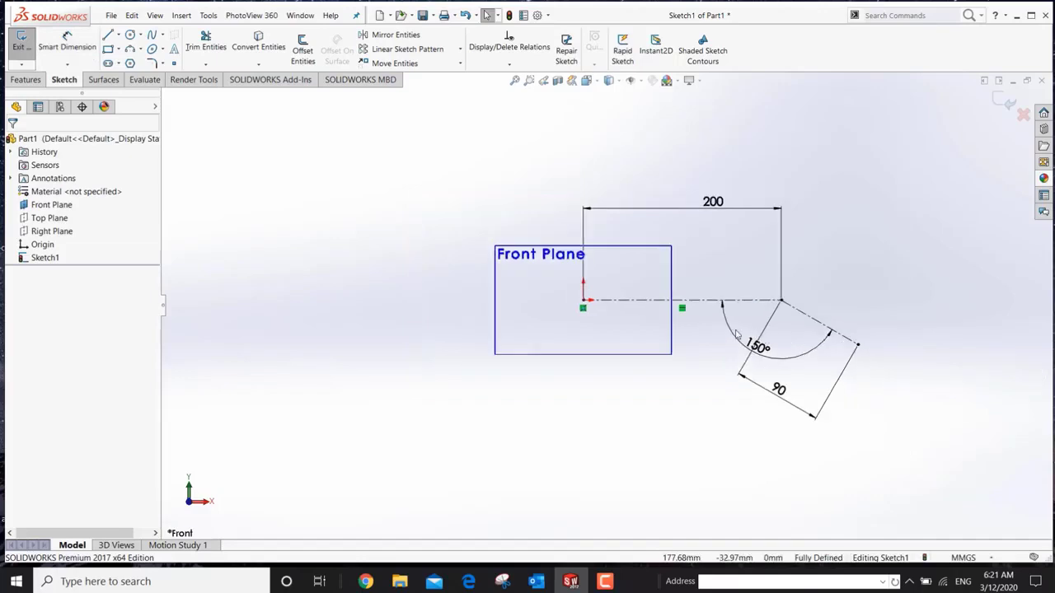
click(612, 332)
drag(671, 355, 914, 430)
drag(703, 242, 703, 198)
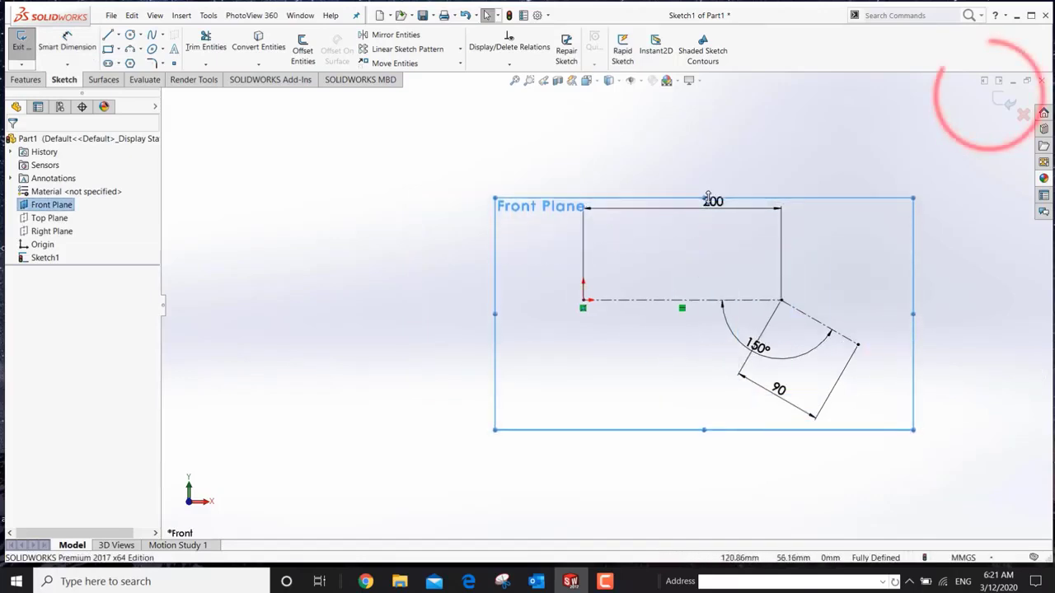
click(1003, 101)
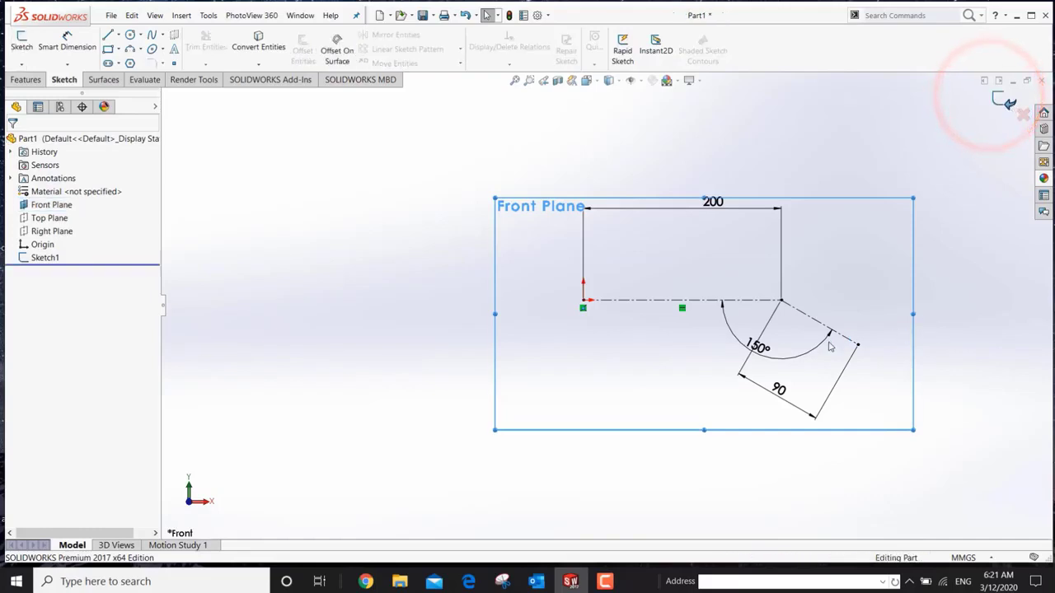
Create a reference plane perpendicular to the Front Plane and coincident with the horizontal centerline.
scroll(447, 330, down, 3)
click(430, 190)
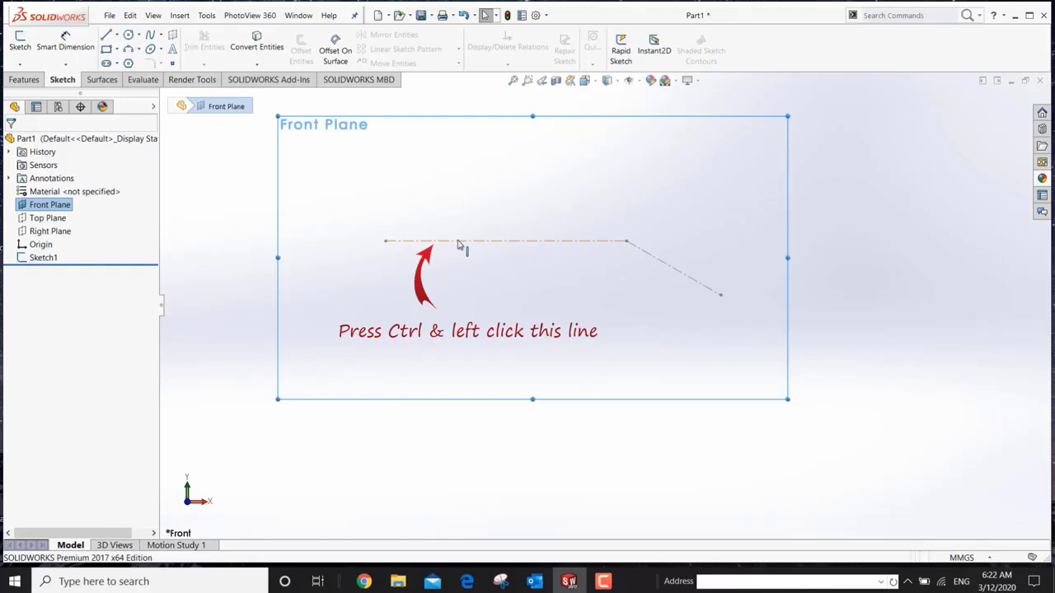
ctrl+click(463, 244)
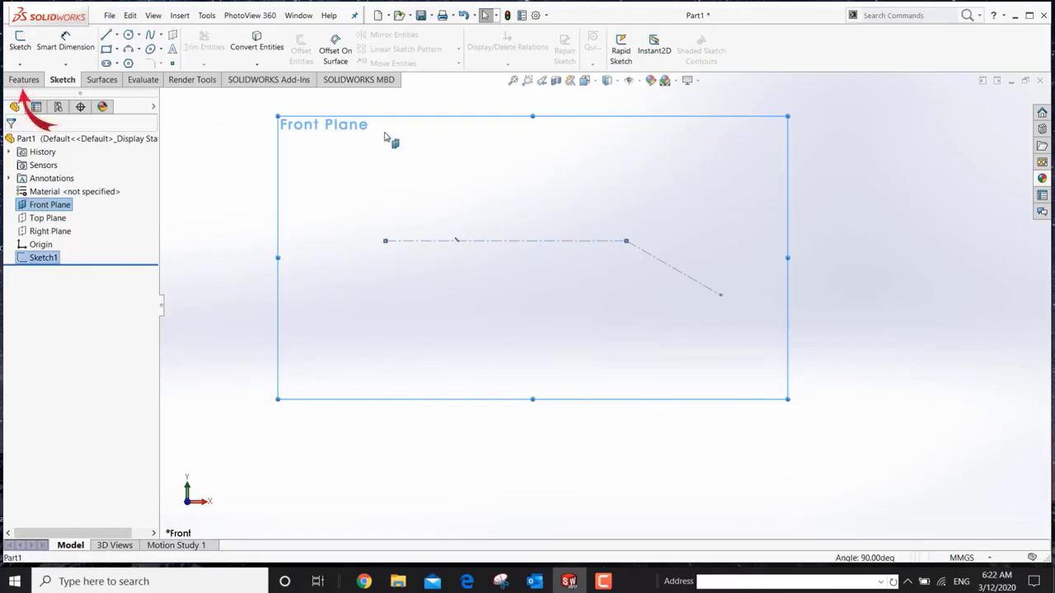
click(23, 79)
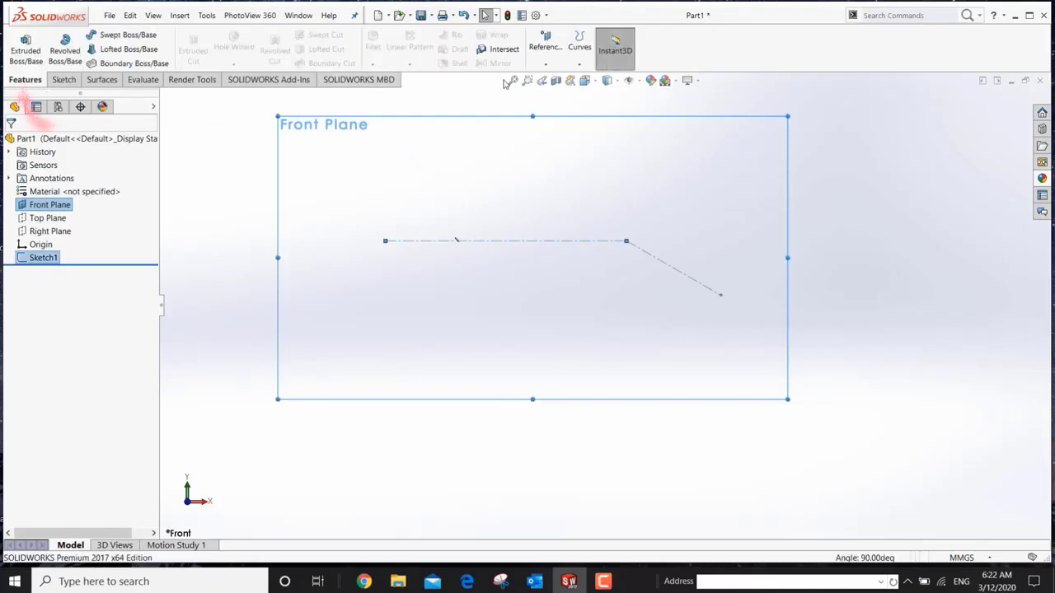
click(545, 50)
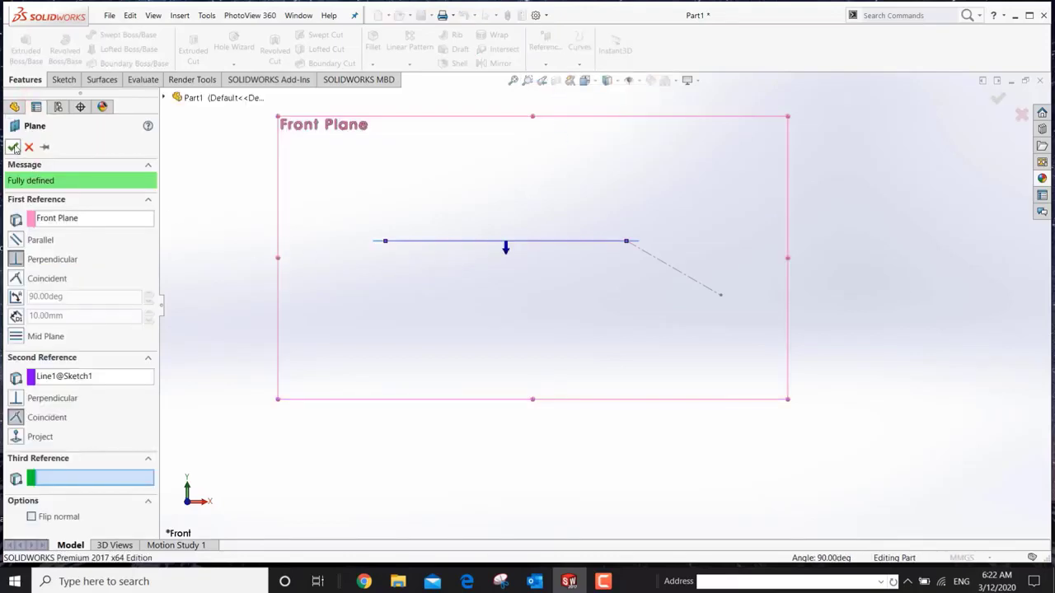
click(14, 146)
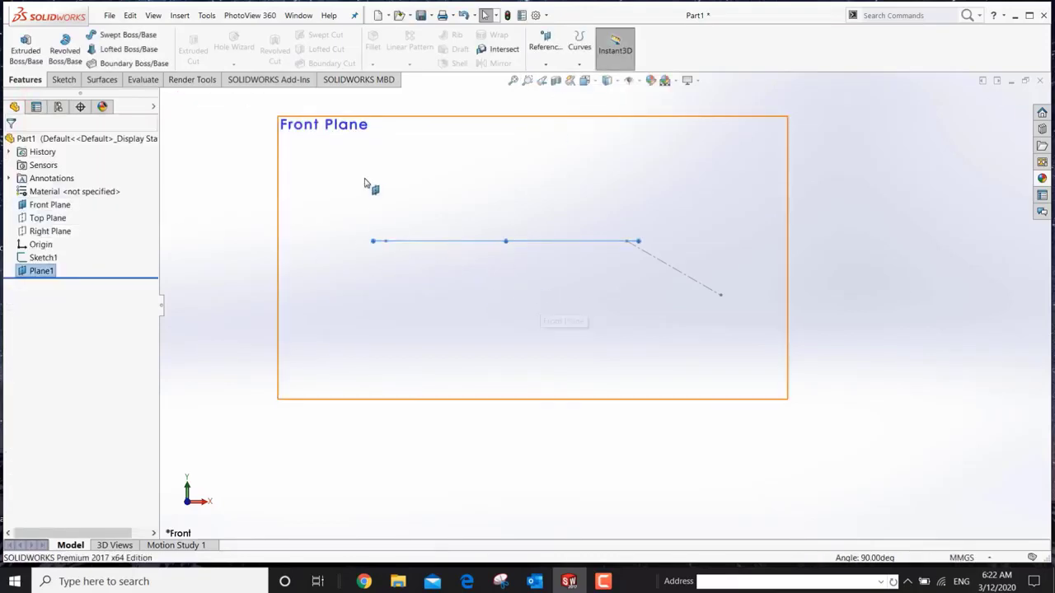
Create a reference plane perpendicular to the Front Plane and coincident with the sloping centerline.
click(481, 172)
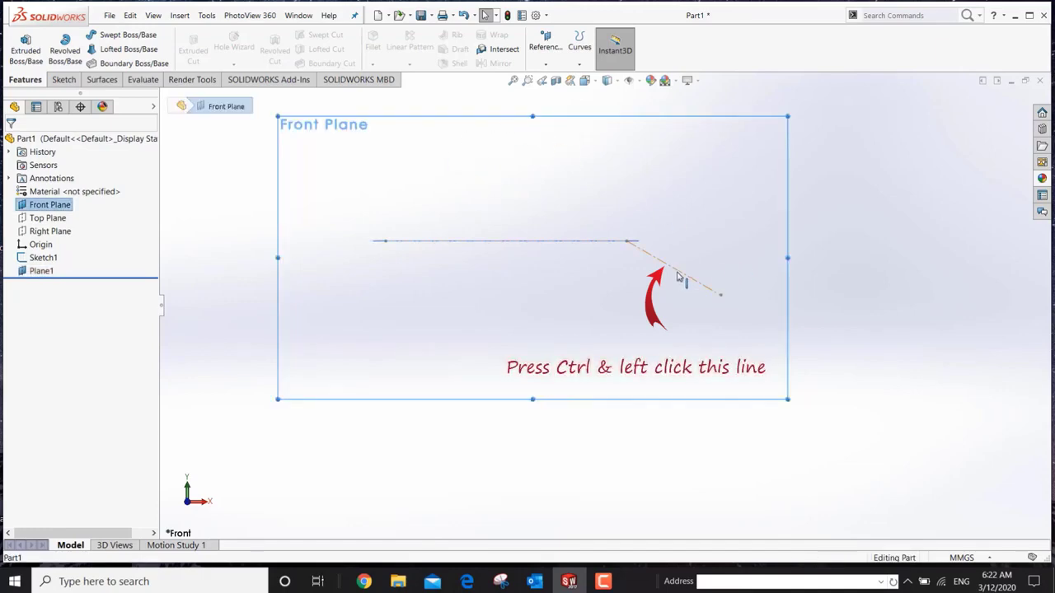
ctrl+click(676, 278)
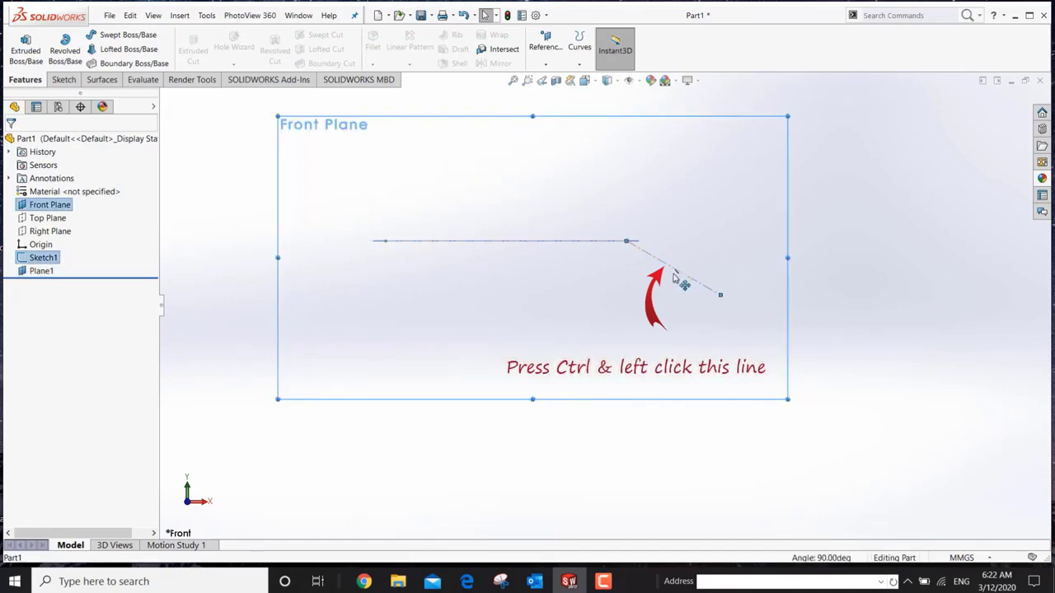
click(548, 66)
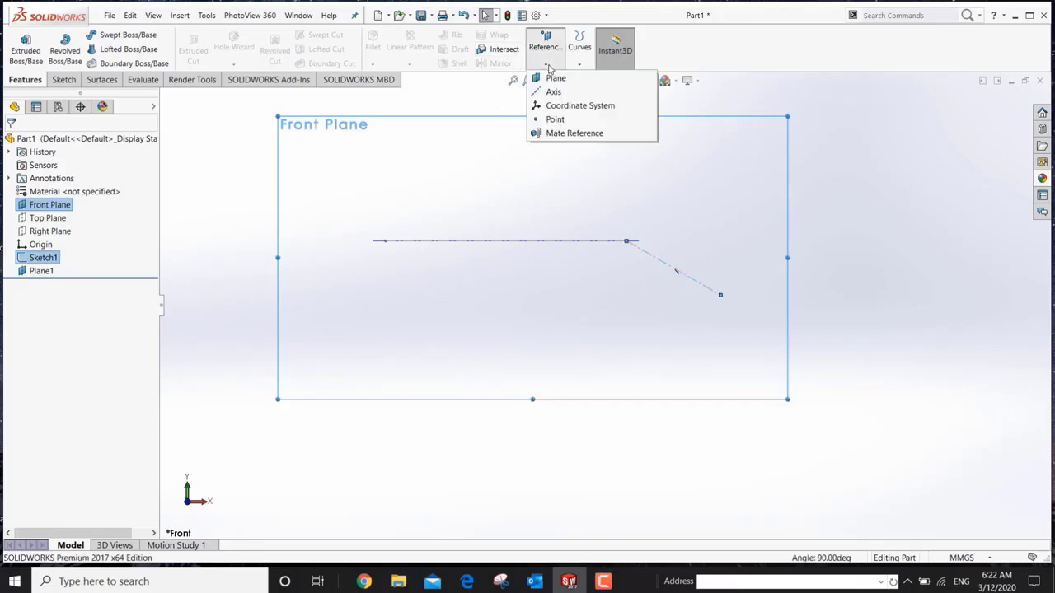
click(554, 77)
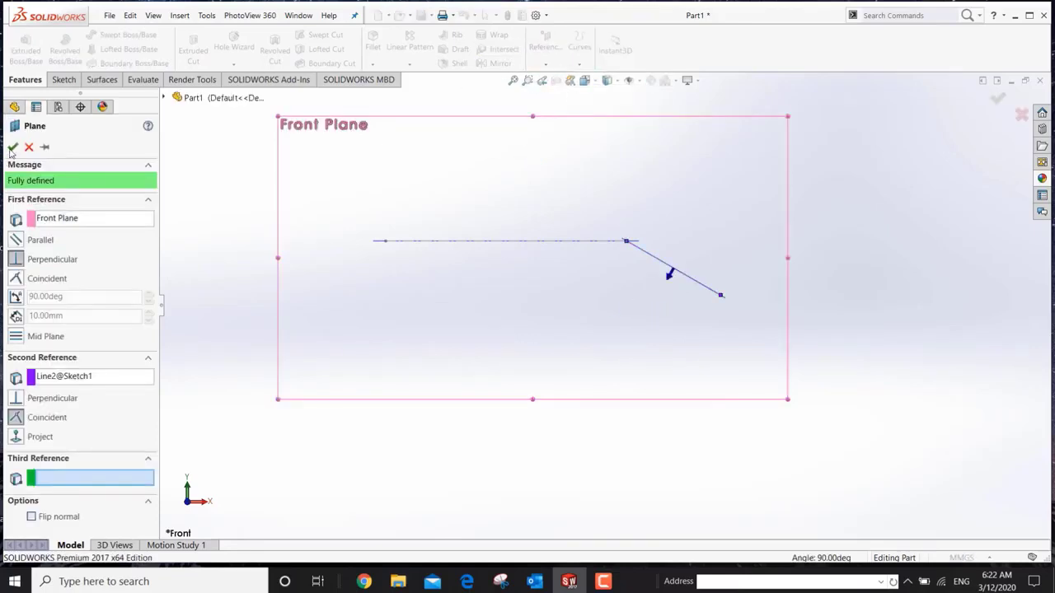
click(12, 147)
Hide the Front Plane, leaving the two new reference planes displayed.
scroll(501, 360, up, 2)
middle_drag(508, 349, 523, 263)
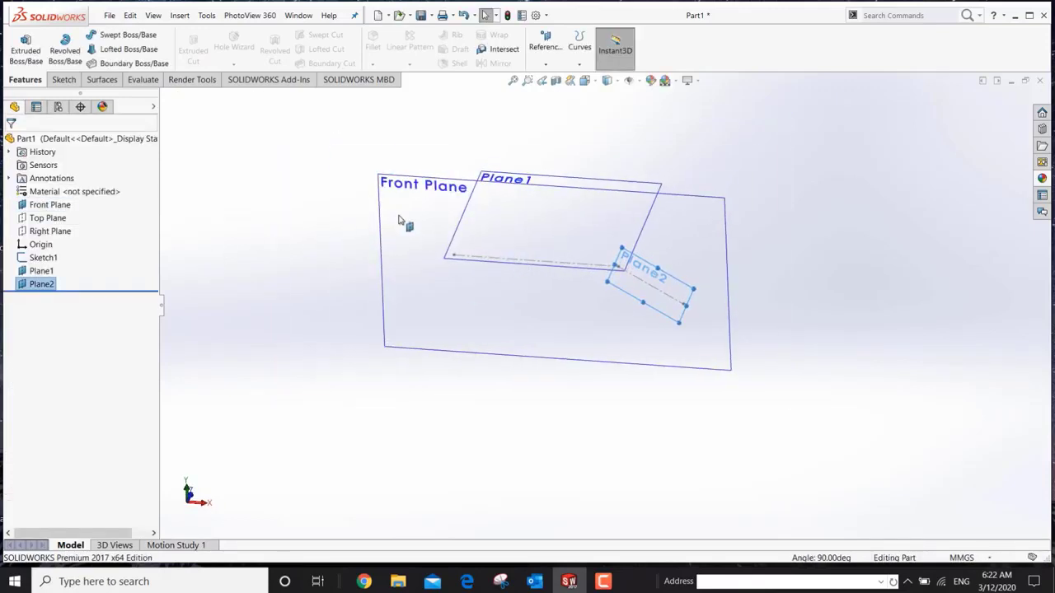
right_click(51, 206)
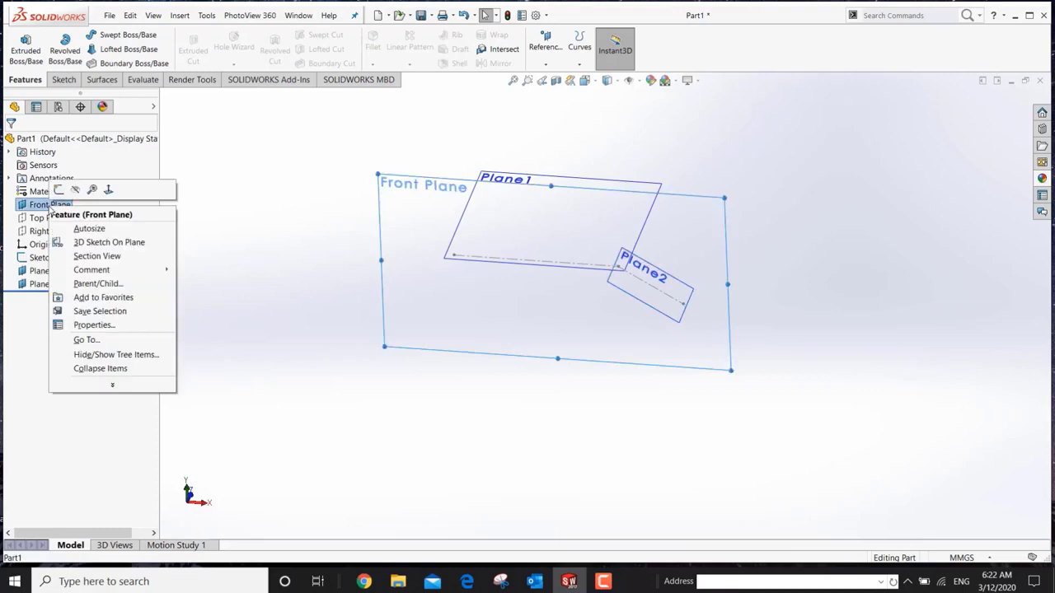
click(77, 190)
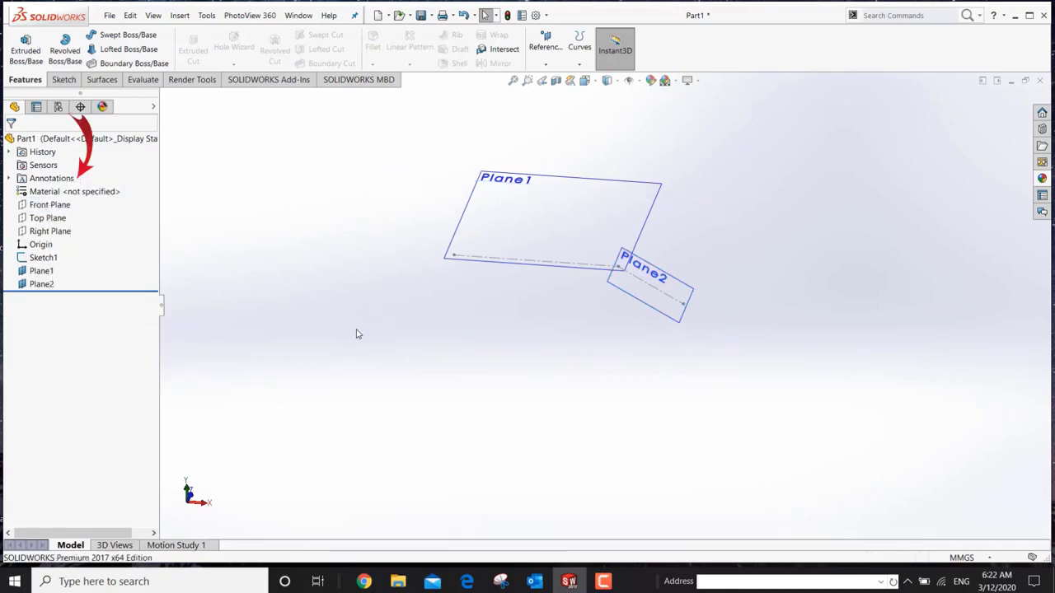
View Plane1 straight on and resize its border to a narrower rectangle extending to both sides of the horizontal centerline.
click(499, 263)
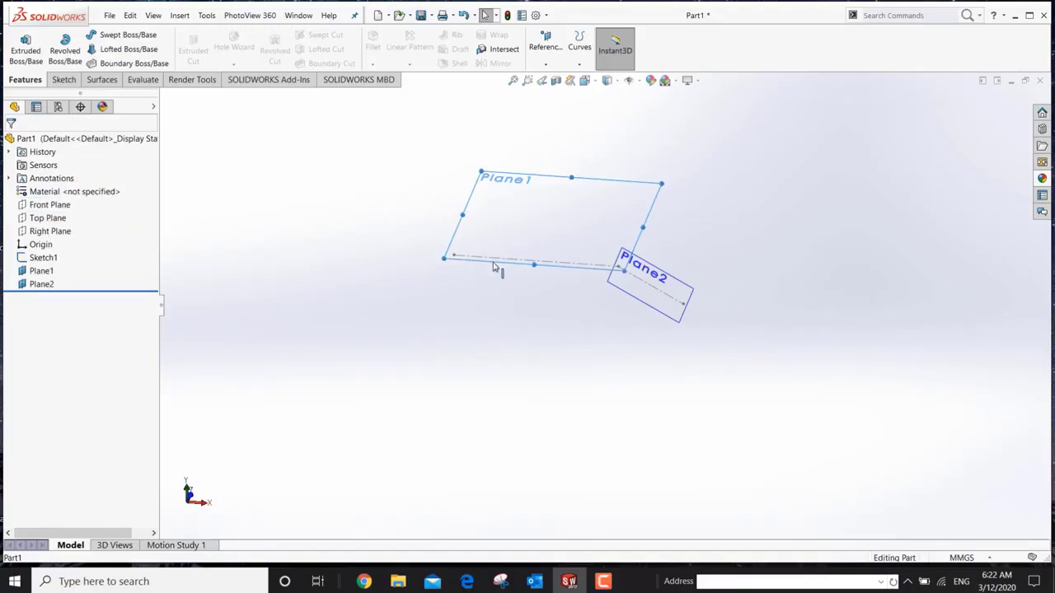
right_click(40, 274)
click(103, 257)
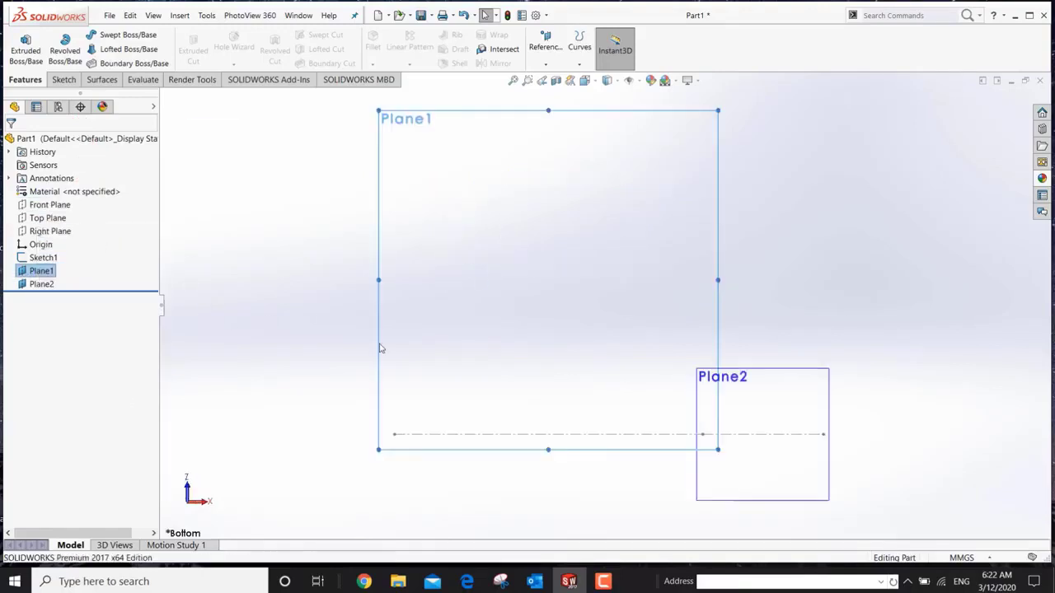
drag(550, 109, 589, 350)
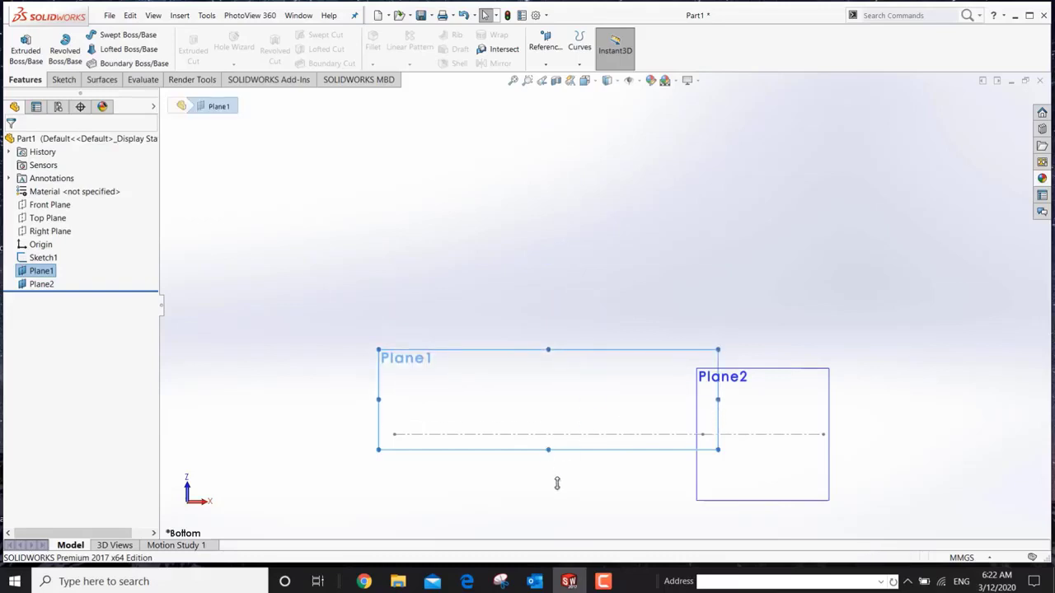
drag(557, 484, 614, 507)
scroll(639, 481, down, 3)
scroll(410, 461, up, 4)
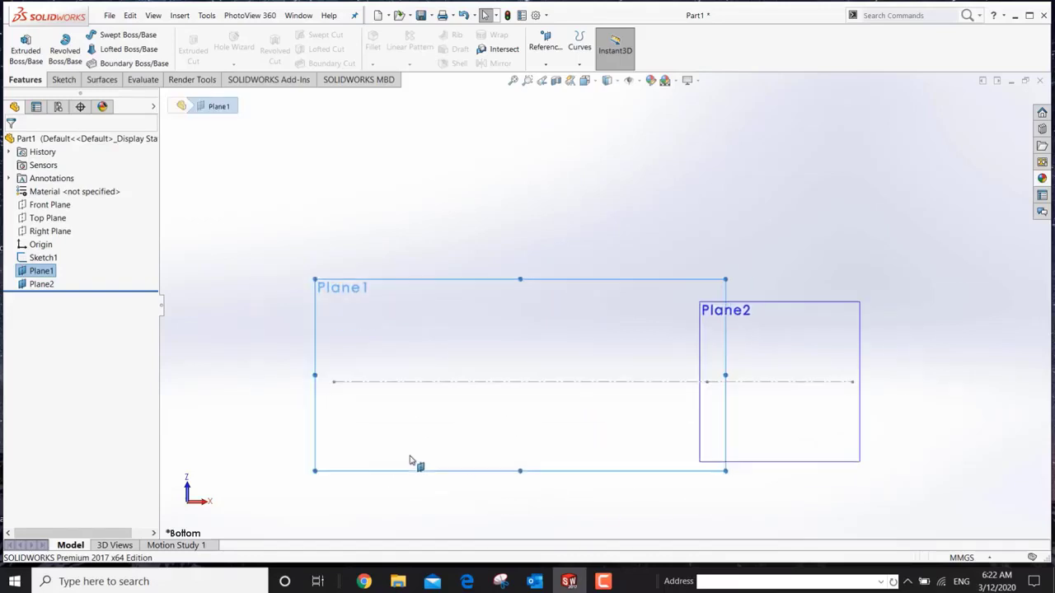
Extend Plane1's border farther past the origin end of the horizontal centerline.
scroll(499, 404, down, 4)
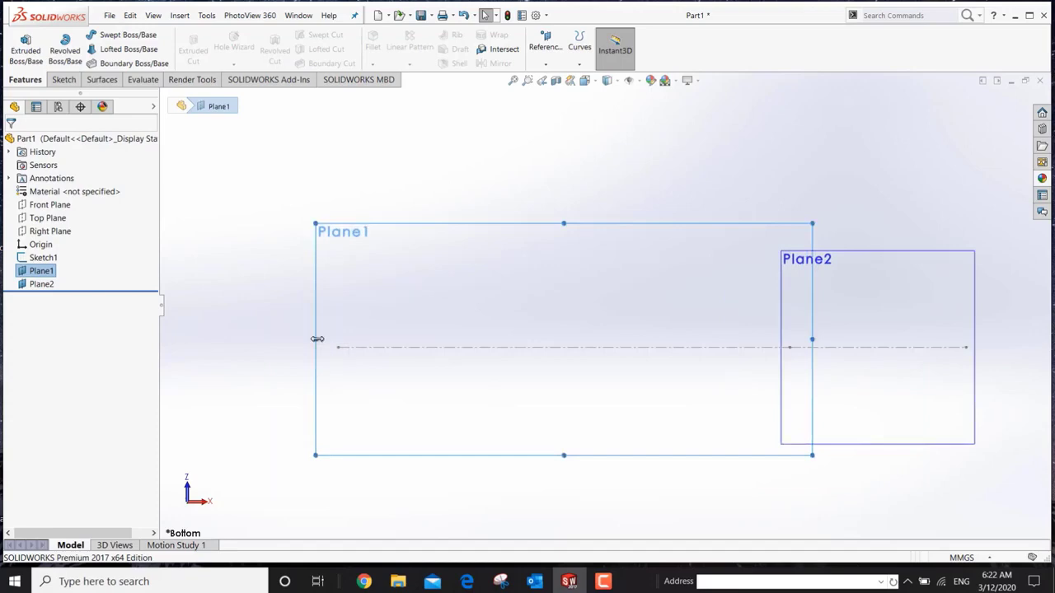
drag(317, 339, 203, 339)
scroll(494, 400, up, 1)
scroll(486, 398, down, 1)
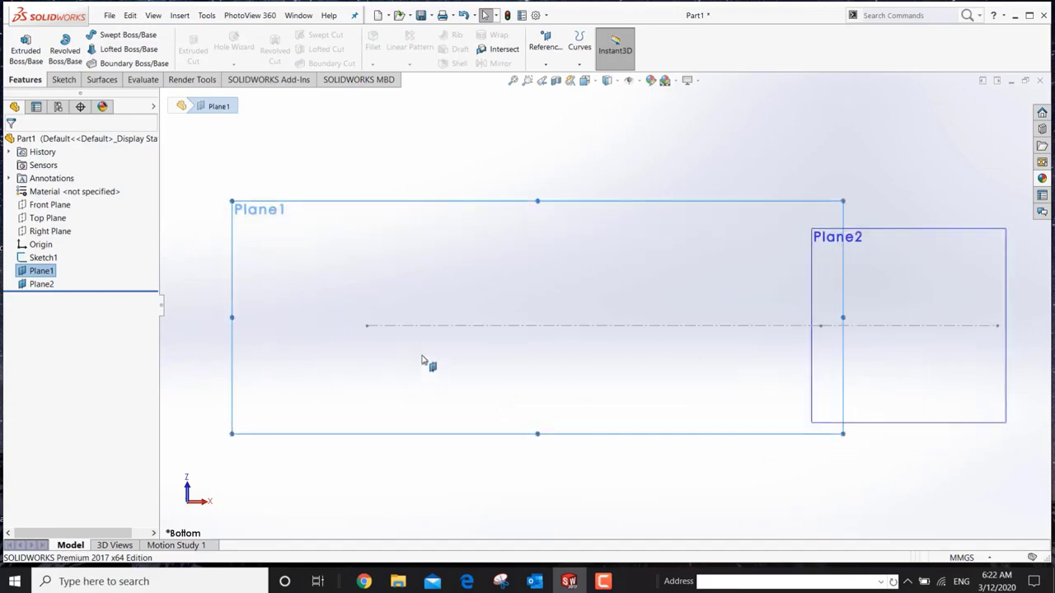
Sketch a tilted ellipse on Plane1 centred on the origin, with radii of about 39 mm and 22 mm.
click(66, 80)
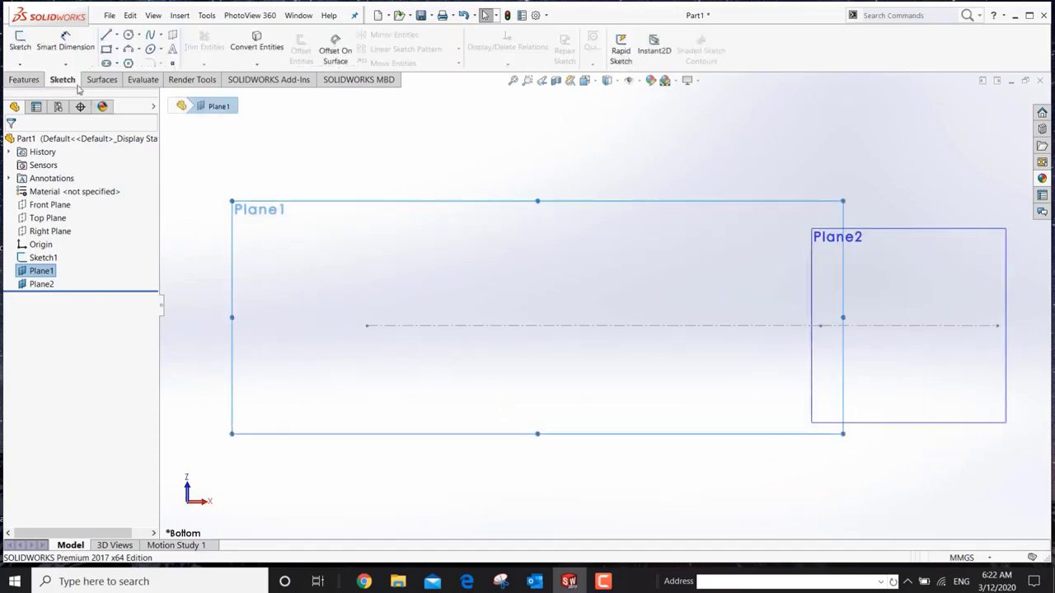
click(151, 51)
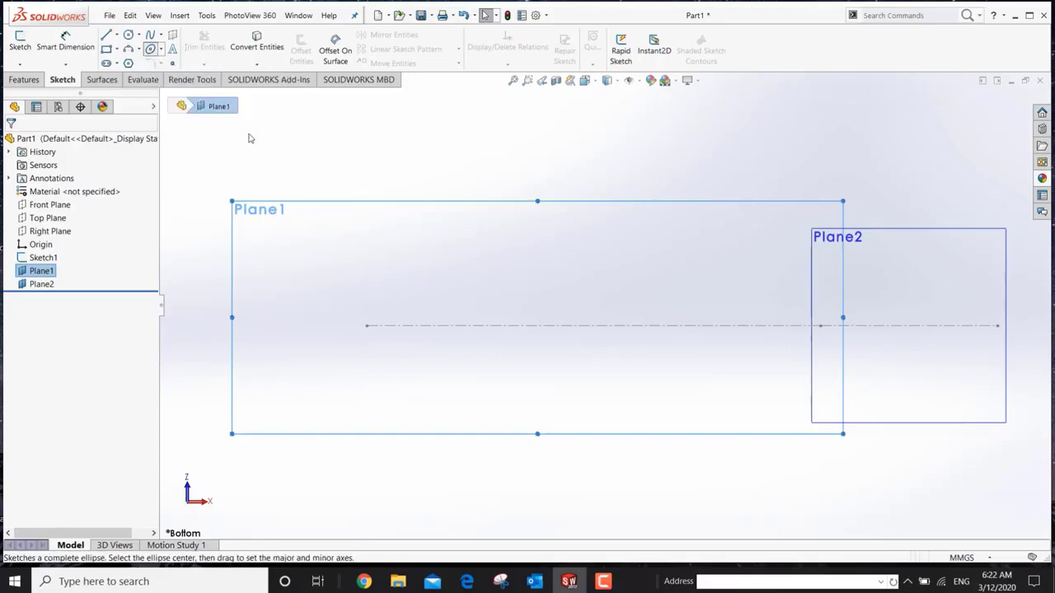
click(367, 326)
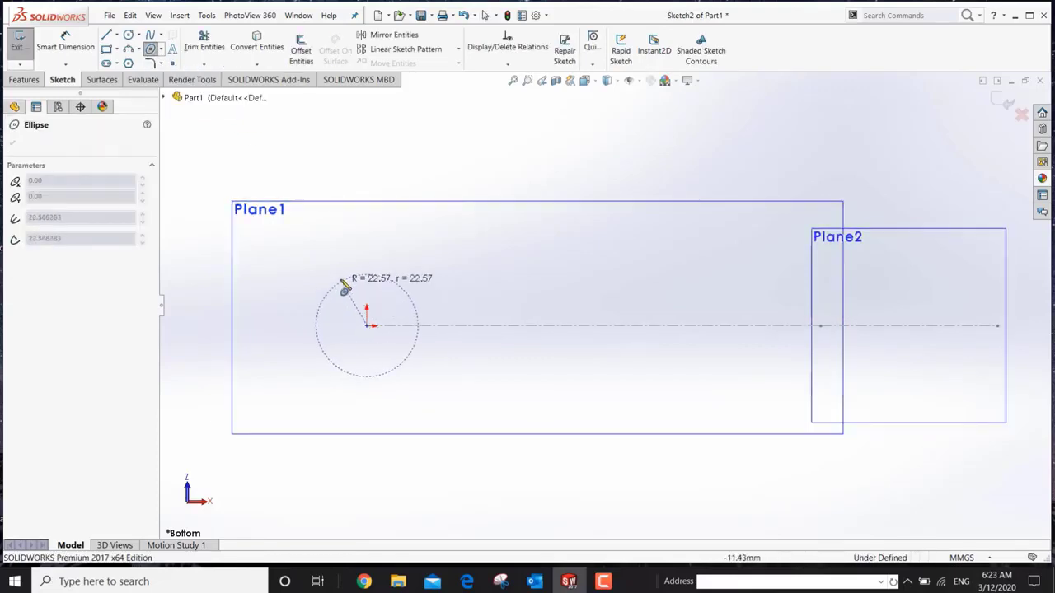
click(334, 247)
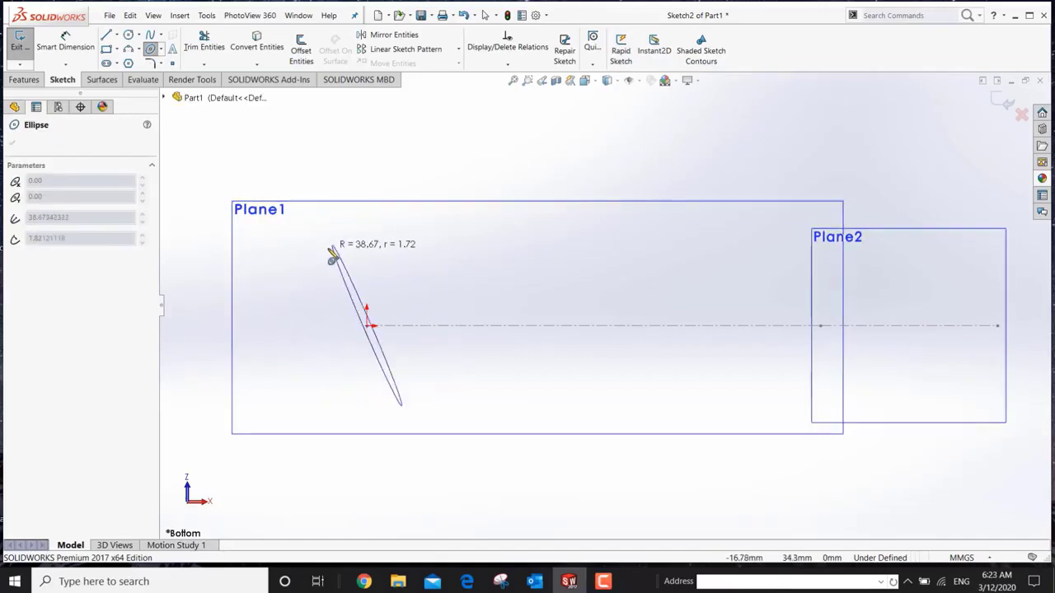
click(293, 279)
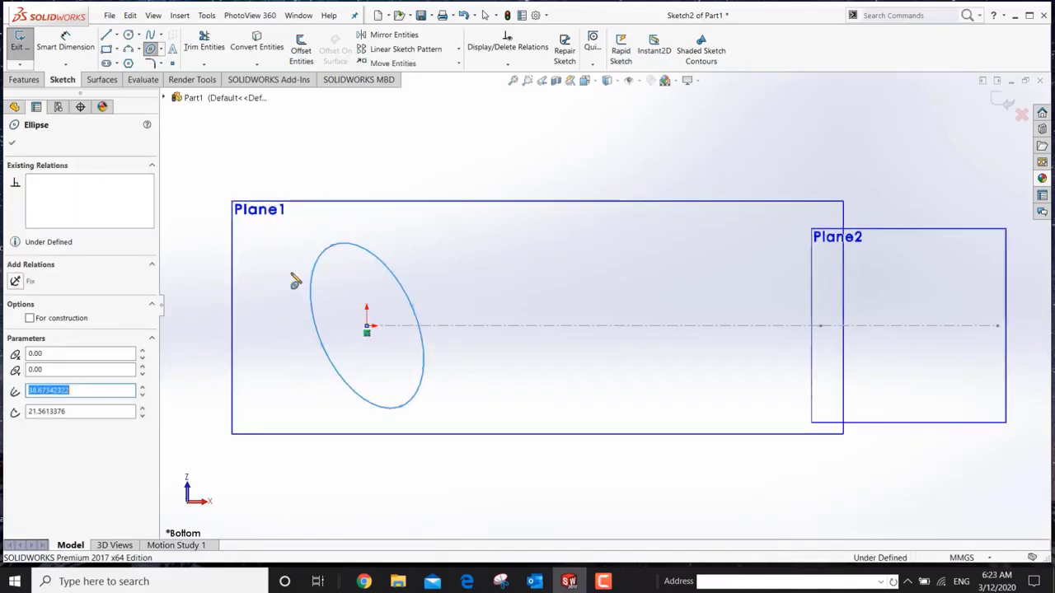
Dimension the ellipse's major axis as 55 mm and place the dimension outside the ellipse.
click(65, 42)
scroll(336, 358, down, 2)
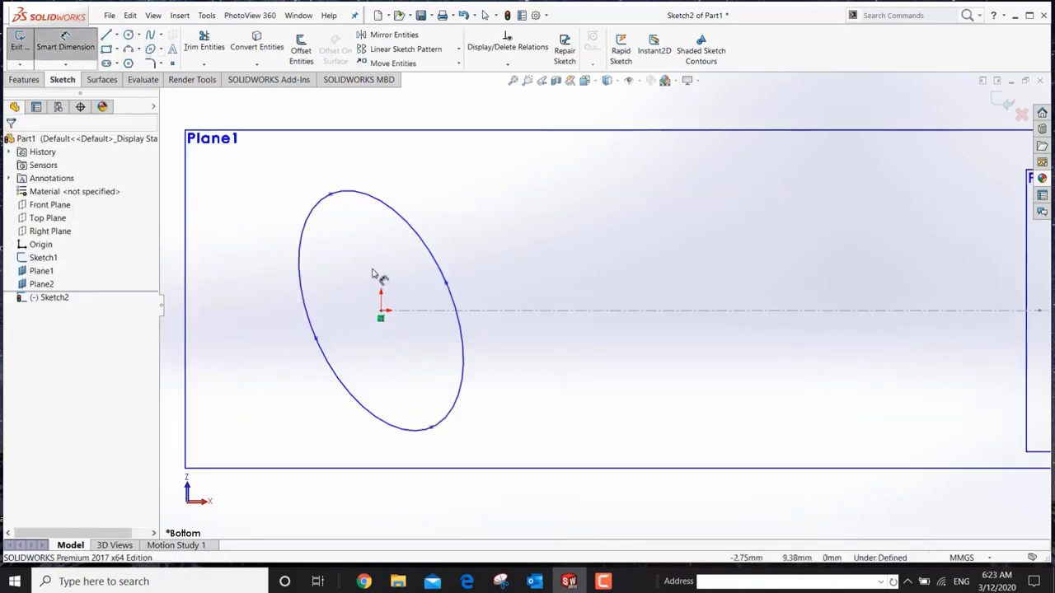
click(331, 195)
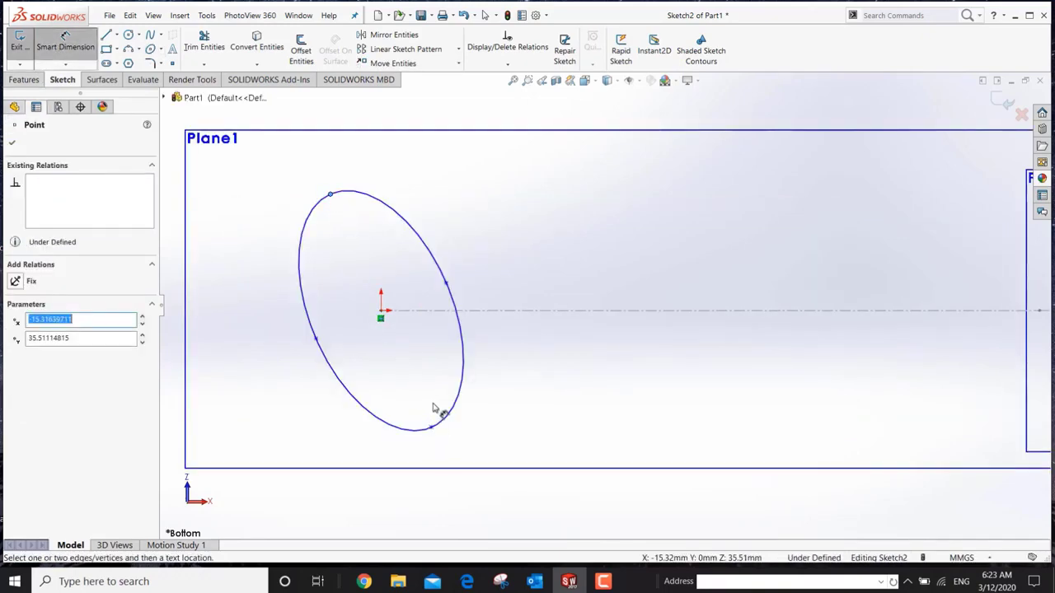
click(431, 429)
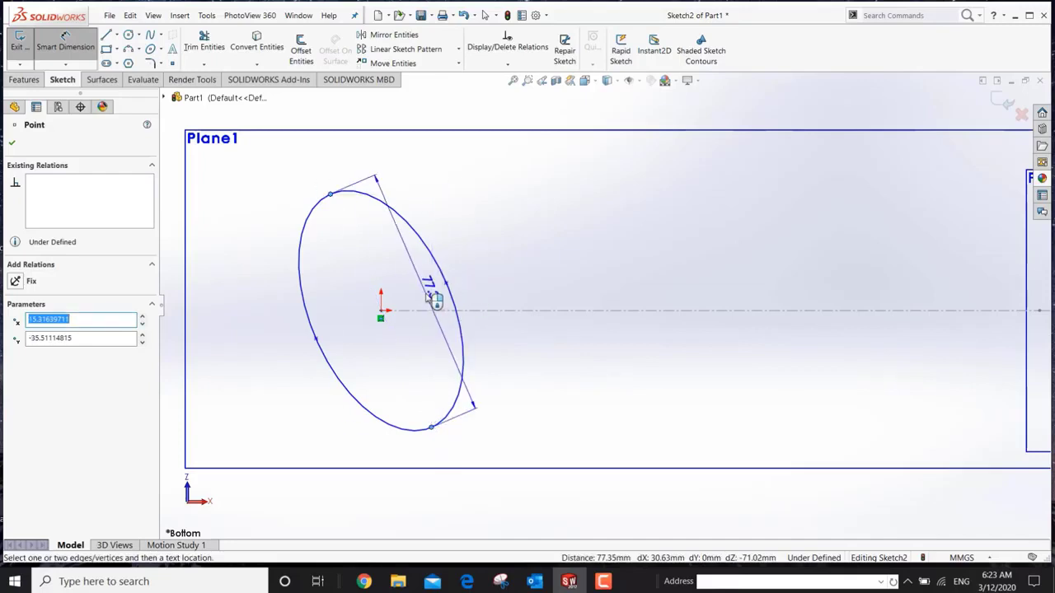
click(436, 300)
text(55)
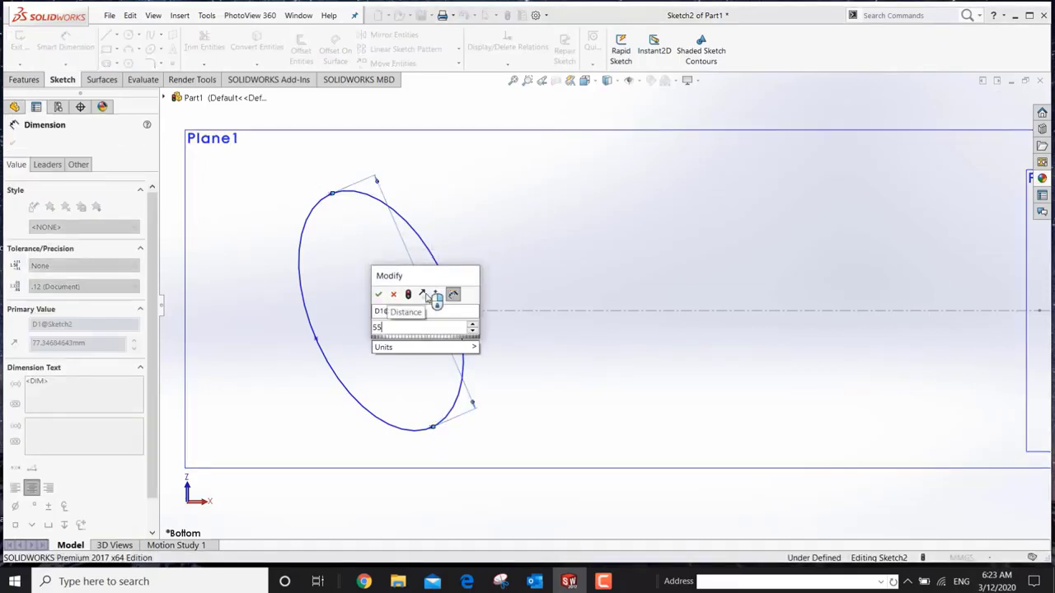
key(Return)
drag(431, 294, 531, 300)
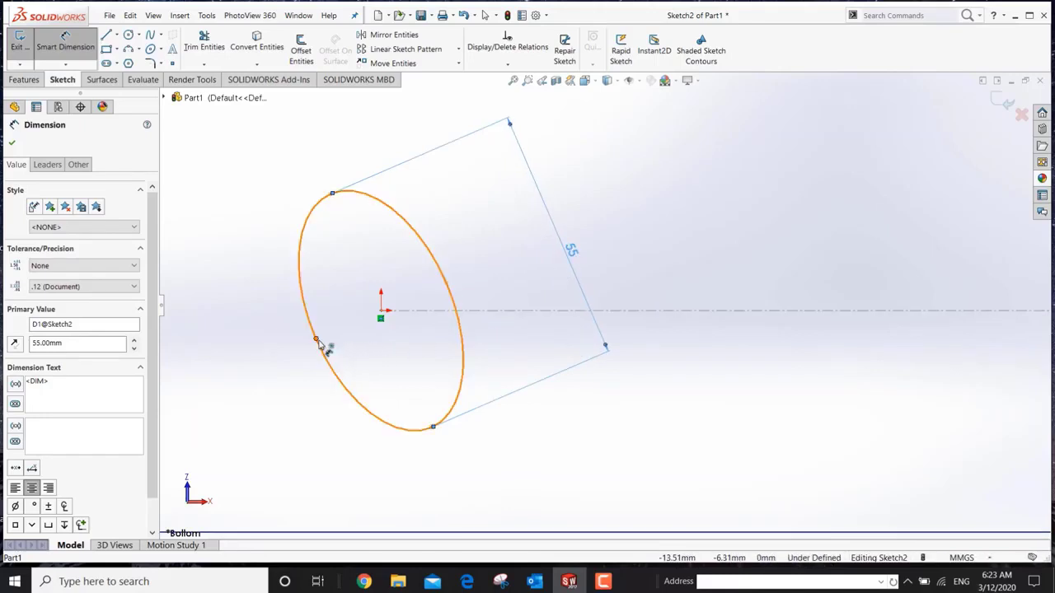
Dimension the ellipse's minor axis between its two side points as 50 mm.
click(447, 288)
click(453, 305)
click(541, 424)
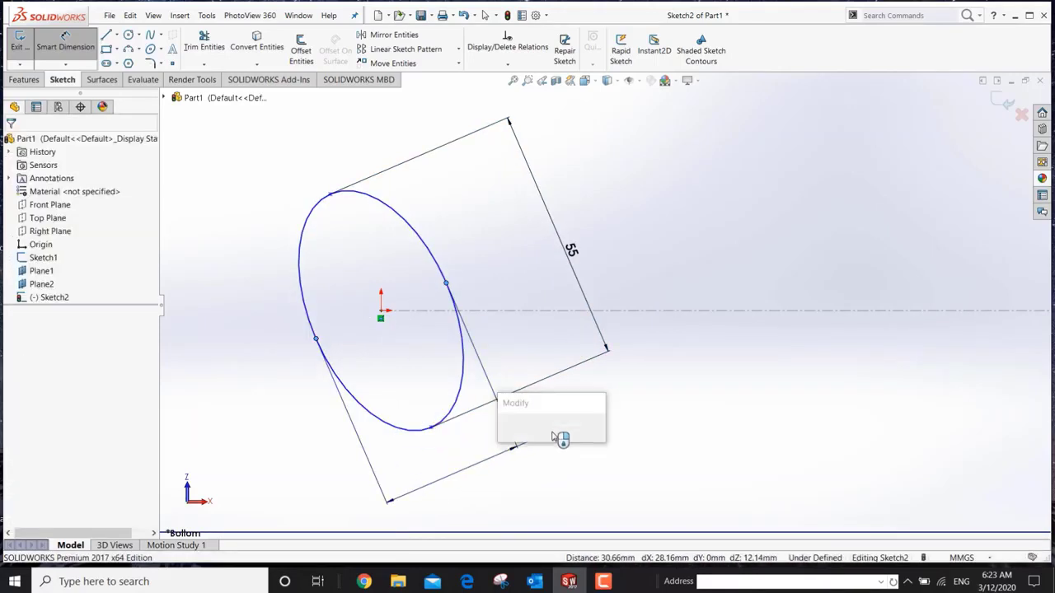
text(50)
key(Return)
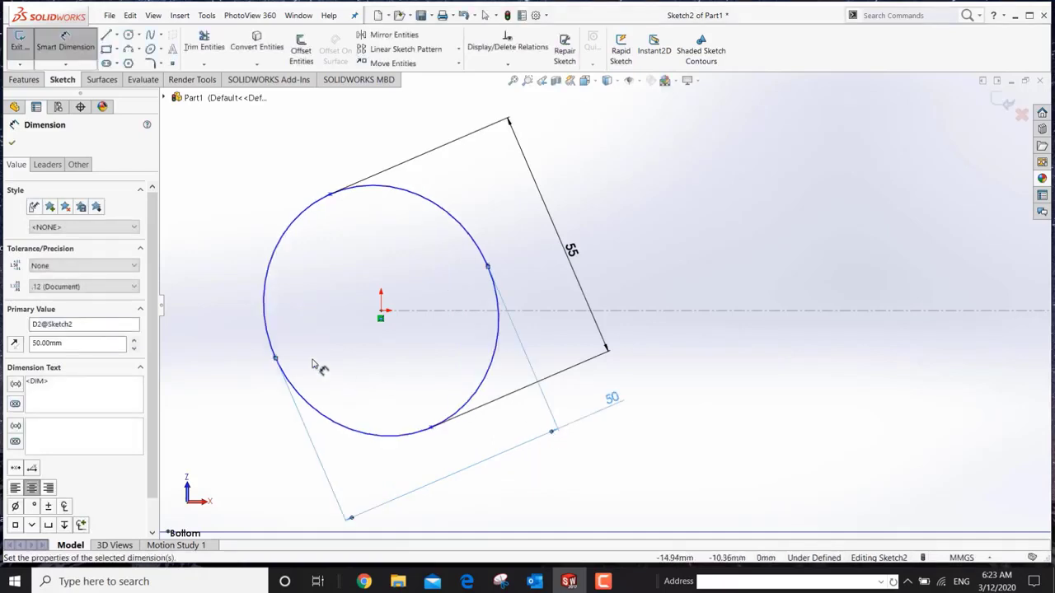
Sketch a horizontal centerline about 32 mm long ending at the origin and a second one about 39 mm long sloping down-left from it.
key(f)
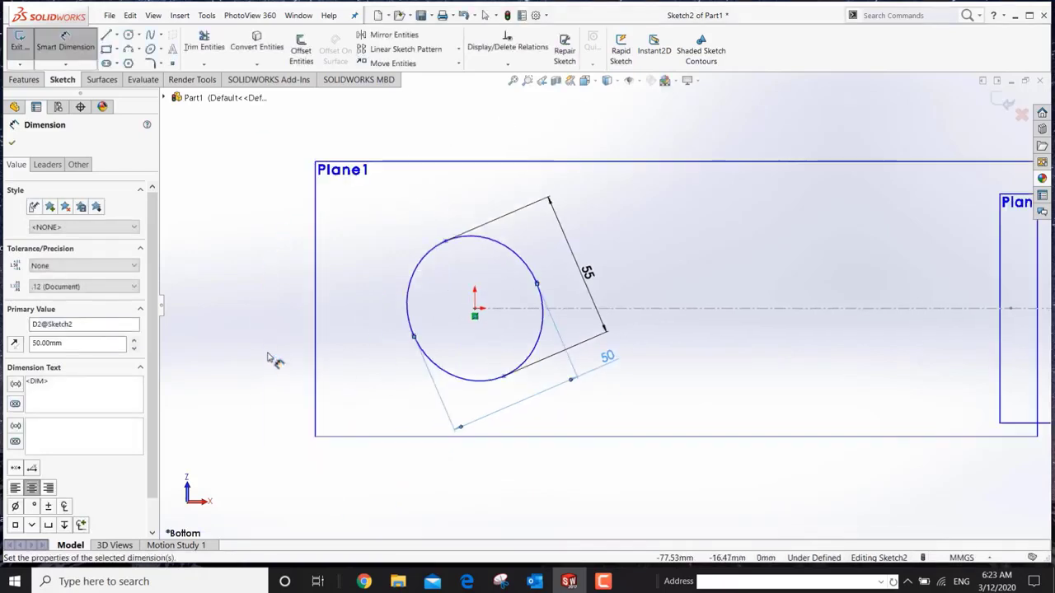
click(117, 37)
click(136, 64)
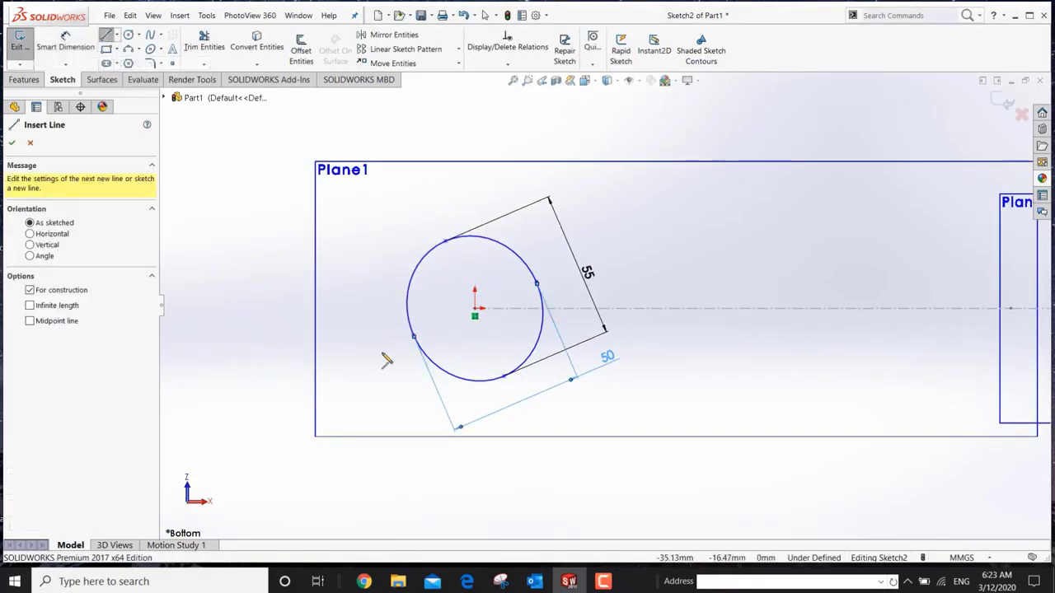
scroll(400, 322, down, 2)
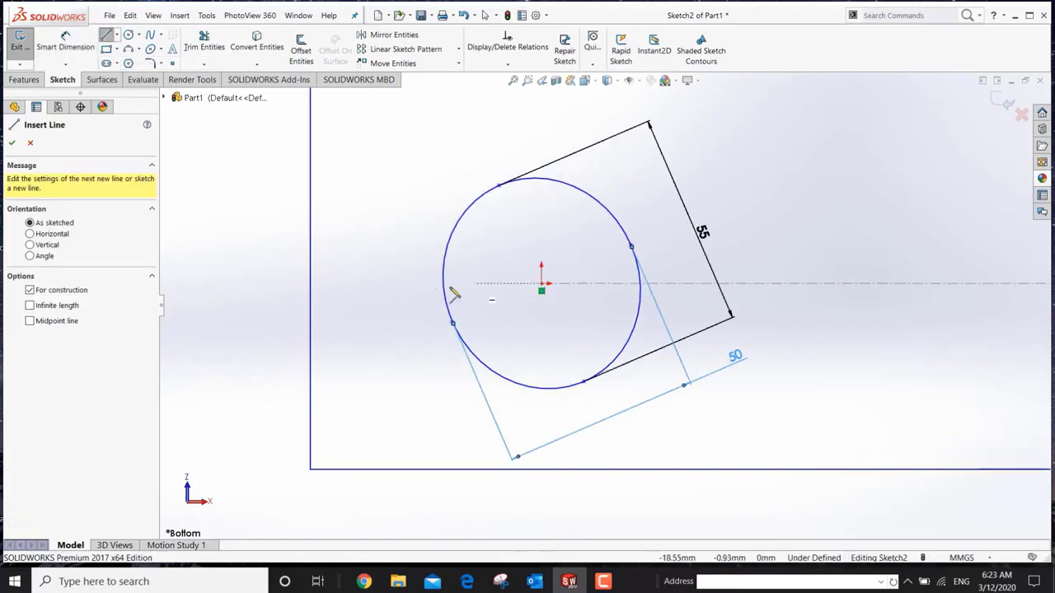
click(416, 284)
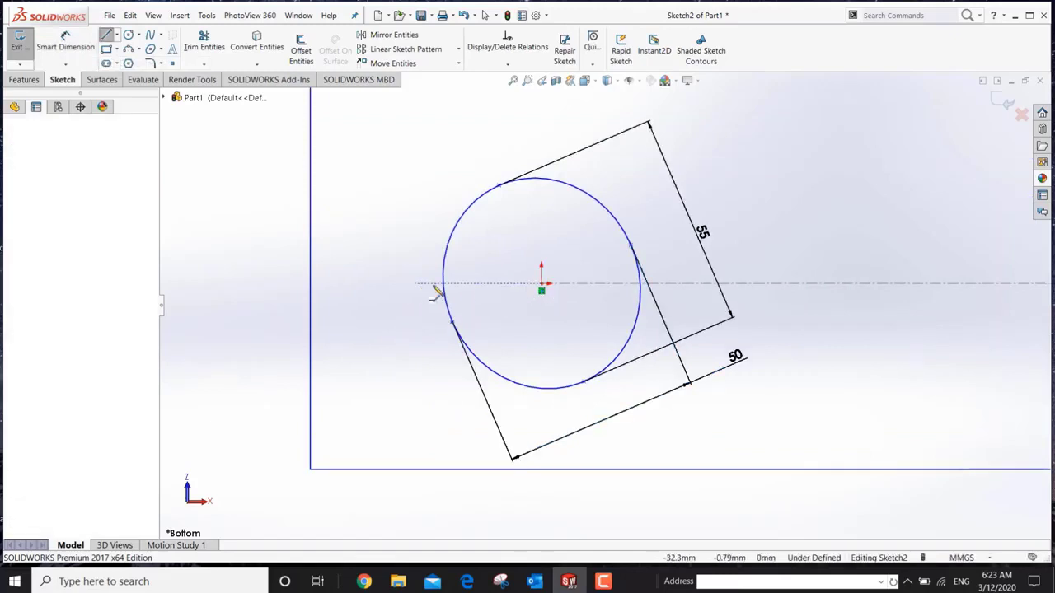
click(541, 283)
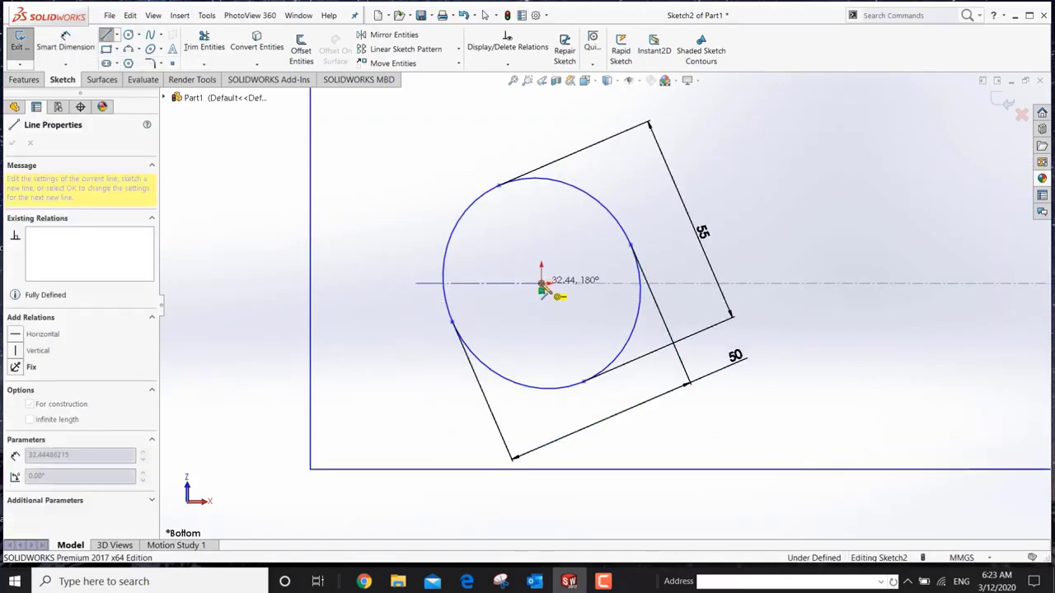
right_click(416, 365)
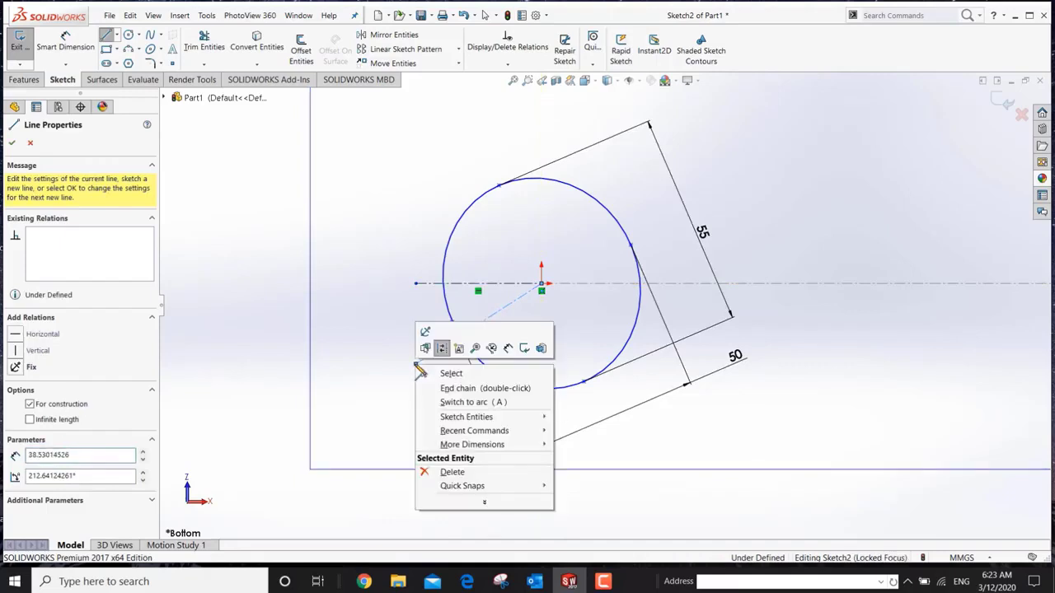
Dimension the angle between the horizontal and sloping centerlines as 17°.
click(508, 349)
click(501, 284)
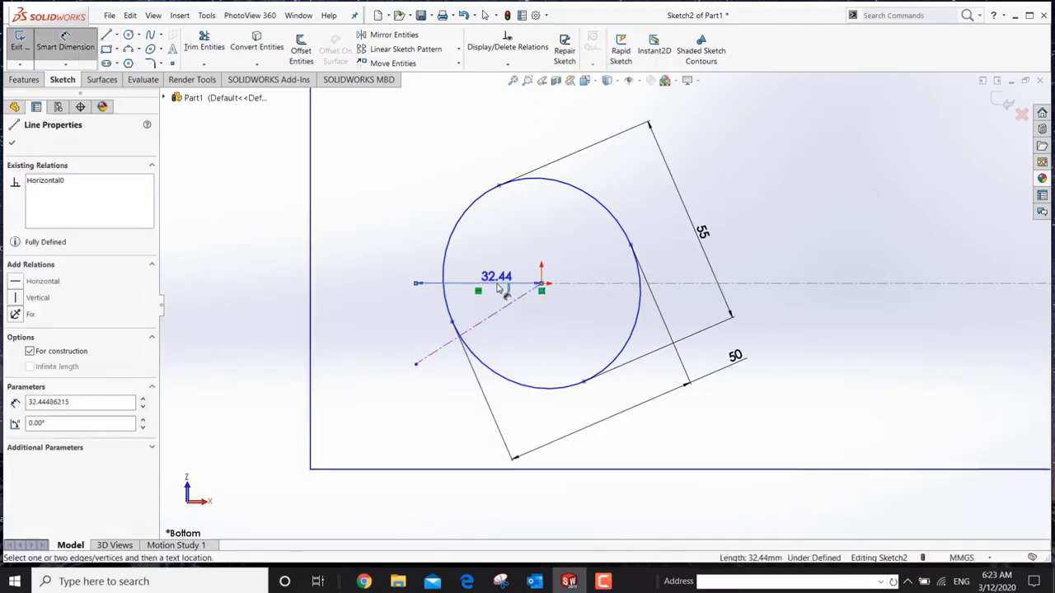
click(503, 311)
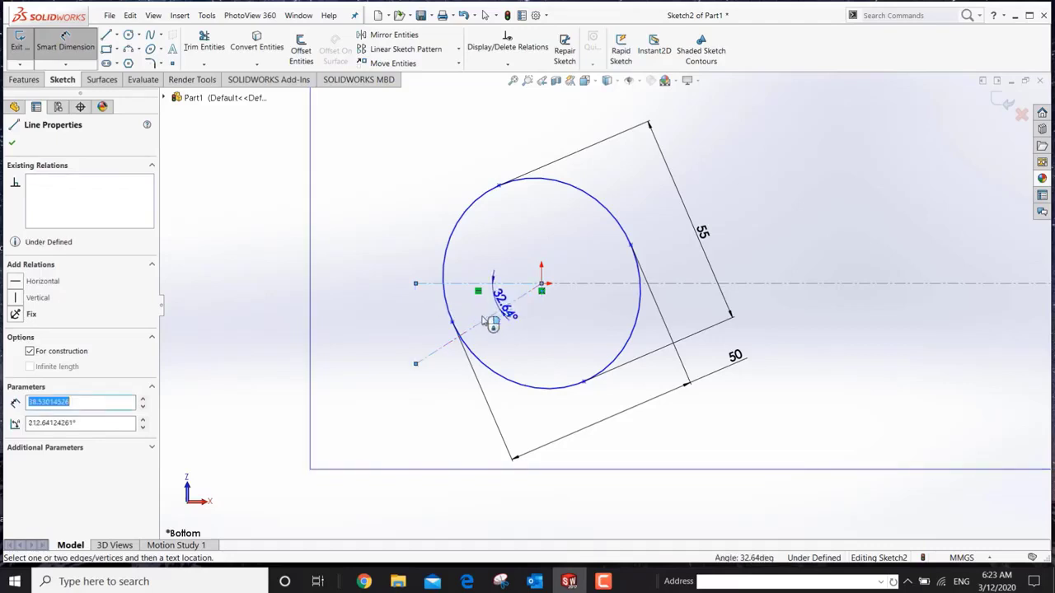
click(344, 362)
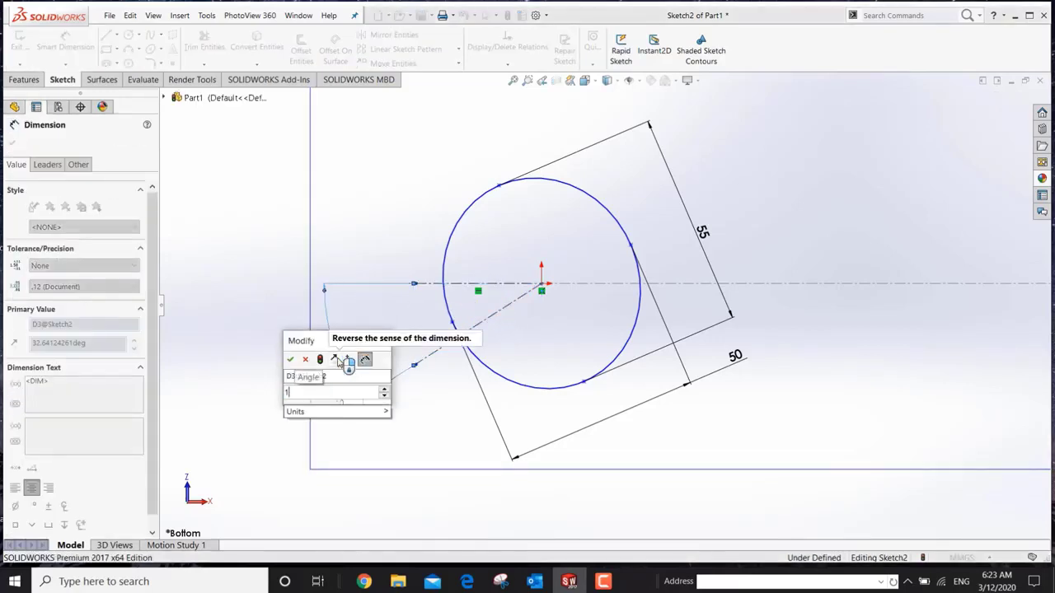
text(17)
key(Return)
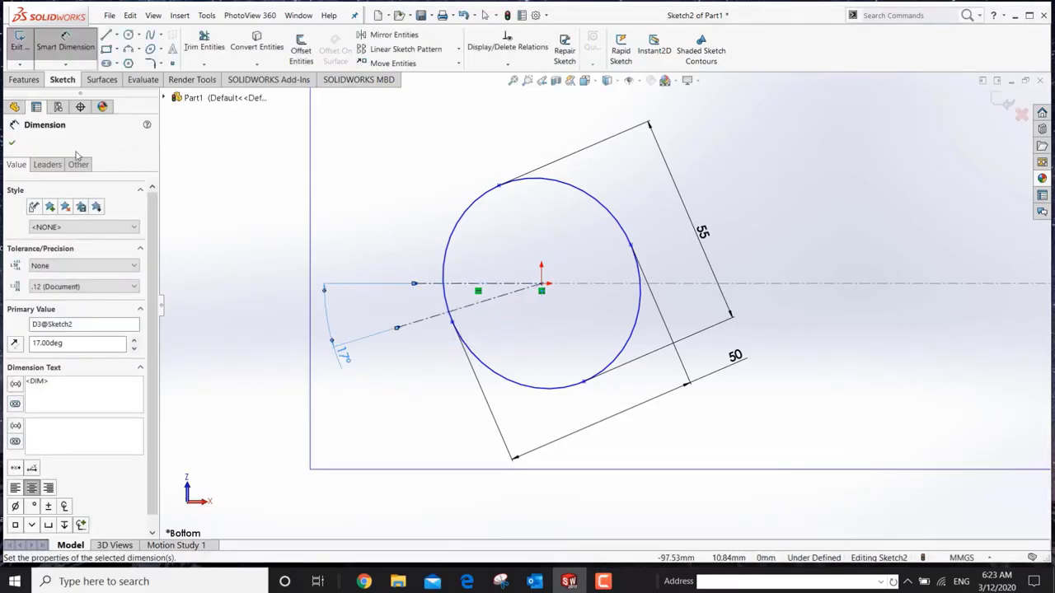
click(12, 144)
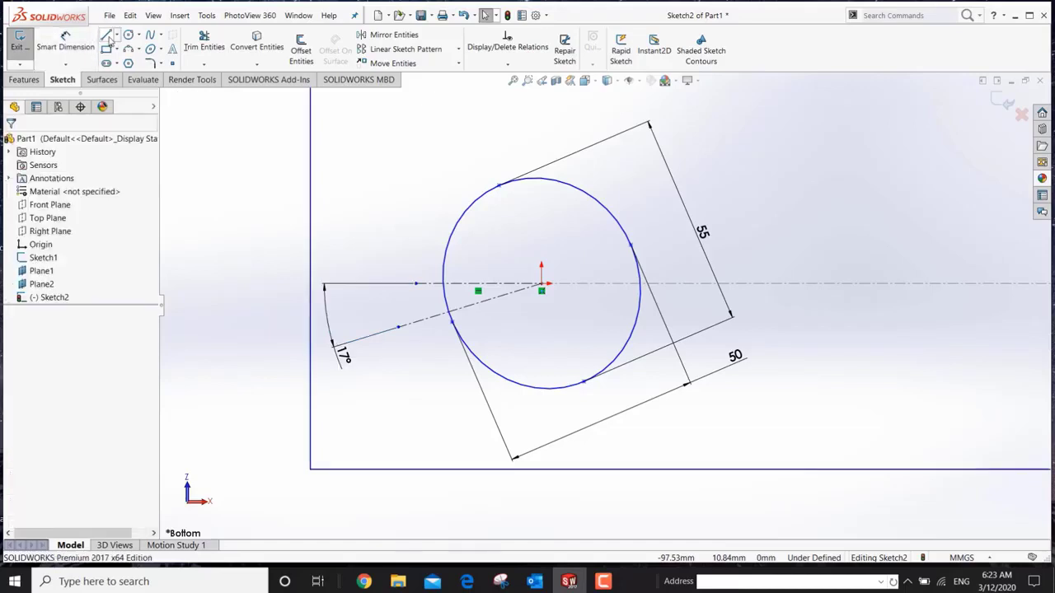
Sketch two parallel sloping lines inside the ellipse, about 19 mm long above the centerlines and about 16 mm long below them.
click(107, 37)
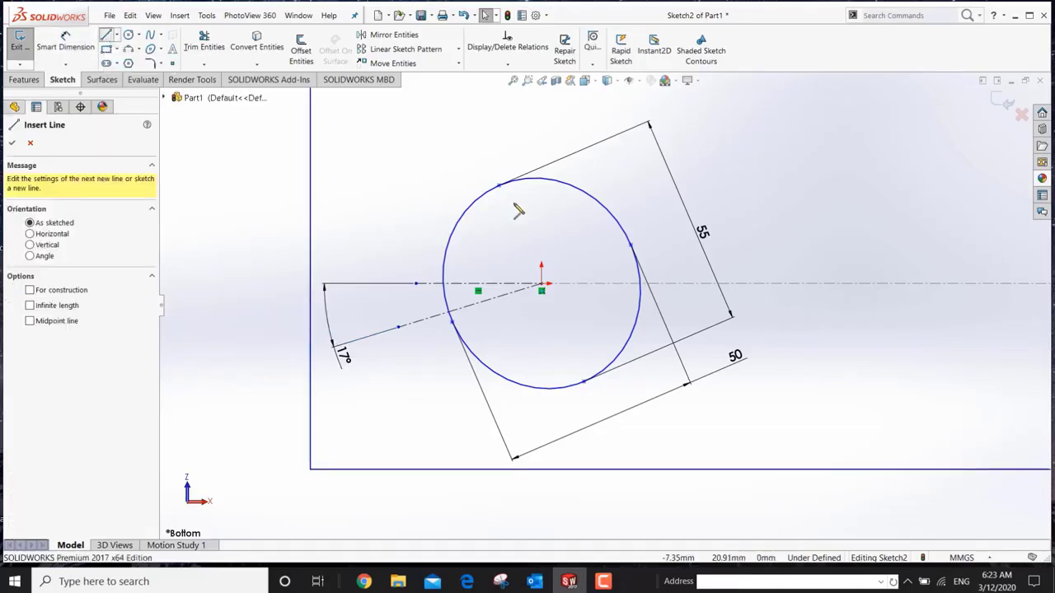
click(452, 262)
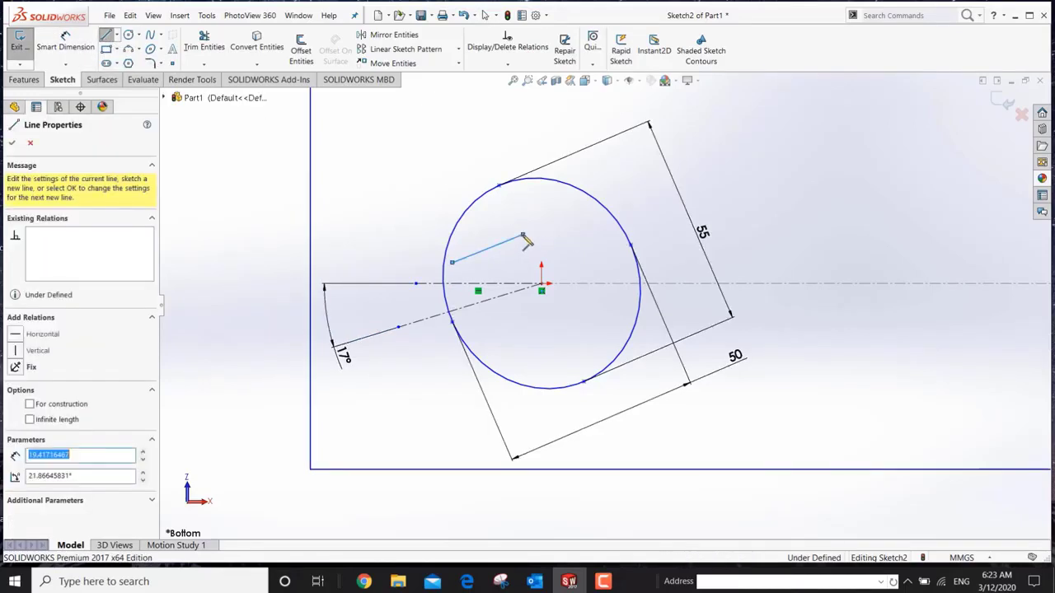
right_click(524, 237)
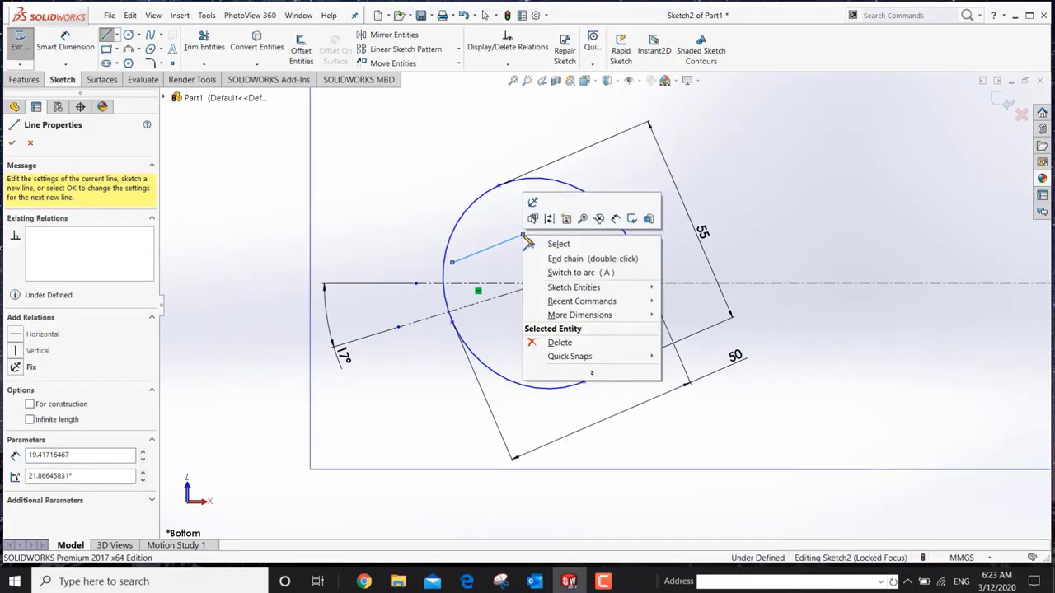
click(564, 259)
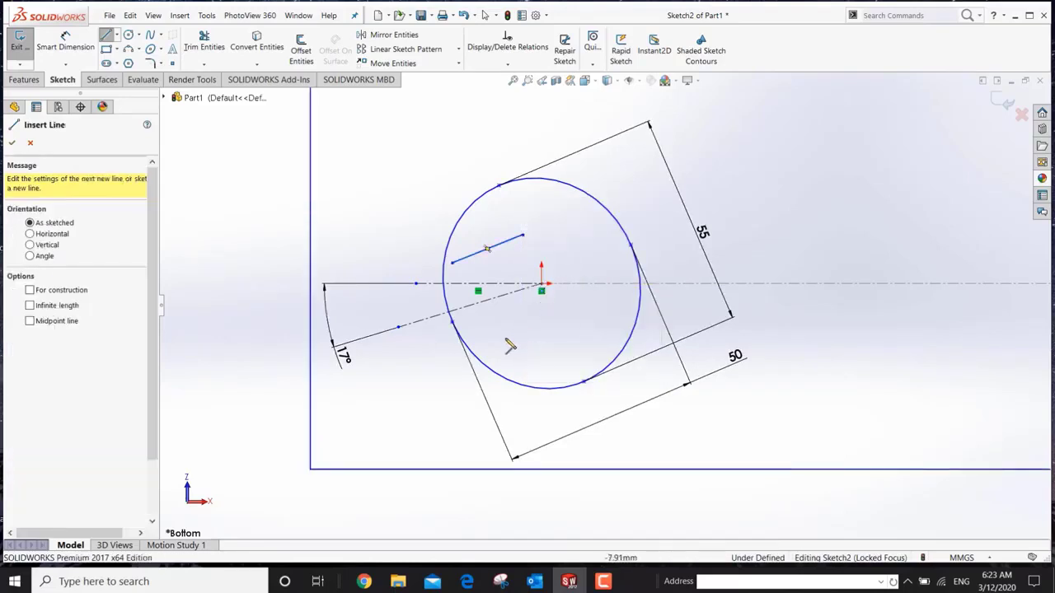
click(500, 345)
click(562, 324)
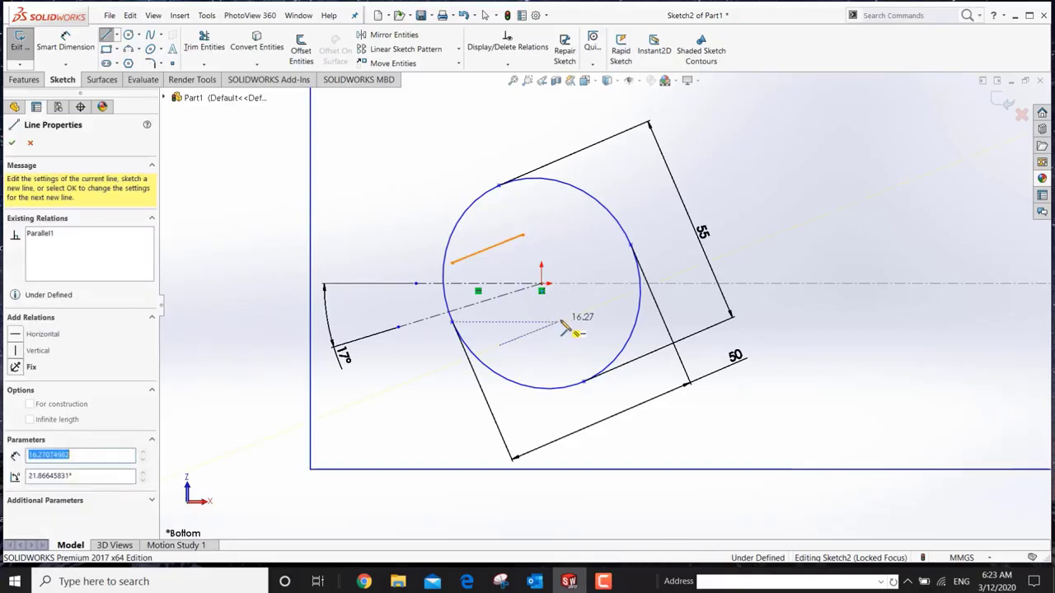
right_click(560, 325)
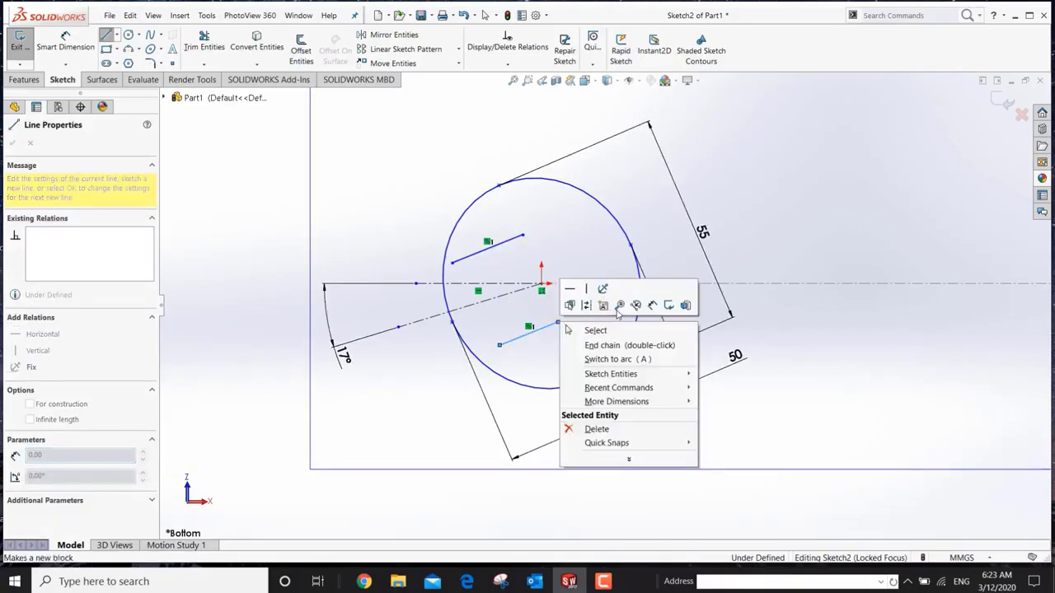
Dimension the upper and lower short parallel lines inside the ellipse as 20 mm long each.
click(653, 305)
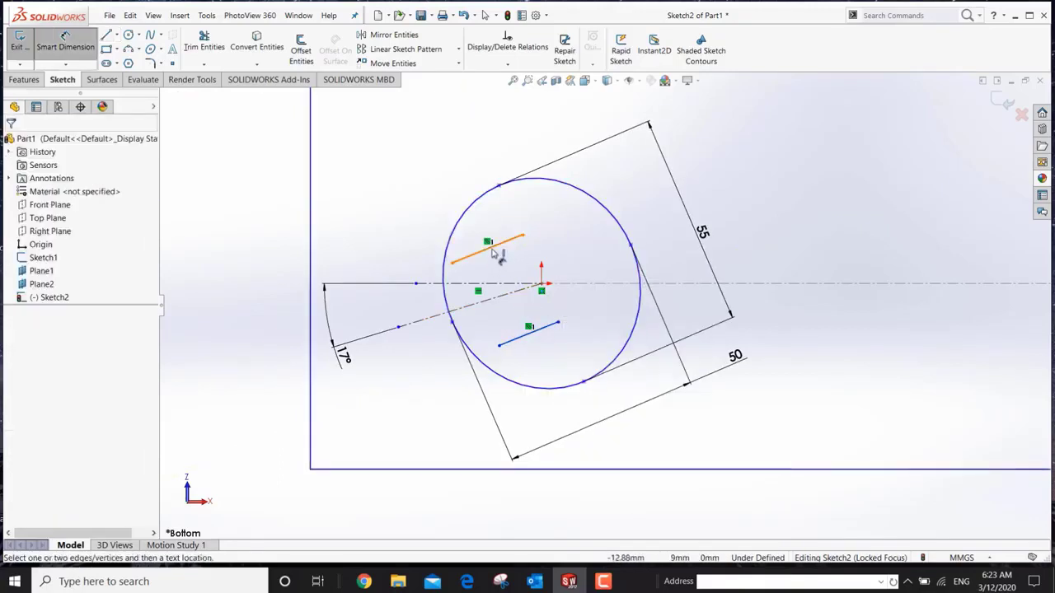
click(502, 243)
click(437, 136)
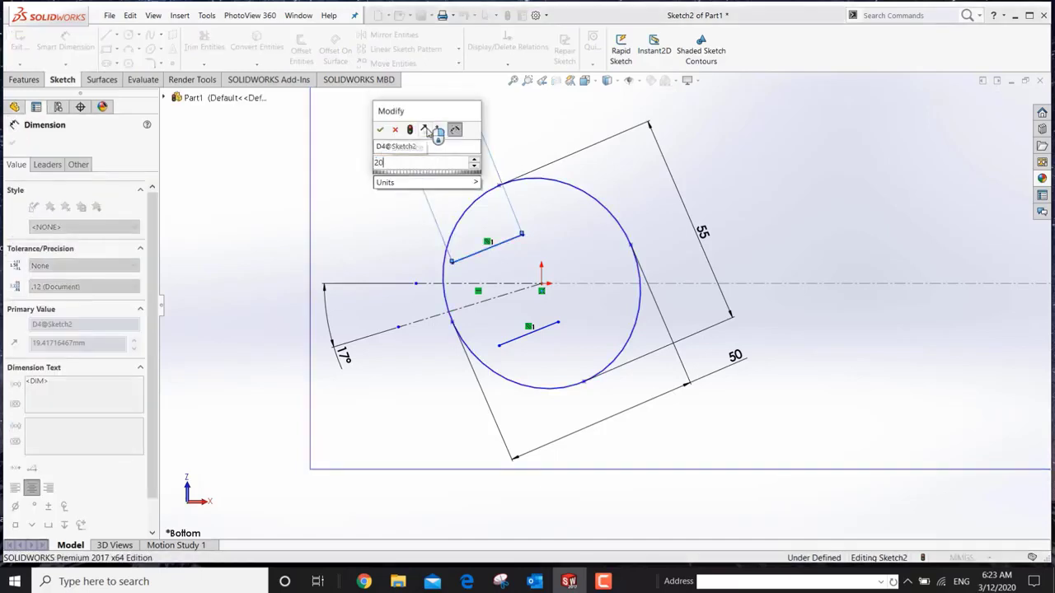
text(20)
key(Return)
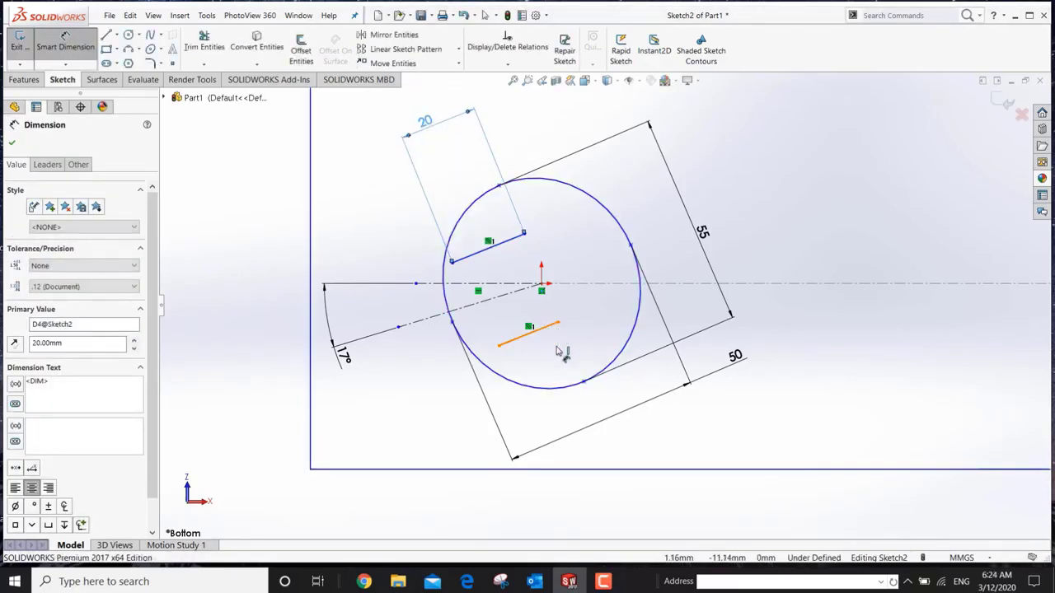
click(536, 331)
click(669, 458)
text(20)
key(Return)
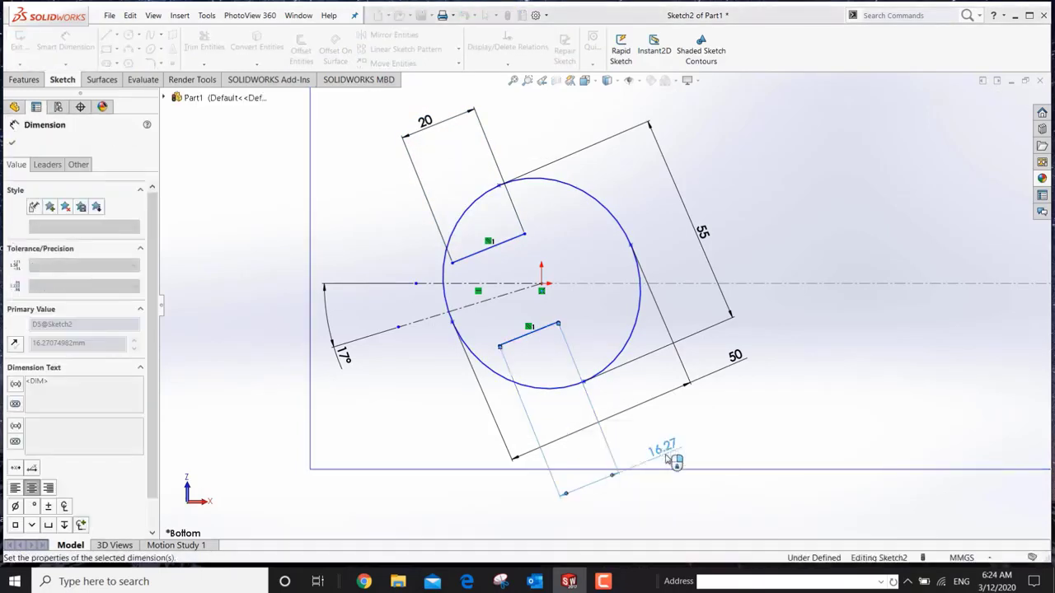
Make the left endpoints of the upper and lower short lines coincident with the ellipse.
click(13, 146)
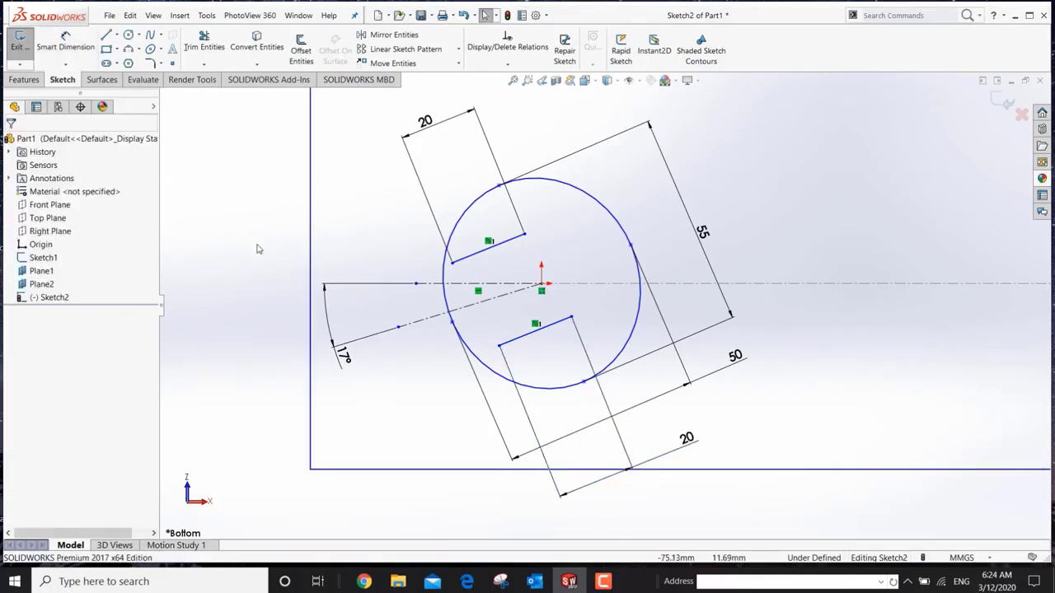
click(451, 263)
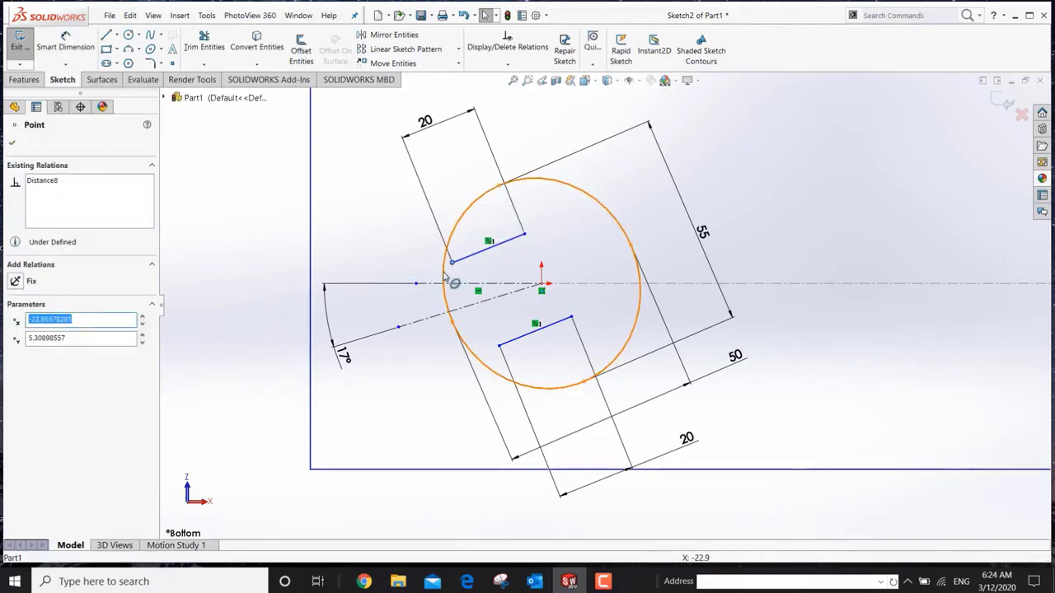
ctrl+click(447, 280)
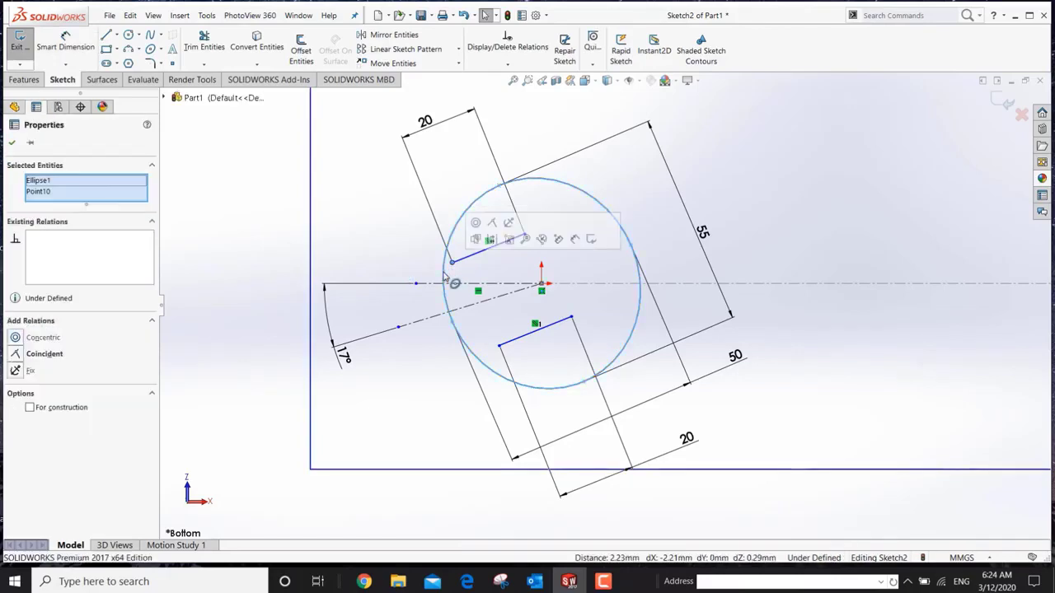
click(492, 223)
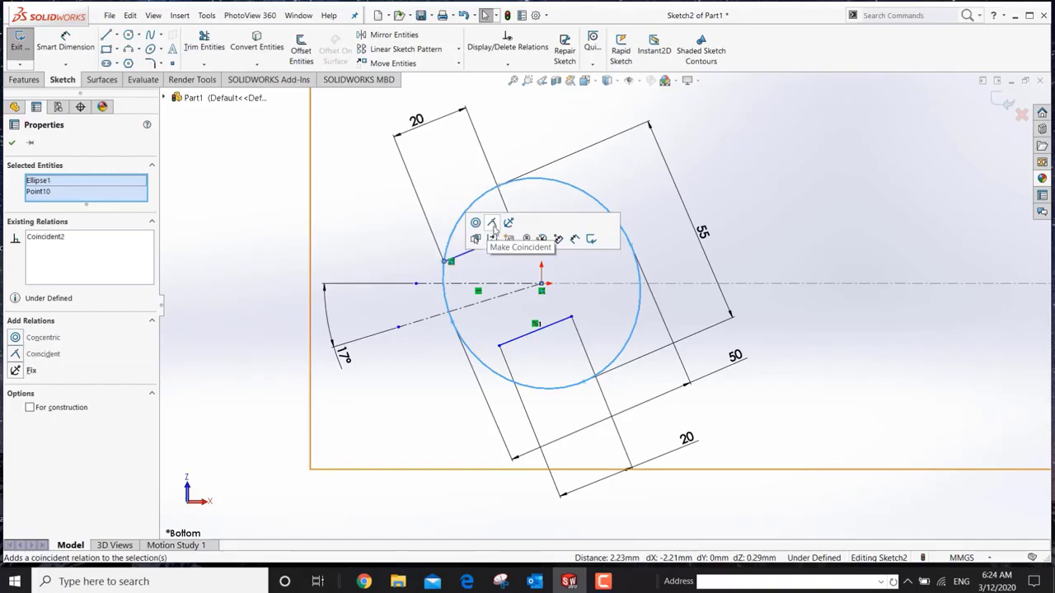
click(500, 346)
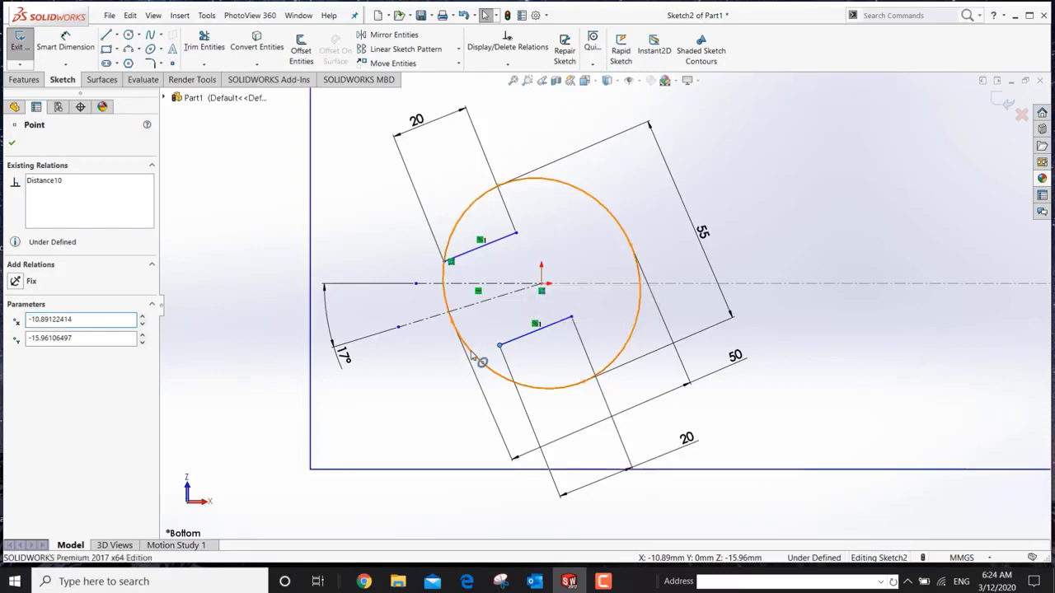
ctrl+click(473, 356)
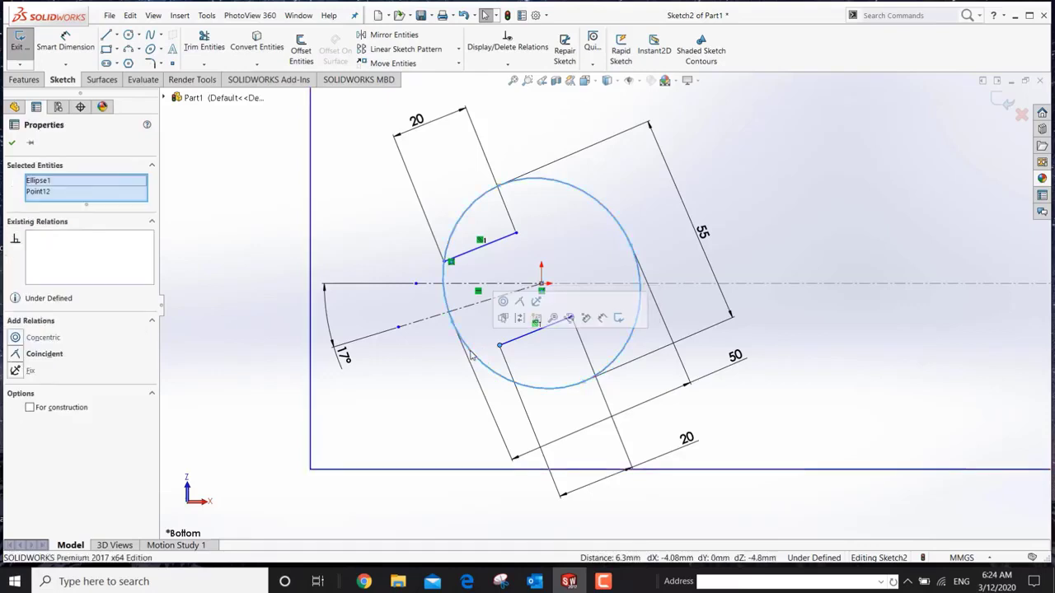
click(520, 302)
Make both short lines inside the ellipse parallel to the sloping centerline.
click(473, 260)
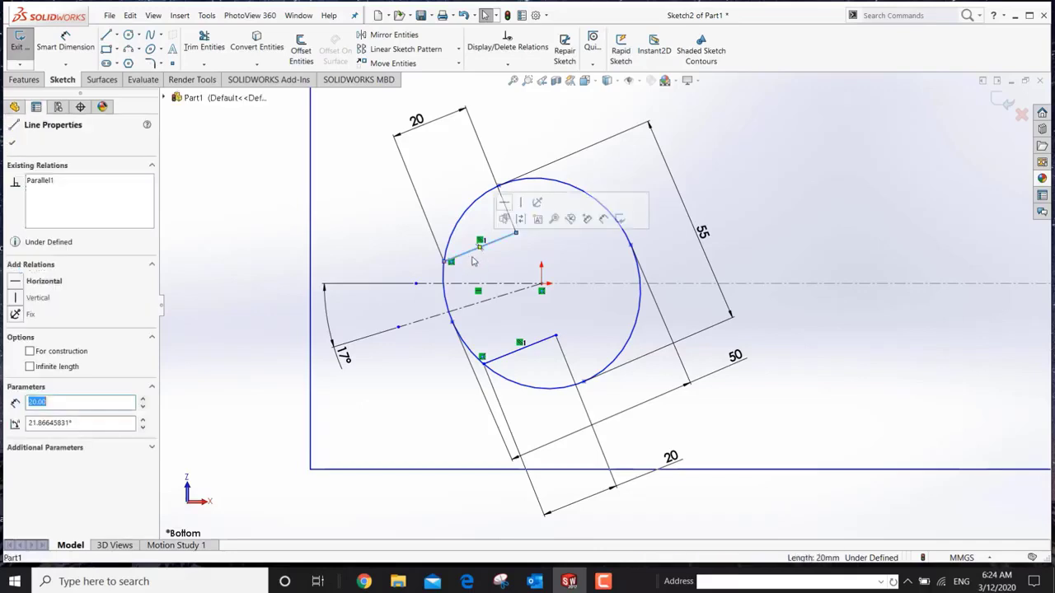
ctrl+click(495, 298)
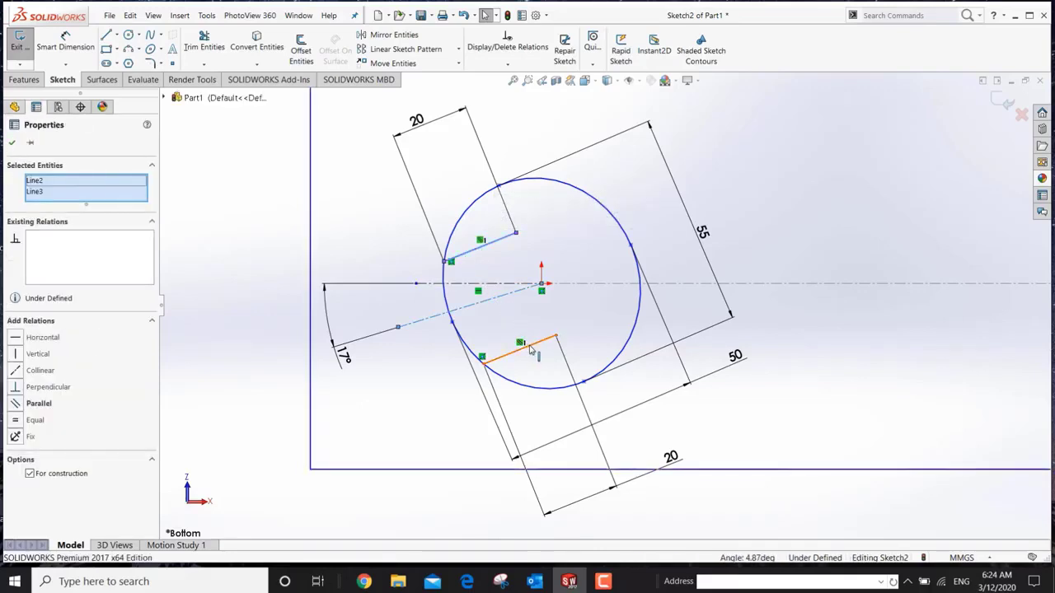
ctrl+click(532, 350)
click(611, 298)
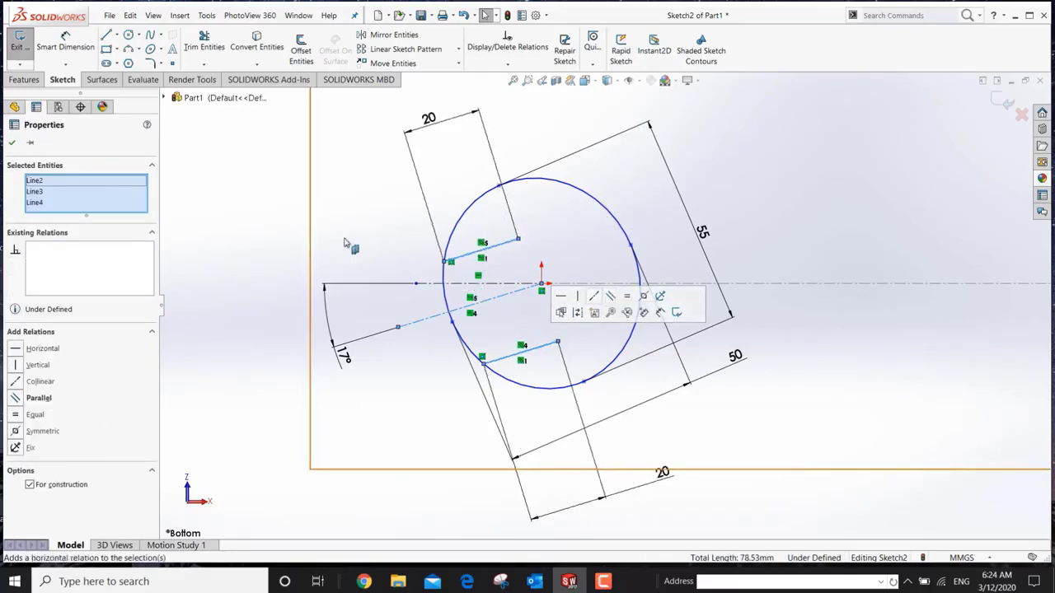
Dimension the upper short line 12.5 mm from the sloping centerline.
click(62, 51)
click(62, 51)
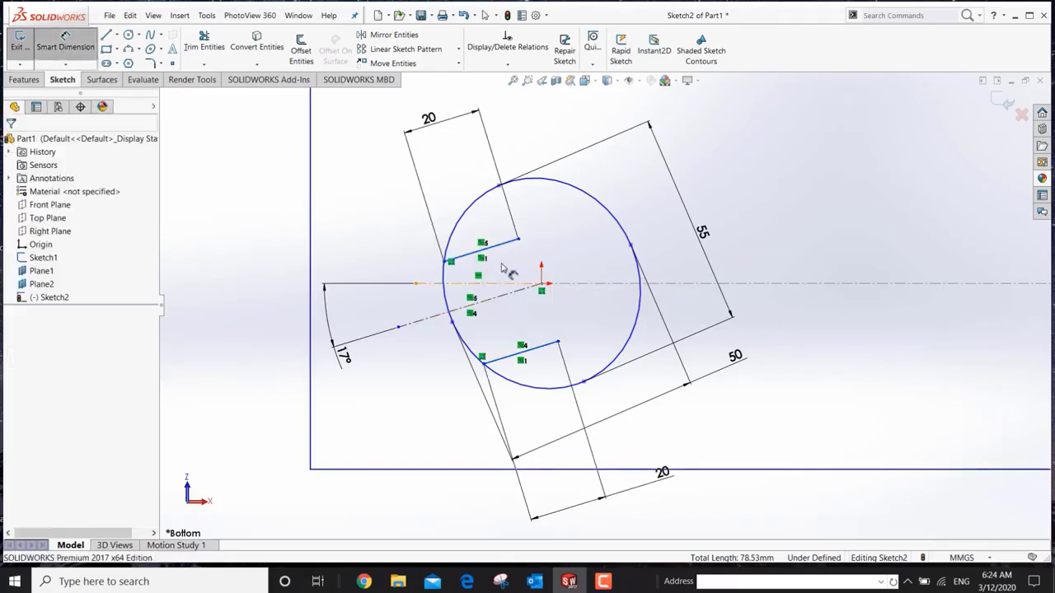
click(499, 250)
click(517, 292)
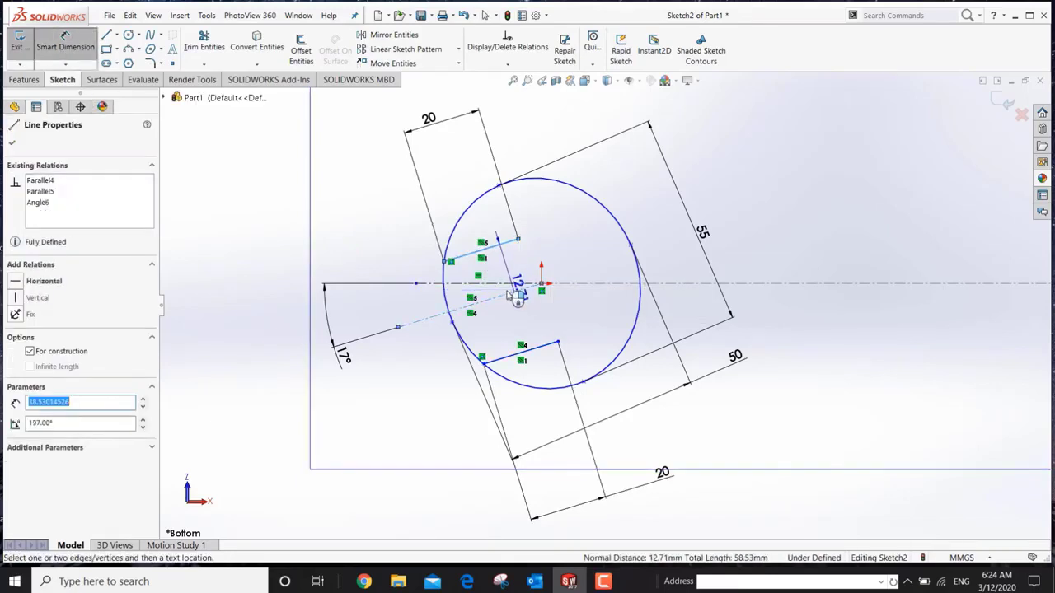
click(328, 346)
text(12.5)
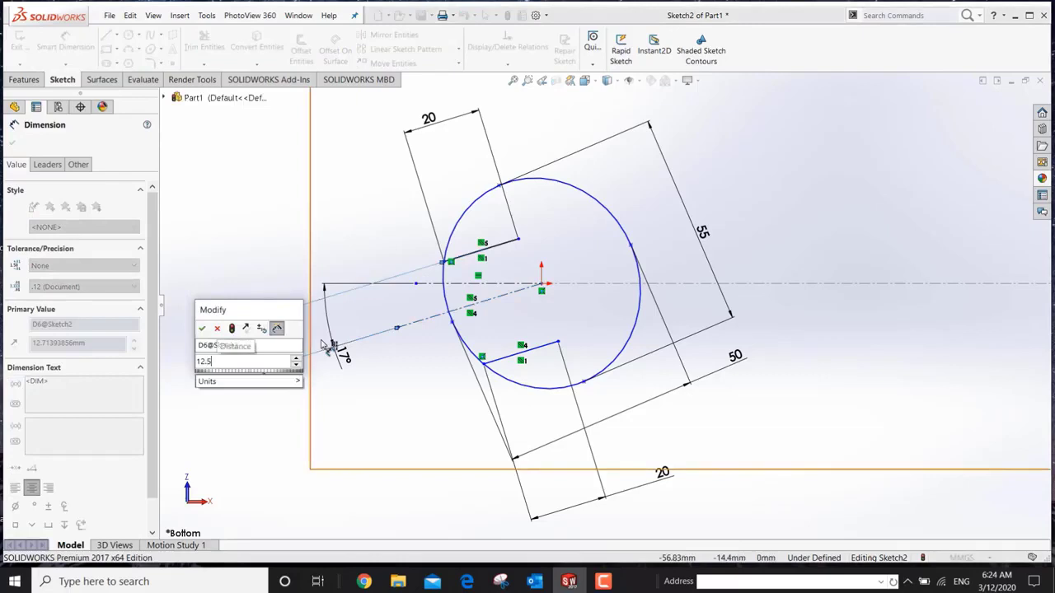
key(Return)
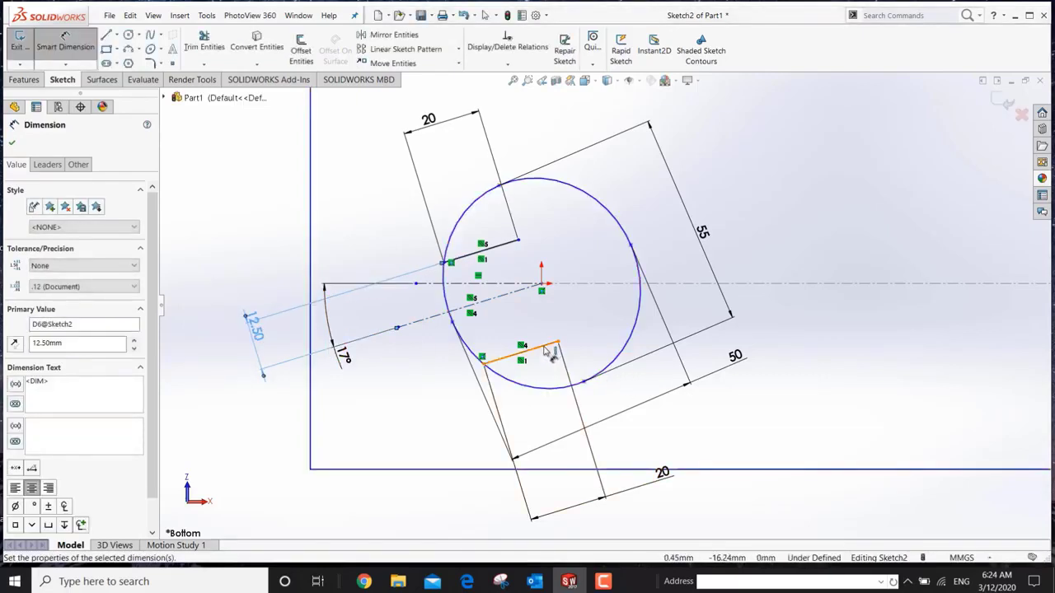
Dimension the lower short line 12.5 mm from the sloping centerline.
click(540, 336)
click(528, 288)
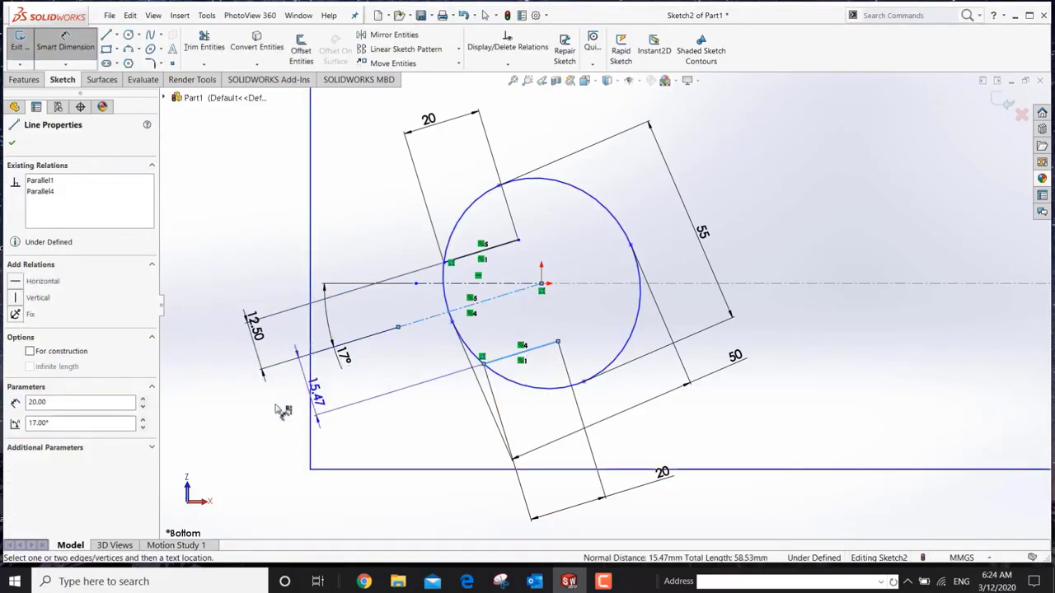
click(235, 413)
text(12.5)
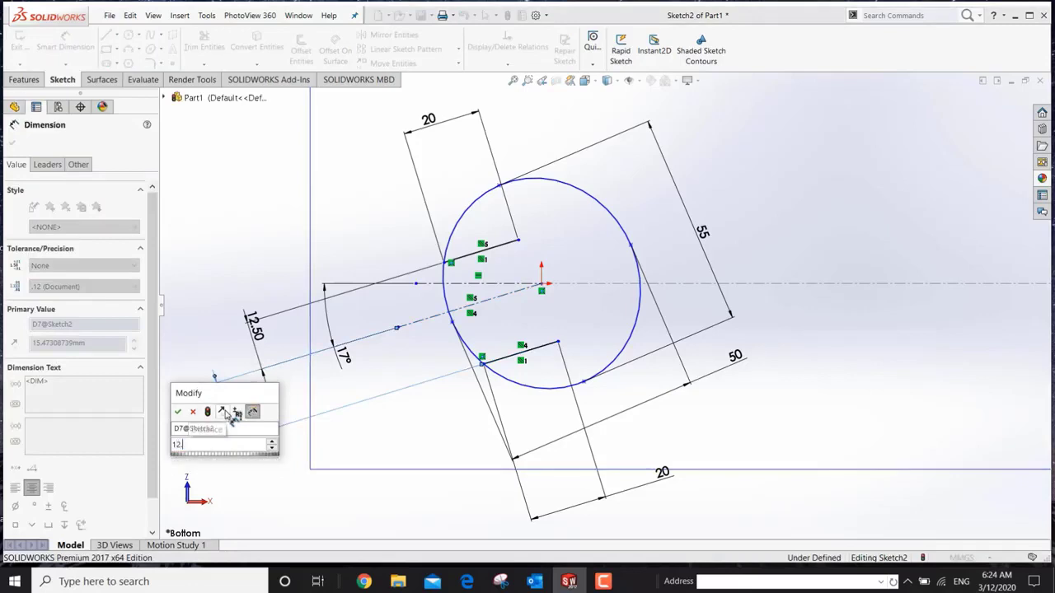
key(Return)
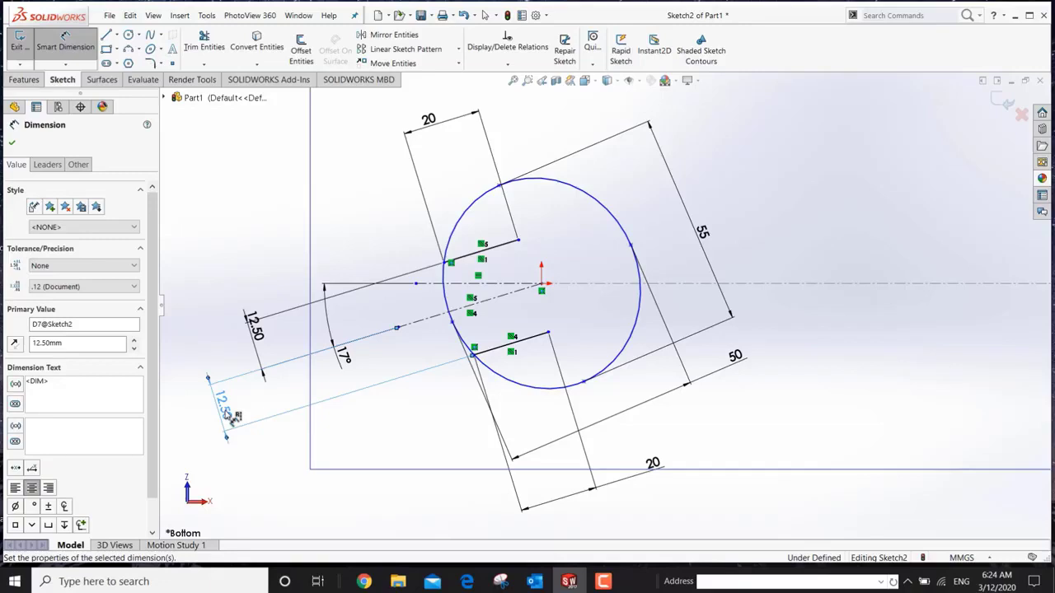
click(14, 145)
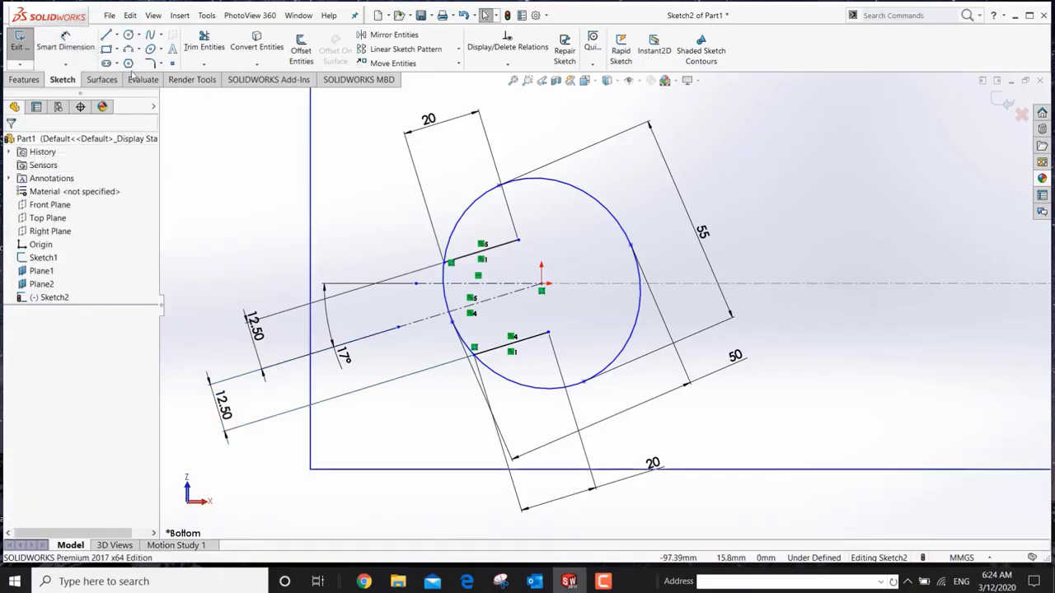
Sketch a three-point arc of about 13.8 mm radius joining the inner ends of the two short lines, bulging away from the slot opening.
click(130, 51)
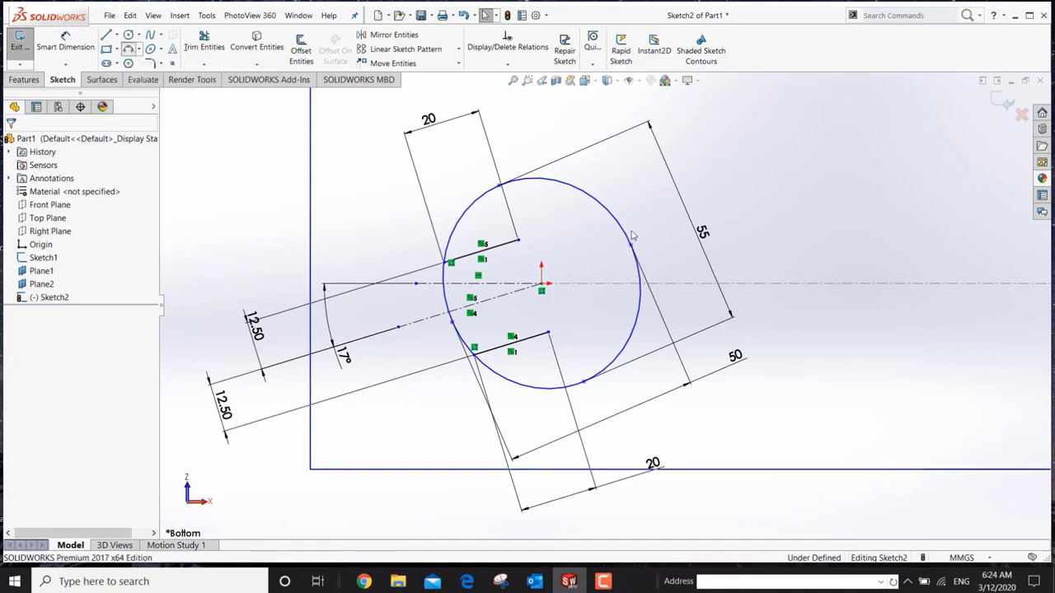
click(518, 242)
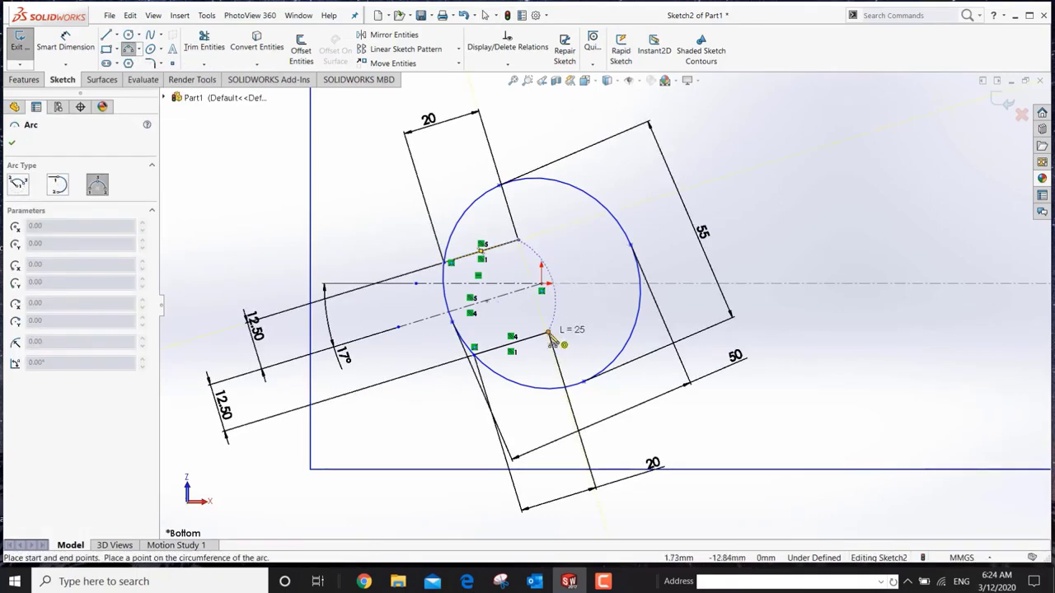
click(549, 332)
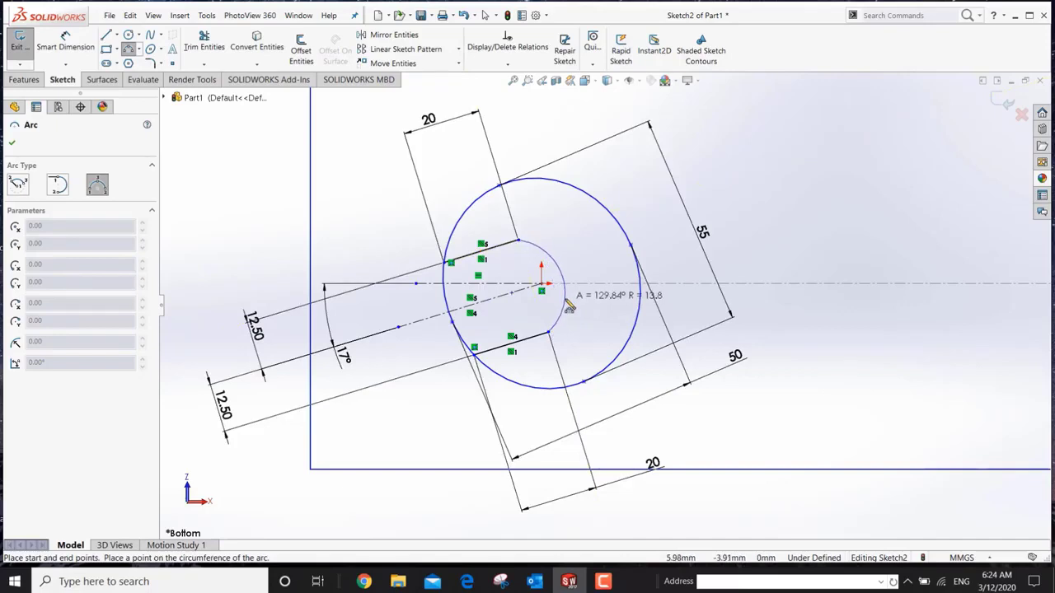
click(568, 306)
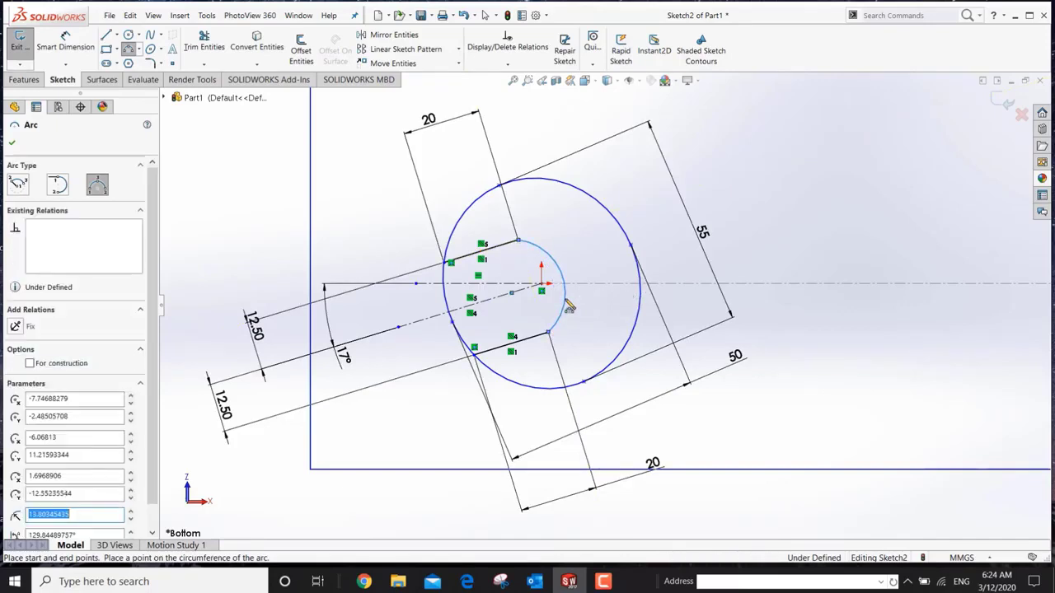
Dimension the arc inside the ellipse with a radius of 14 mm.
right_click(569, 306)
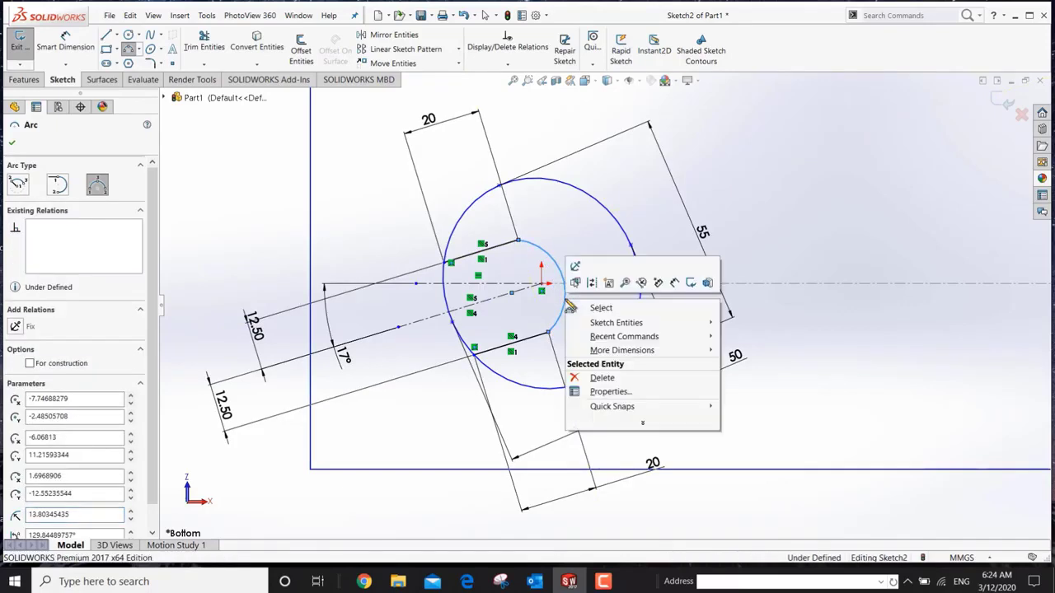
click(676, 285)
click(563, 297)
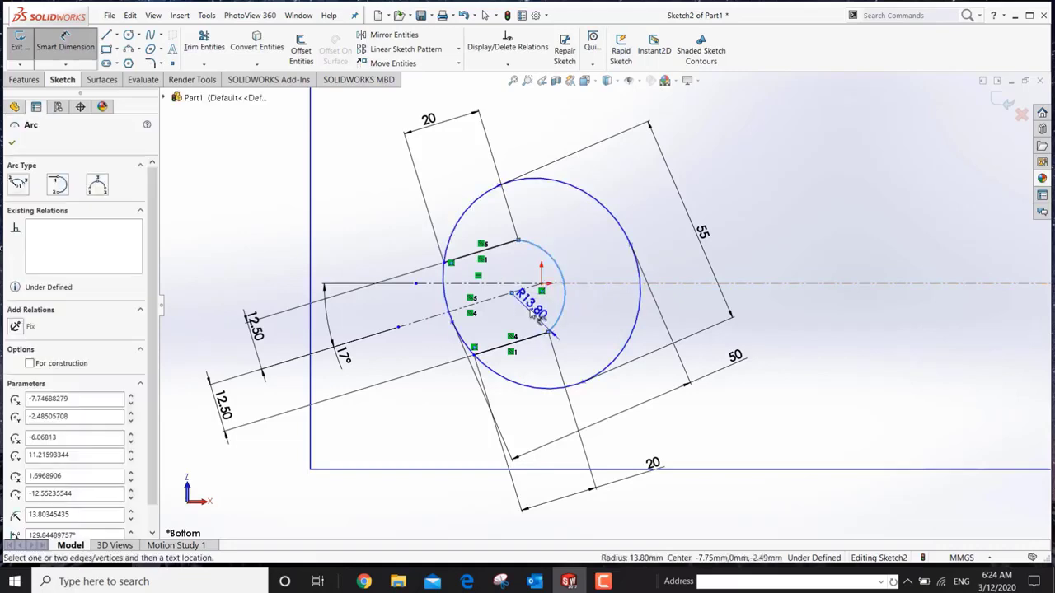
click(534, 312)
text(14)
key(Return)
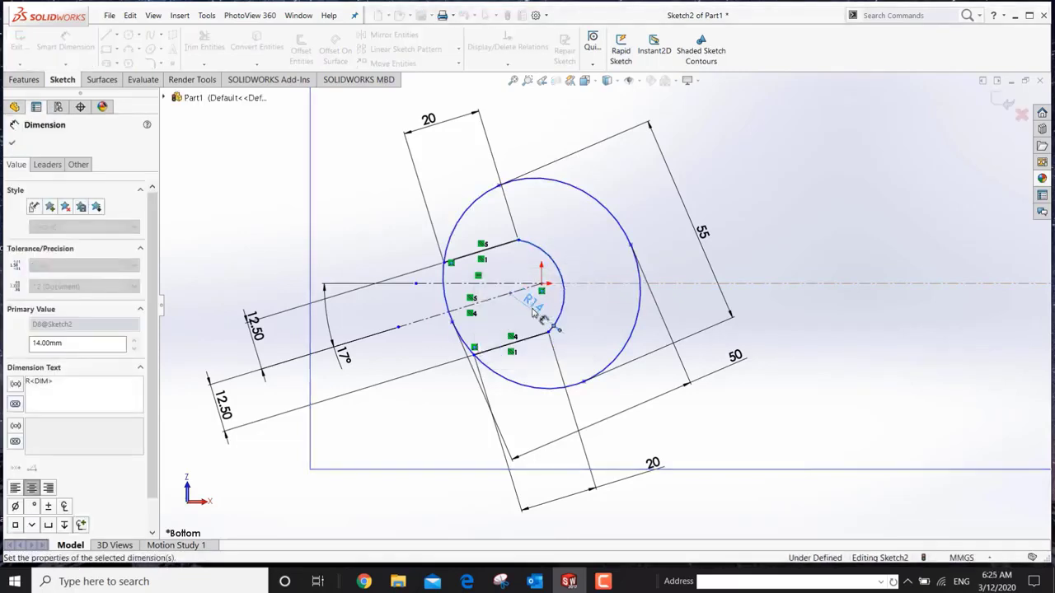
click(11, 142)
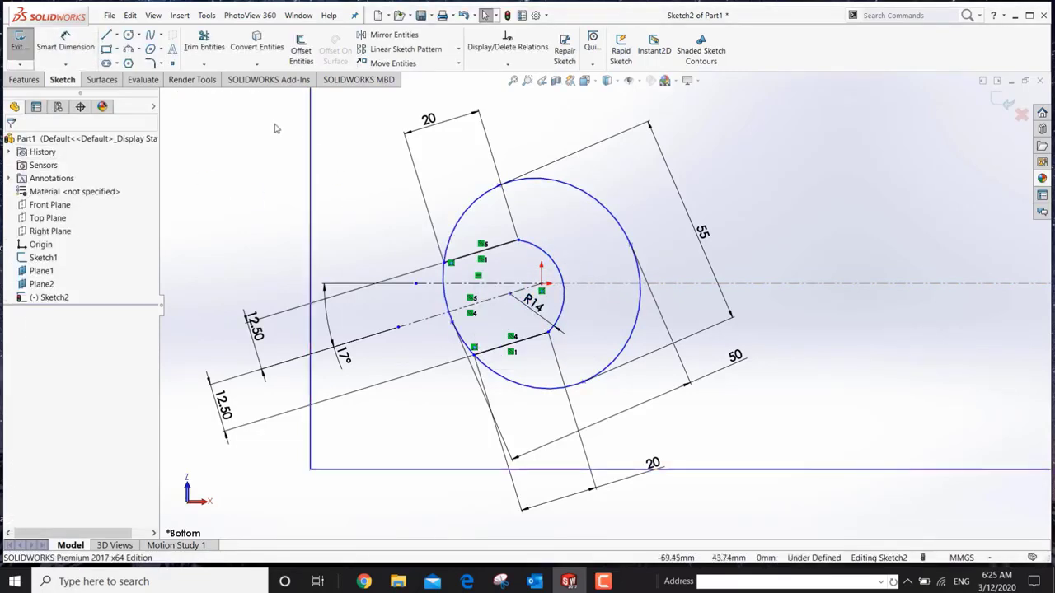
Power-trim the part of the ellipse between the two short lines to open the slot.
click(203, 41)
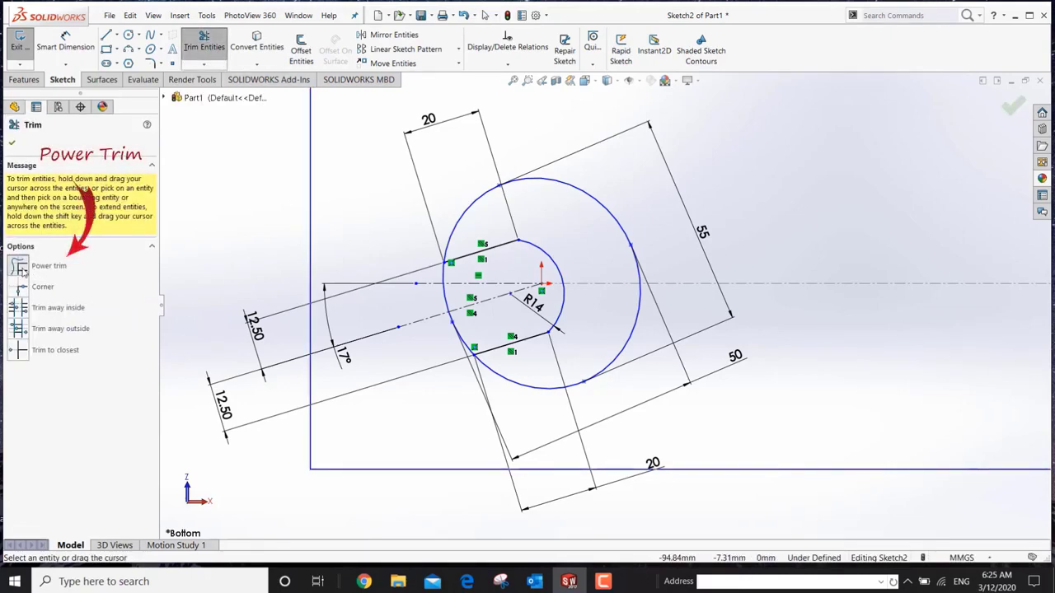
scroll(387, 284, down, 3)
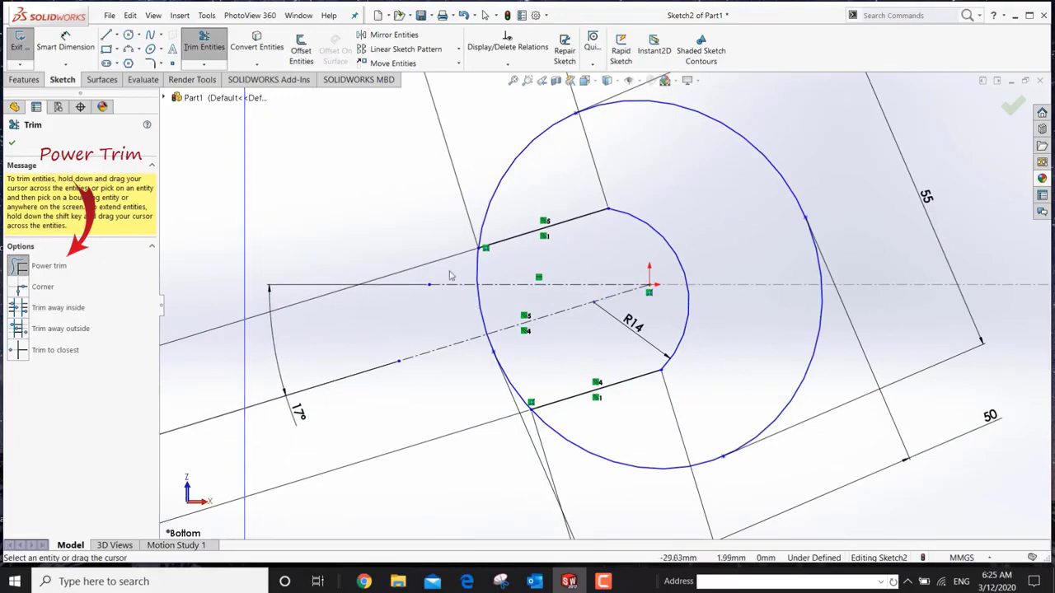
mouse_move(507, 274)
mouse_down()
mouse_move(463, 325)
mouse_move(486, 354)
mouse_move(521, 360)
mouse_up()
scroll(676, 330, up, 5)
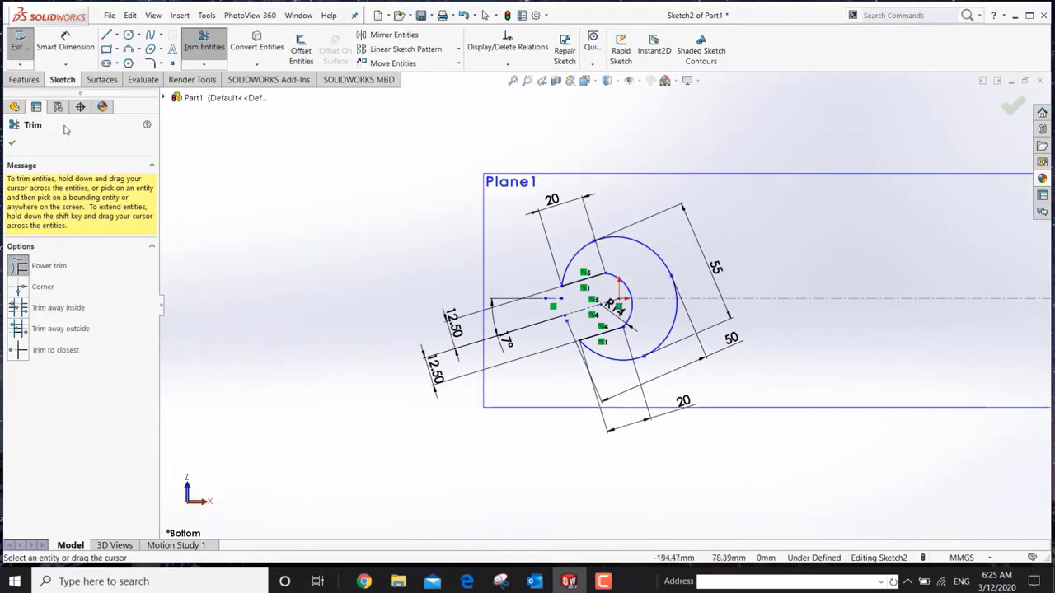
click(12, 142)
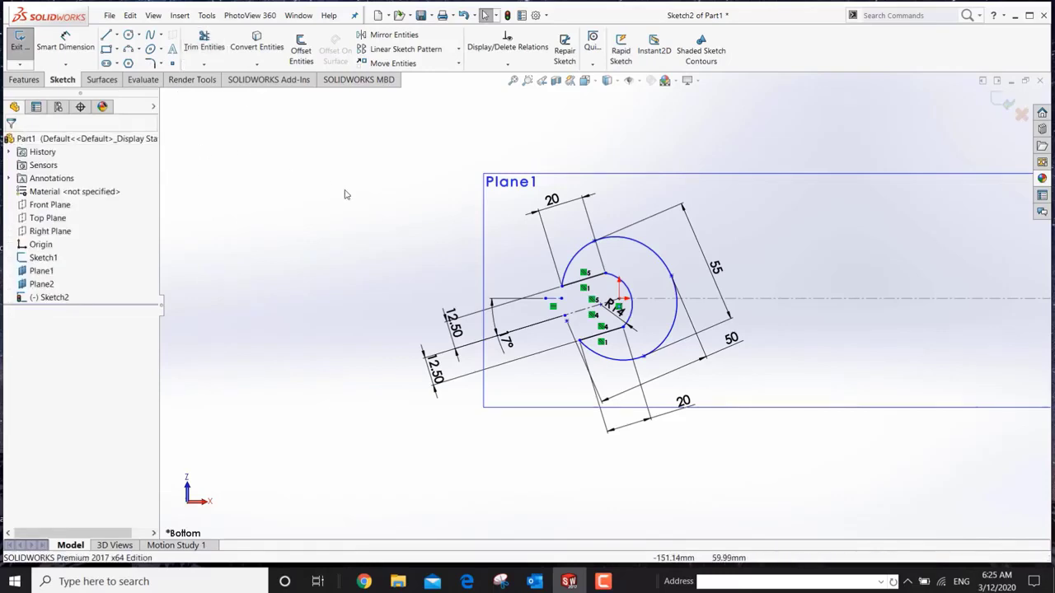
Sketch two horizontal handle lines about 186 mm long between the ellipse and Plane2, one above and one below the horizontal centerline.
scroll(921, 284, down, 3)
scroll(905, 286, up, 3)
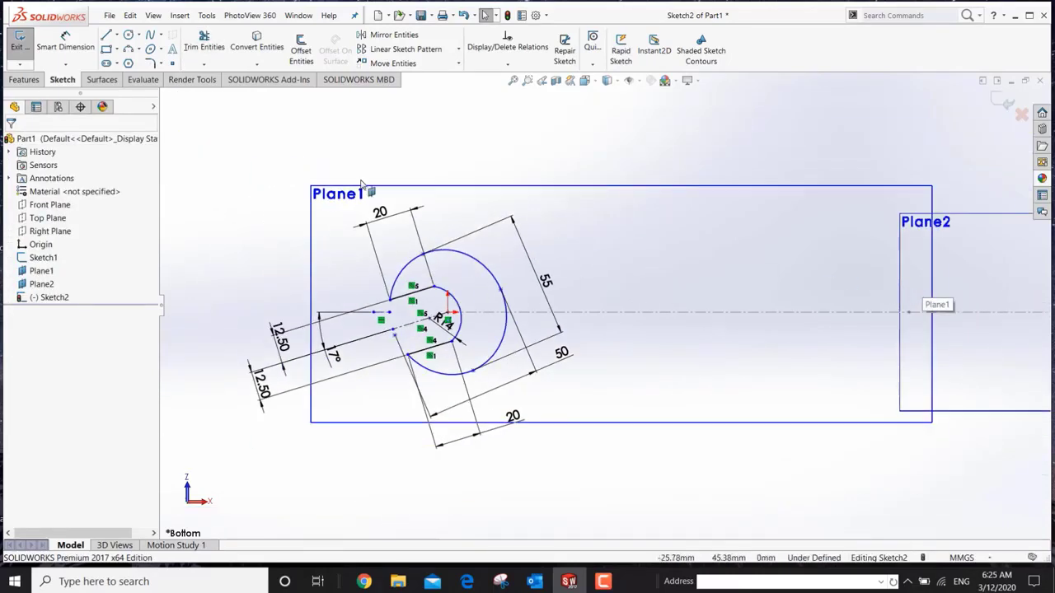
click(106, 36)
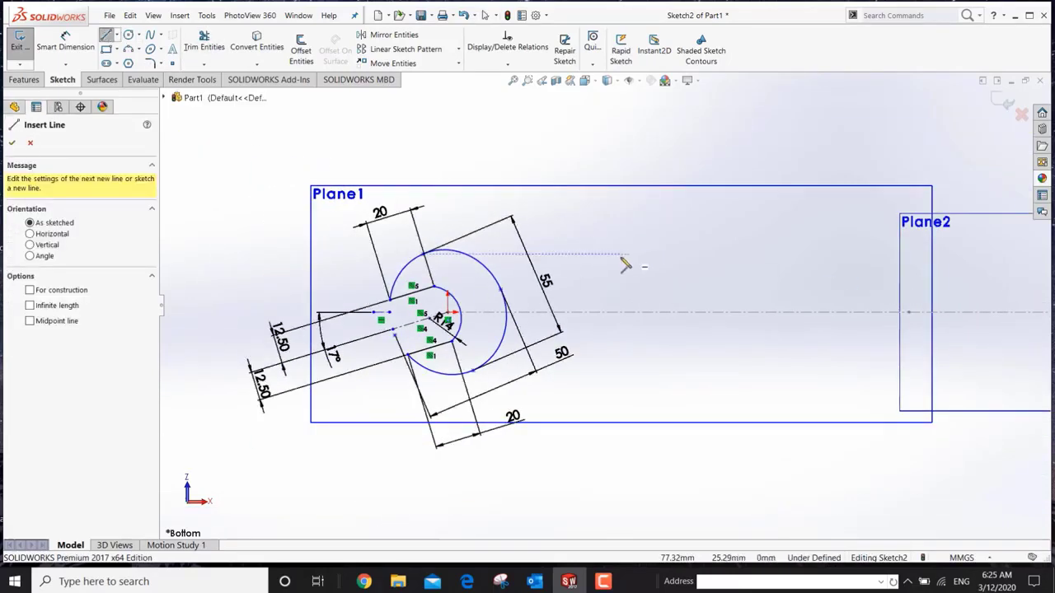
click(527, 290)
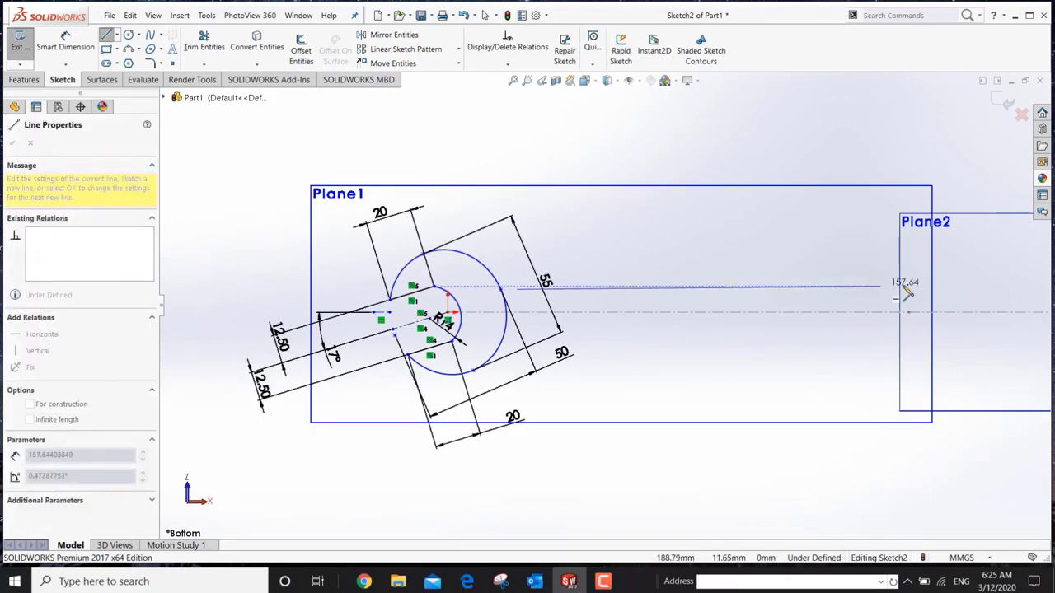
click(947, 290)
right_click(947, 290)
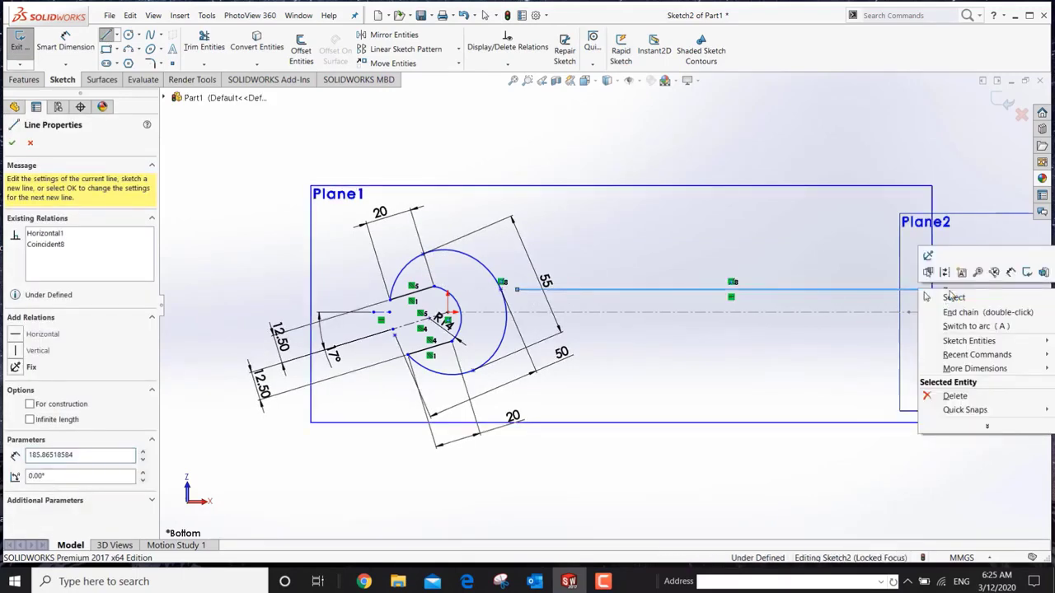
click(966, 313)
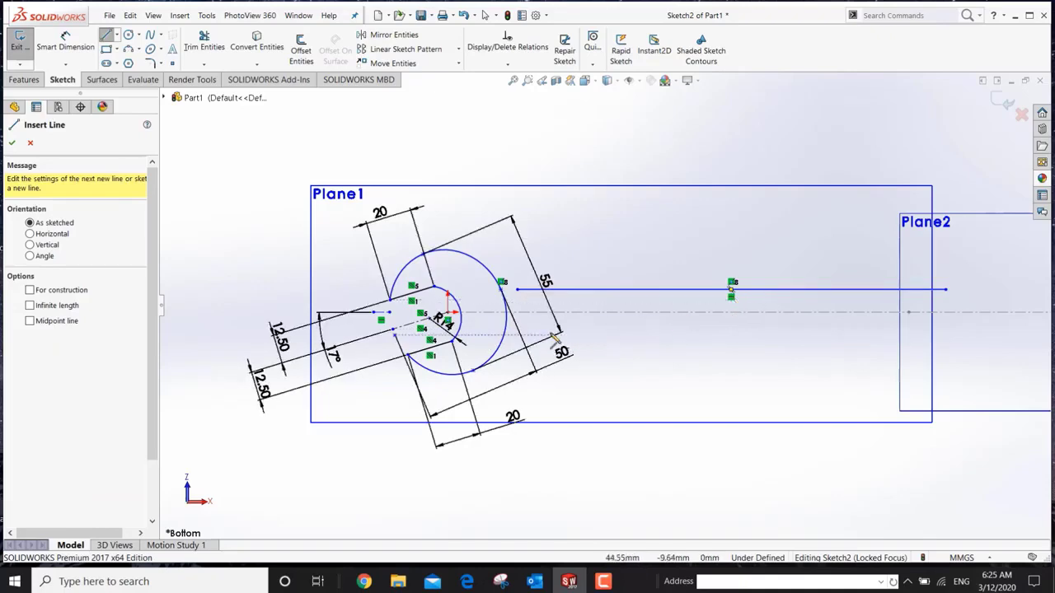
click(519, 323)
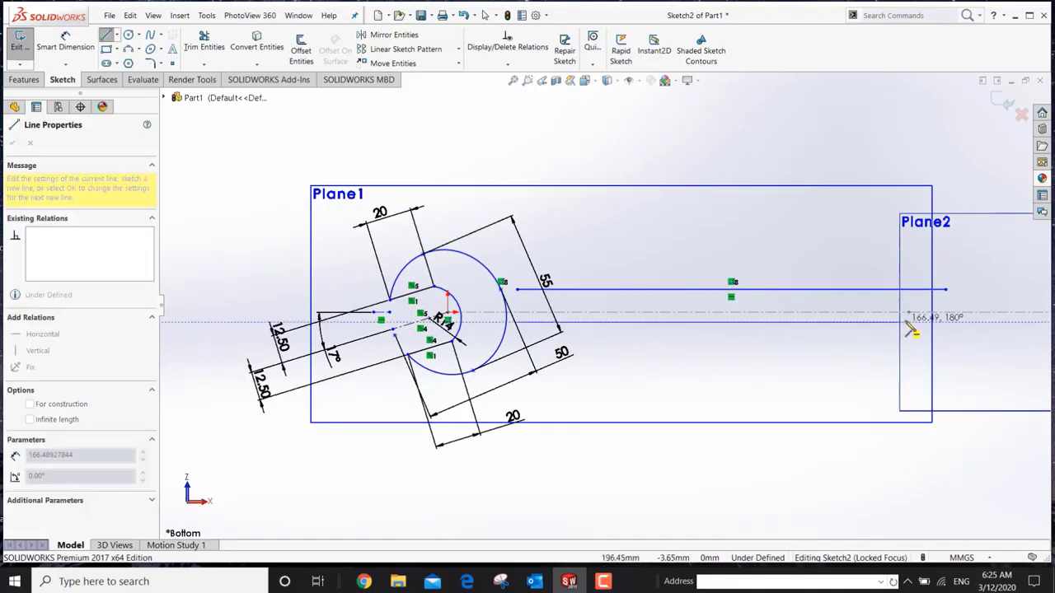
click(946, 323)
key(Escape)
Dimension the upper handle line 7 mm from the horizontal centerline.
scroll(615, 312, down, 3)
click(442, 274)
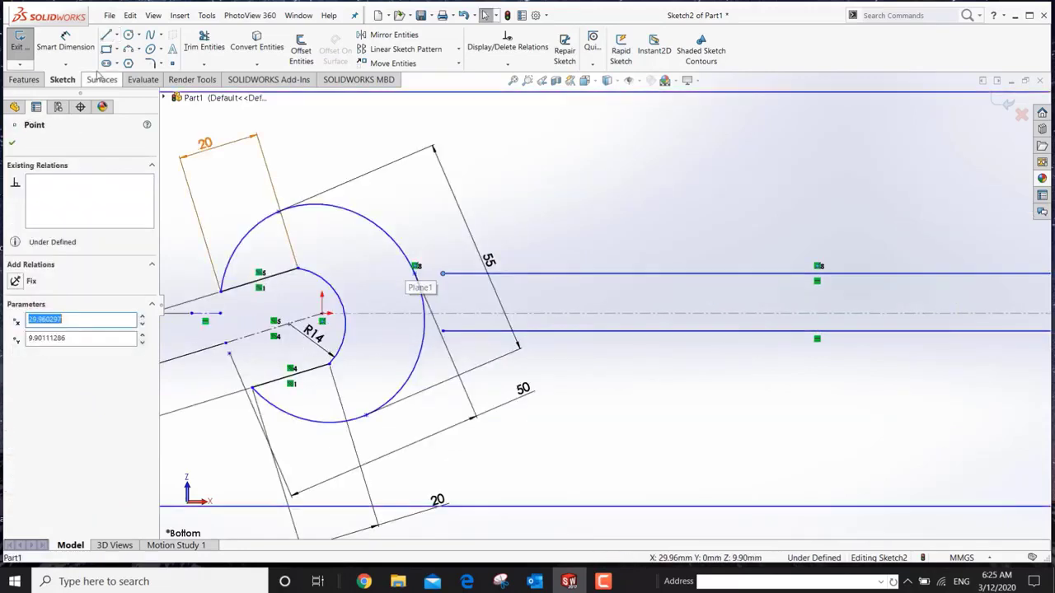
click(68, 48)
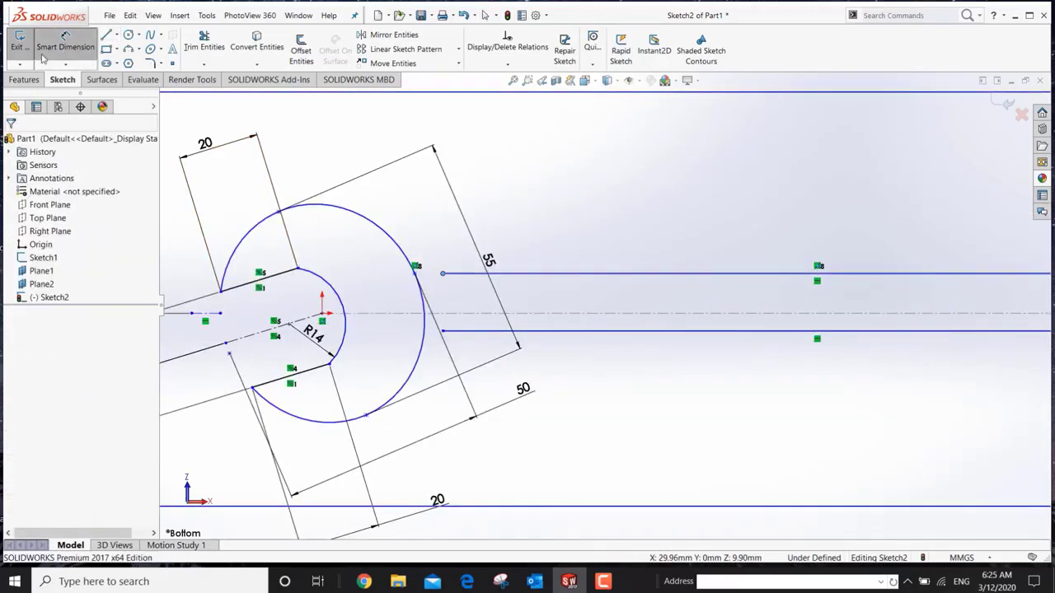
key(Escape)
click(577, 274)
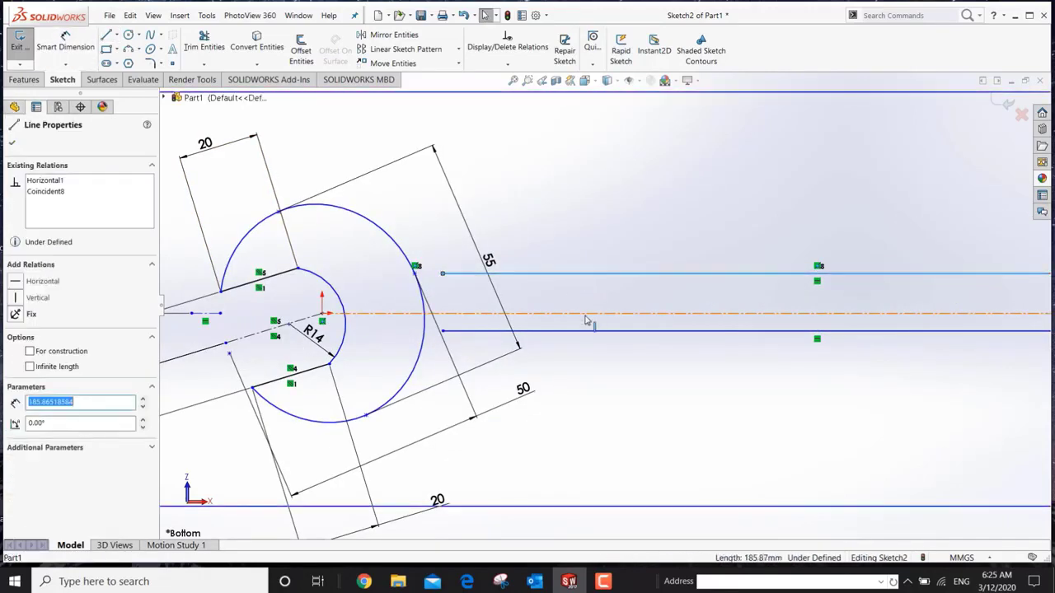
click(67, 49)
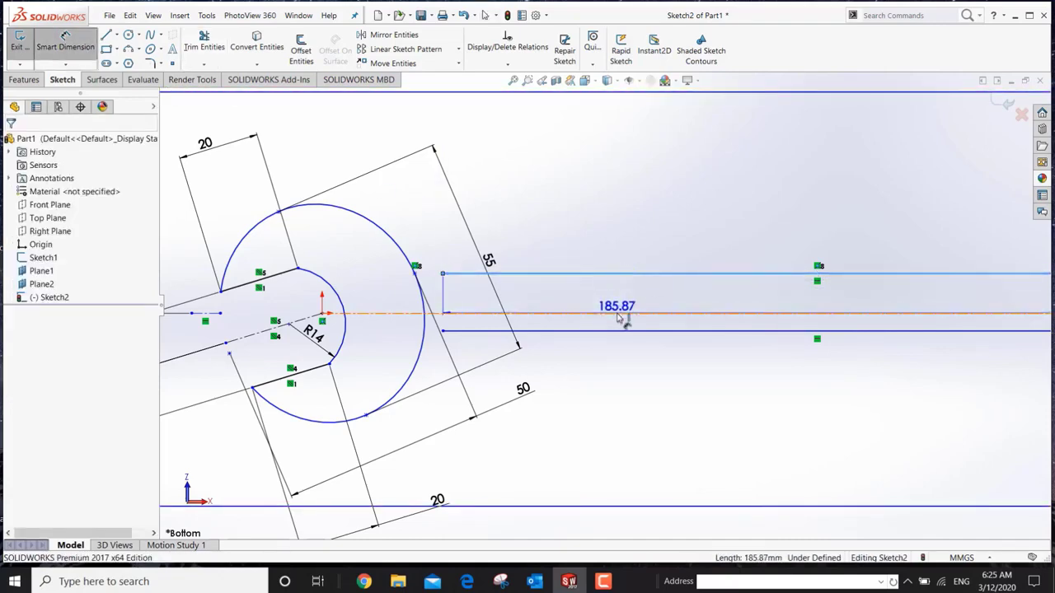
click(624, 314)
click(626, 192)
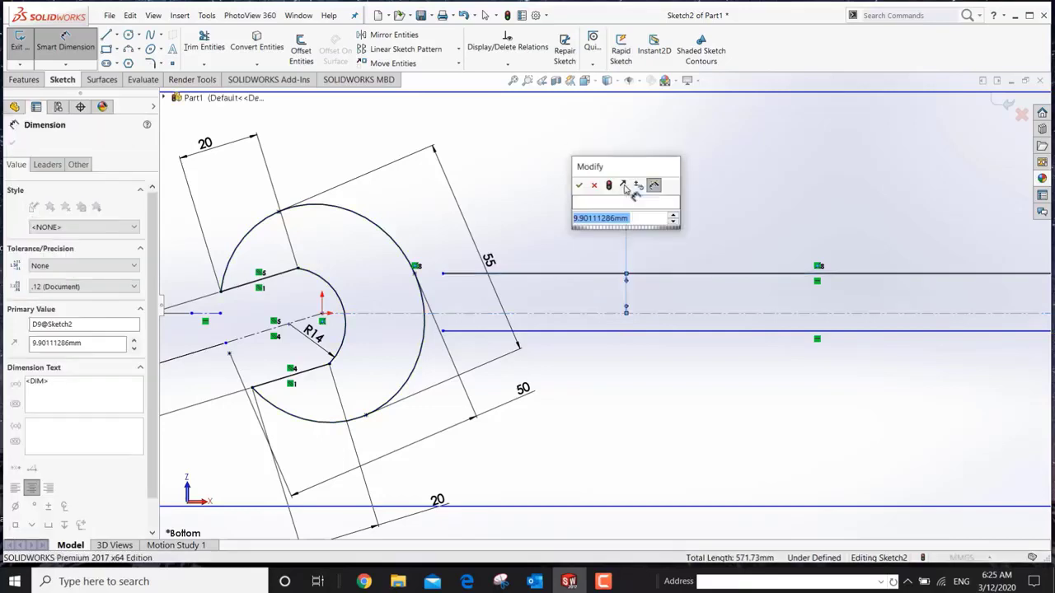
key(Return)
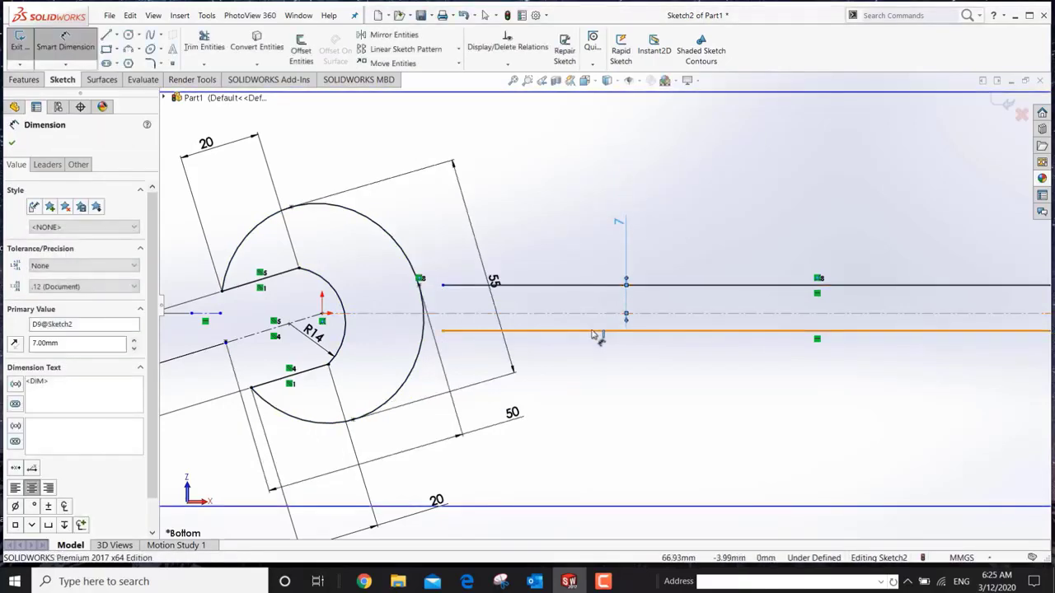
Dimension the lower handle line 7 mm from the horizontal centerline.
click(594, 330)
click(589, 314)
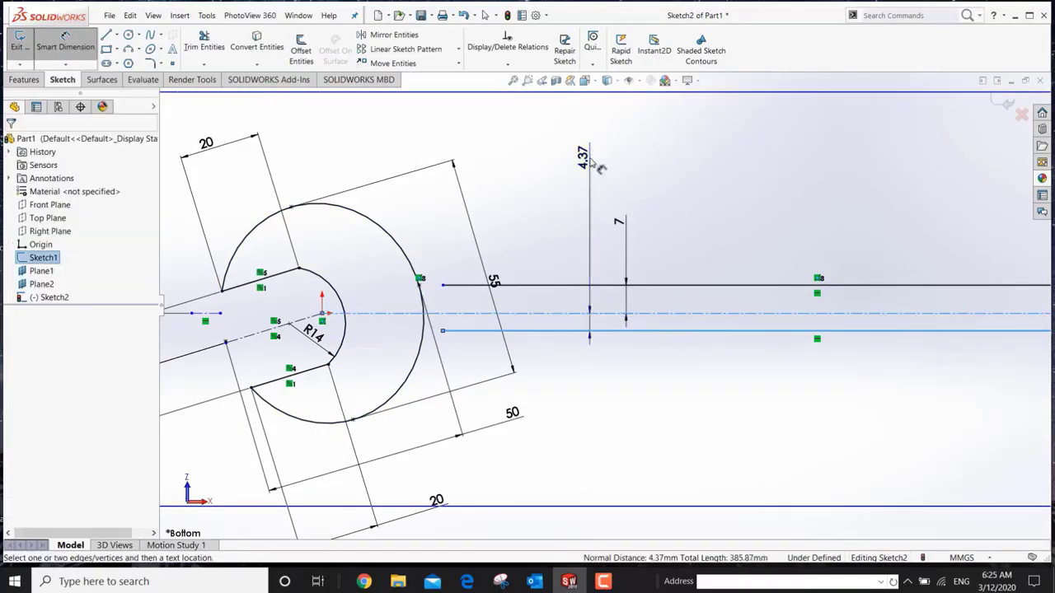
click(599, 164)
text(7.00mm)
key(Return)
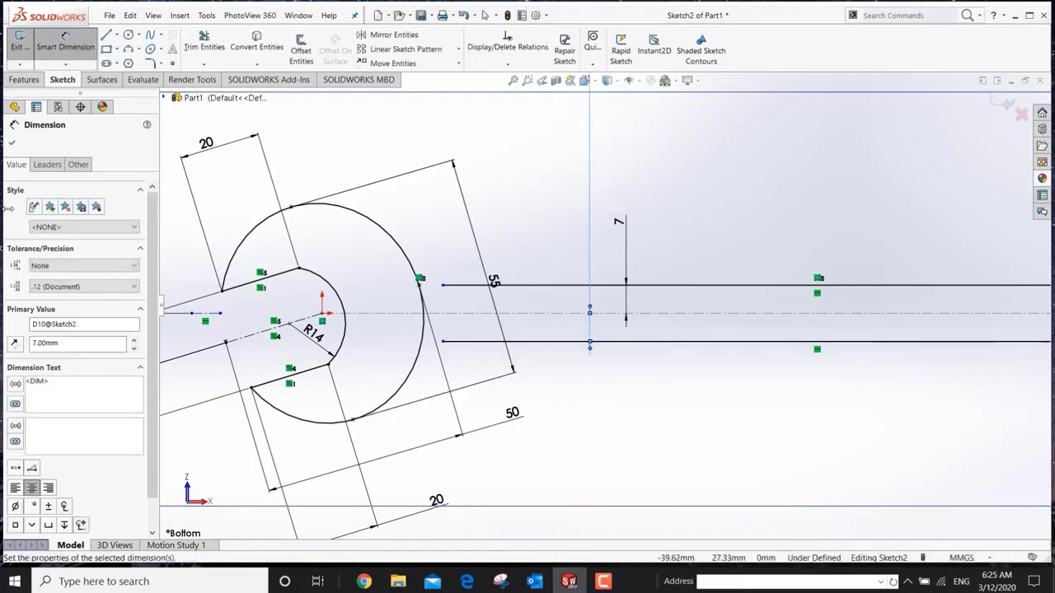
key(Escape)
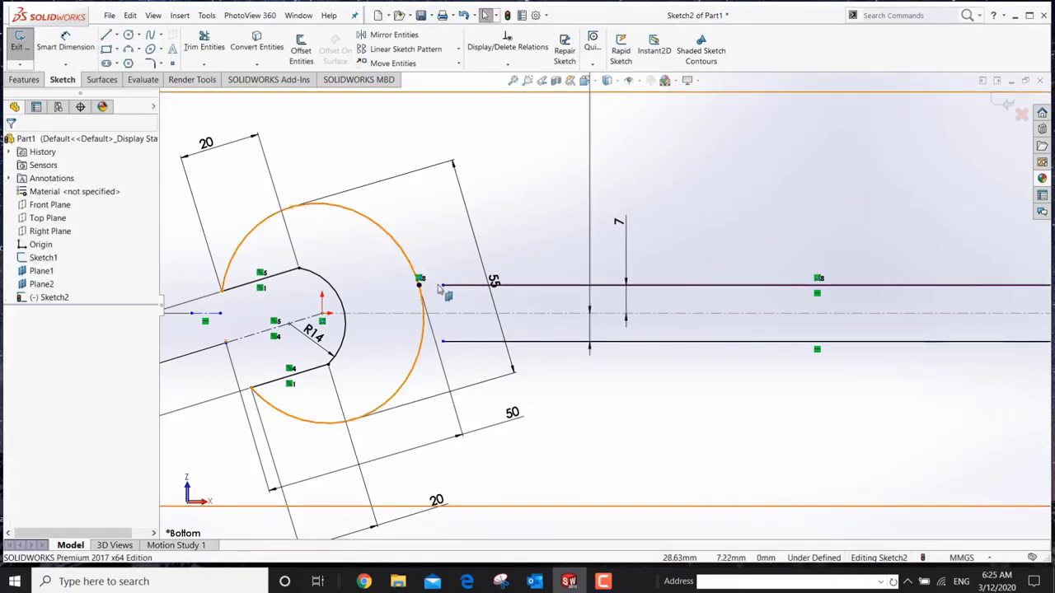
Make the endpoints of both handle lines nearest the head coincident with the ellipse.
click(444, 286)
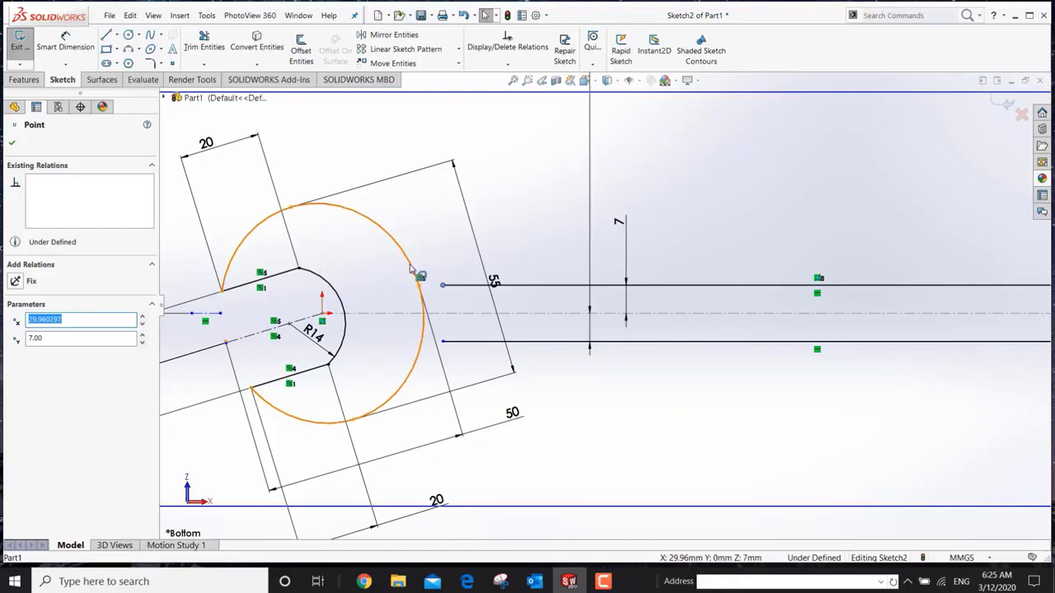
ctrl+click(419, 278)
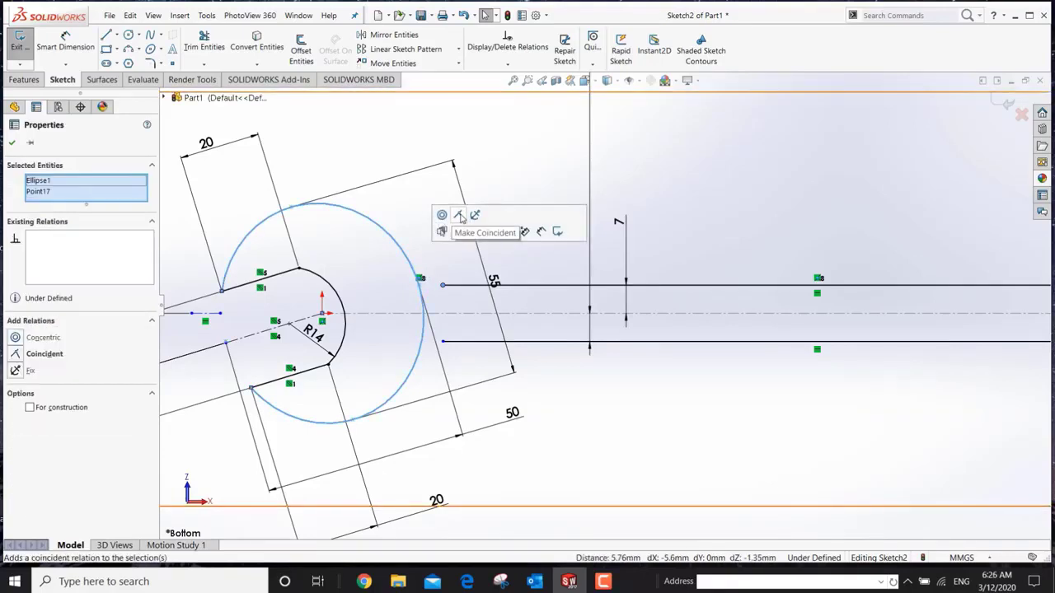
click(459, 216)
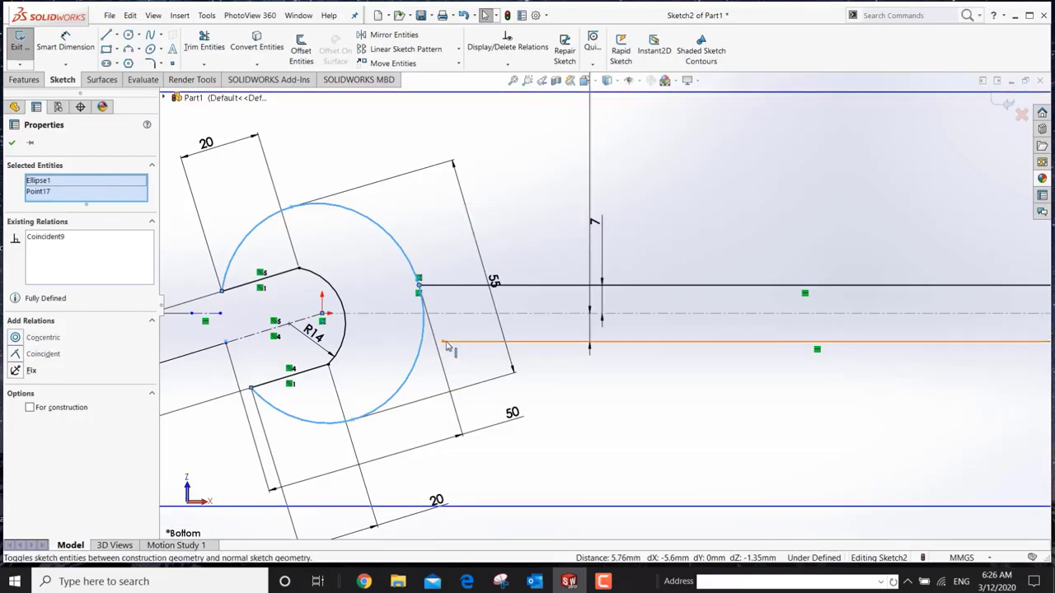
click(443, 342)
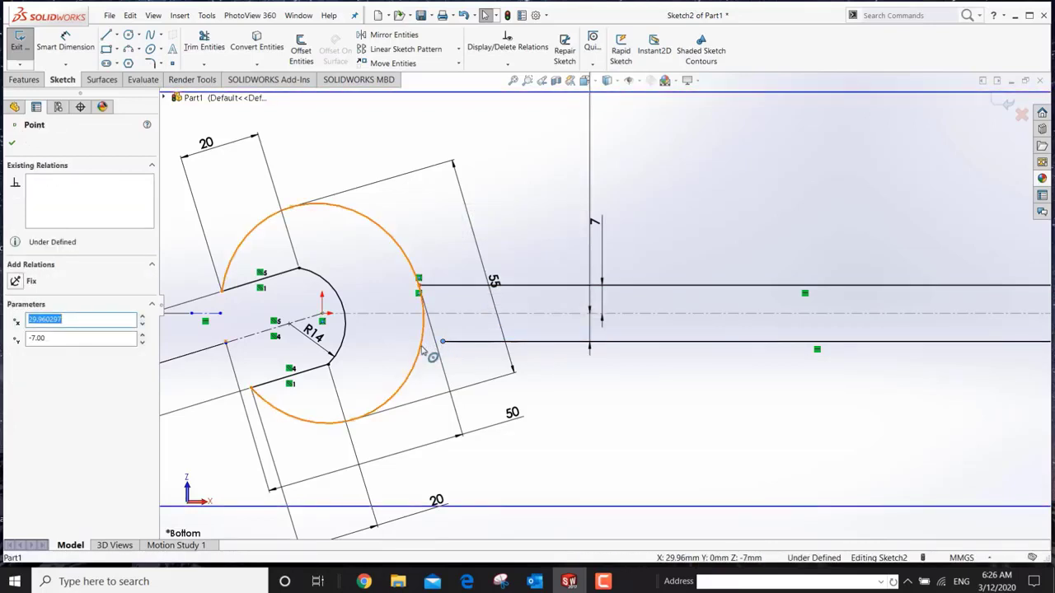
ctrl+click(422, 352)
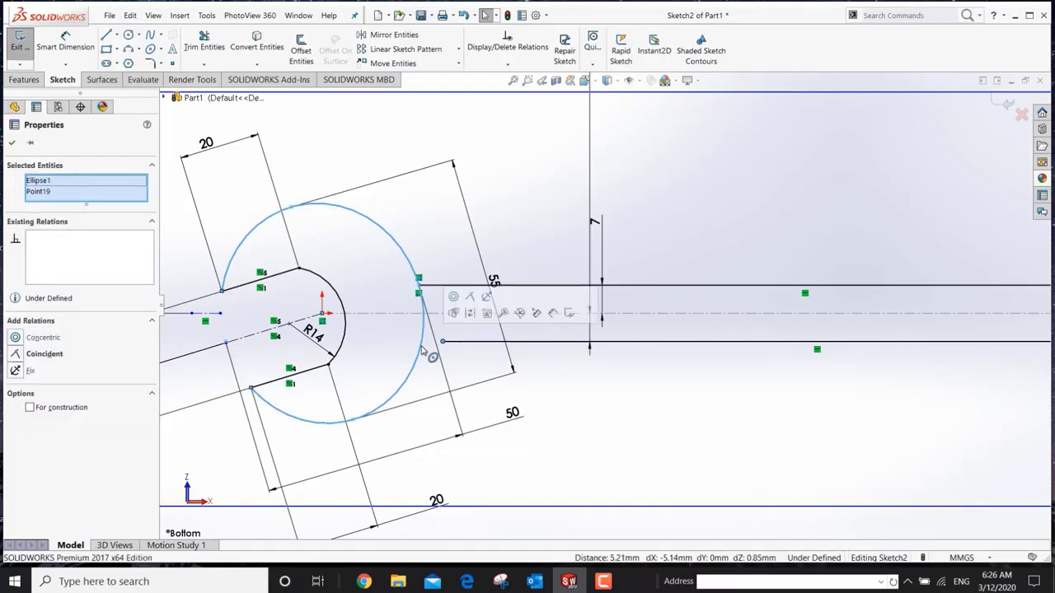
click(469, 296)
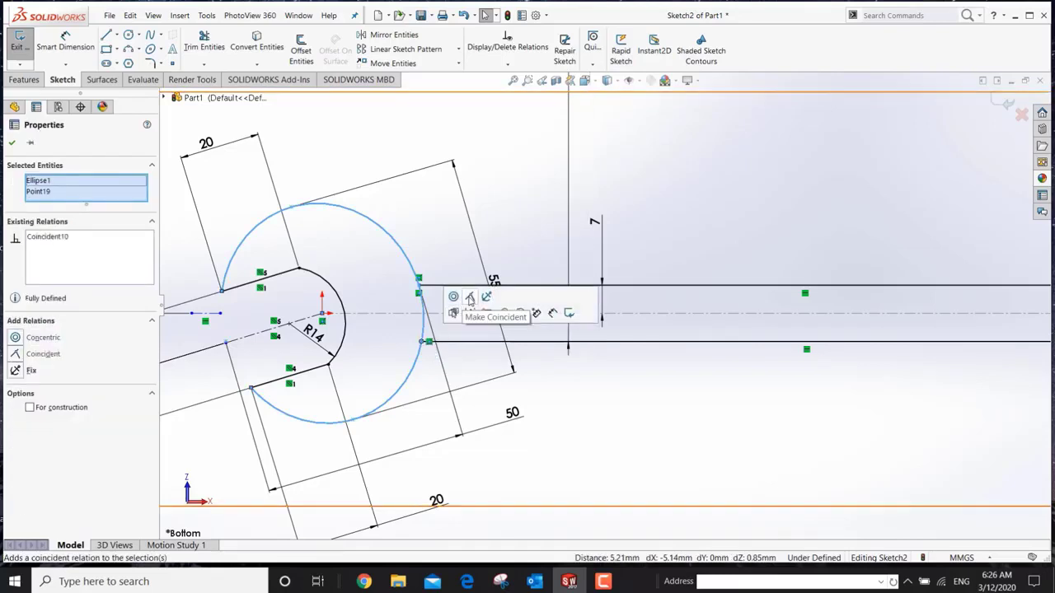
click(14, 144)
Stretch the free ends of both handle lines further into Plane2, vertically aligned at about X 232 mm.
scroll(952, 348, up, 2)
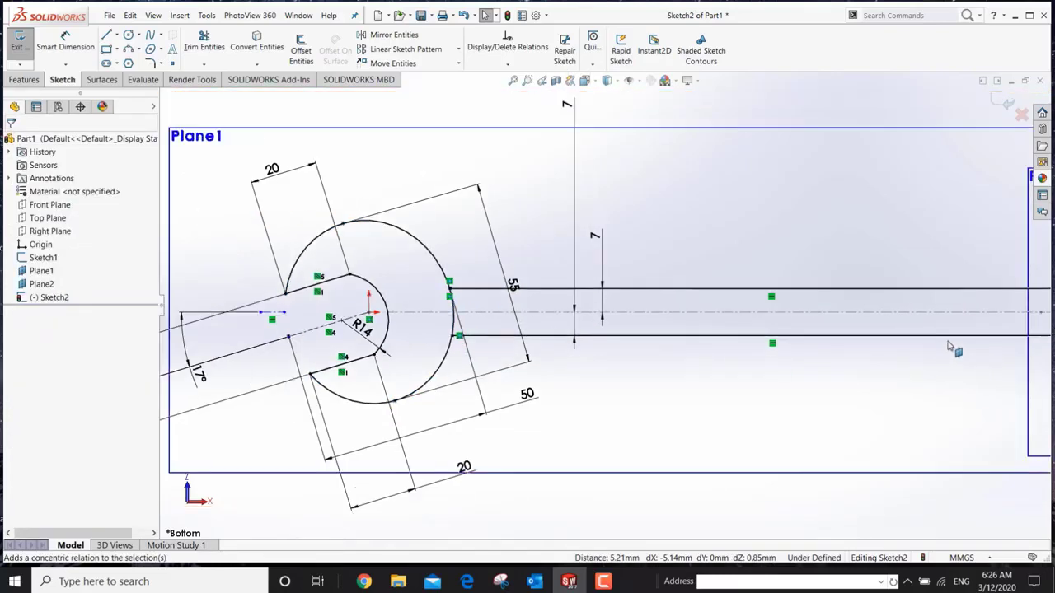
scroll(1007, 346, down, 3)
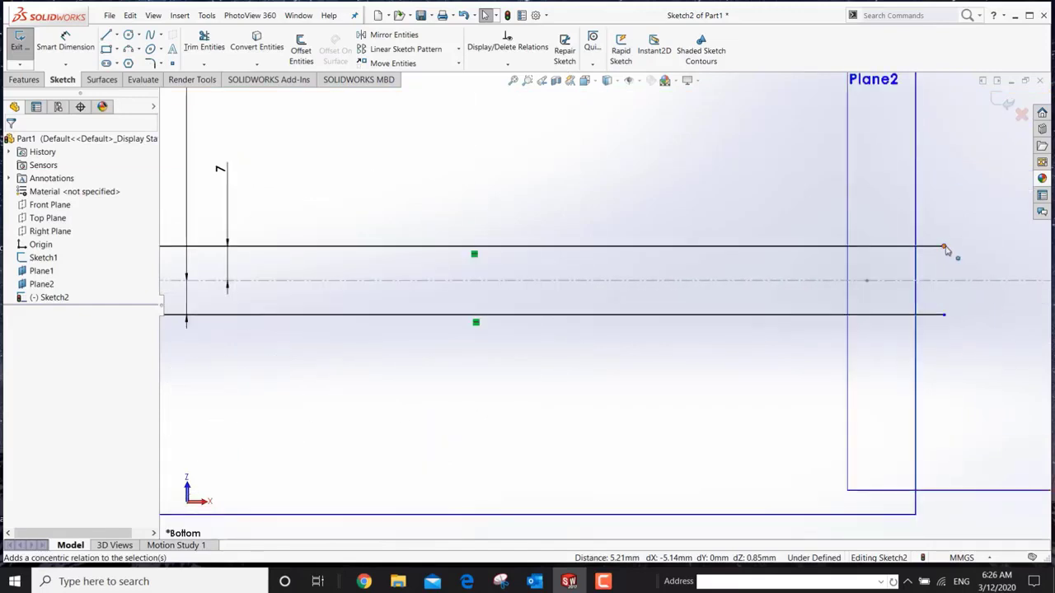
scroll(781, 294, up, 4)
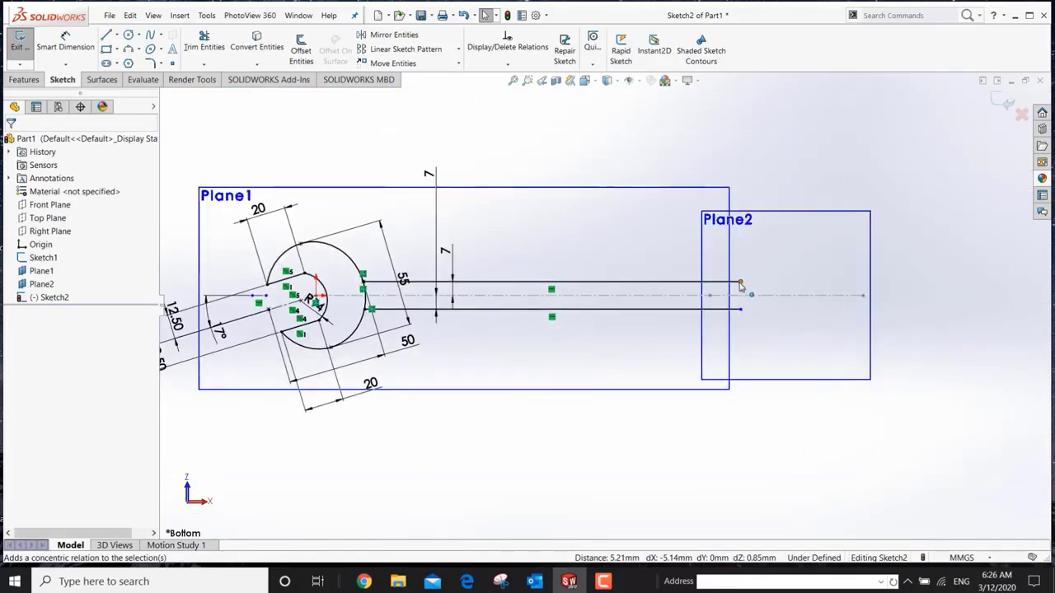
drag(740, 284, 778, 311)
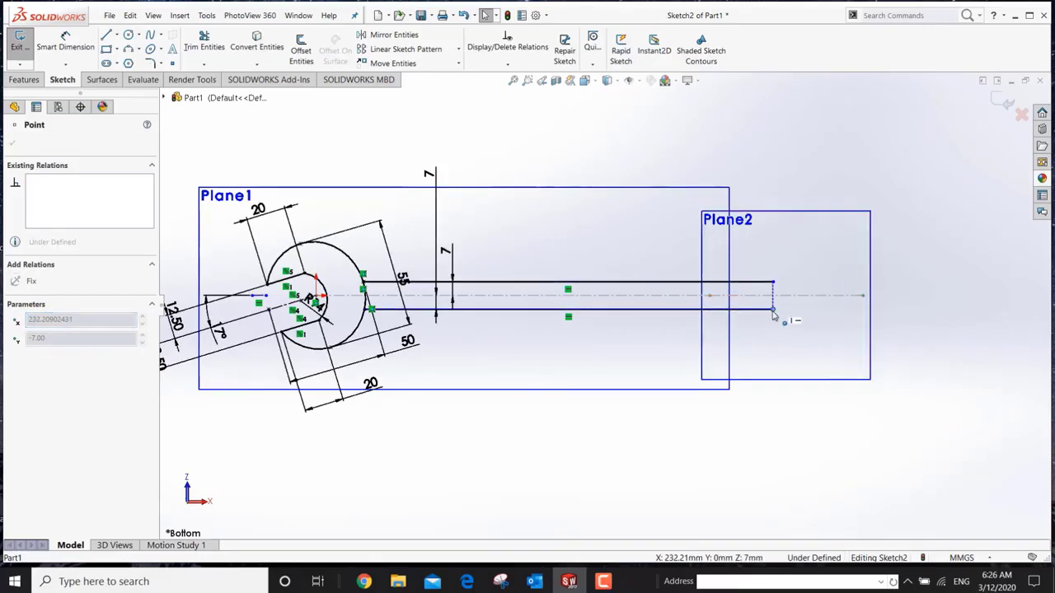
Close the handle's far end with a 14 mm vertical line joining the two free endpoints, and exit the sketch.
click(106, 38)
click(773, 281)
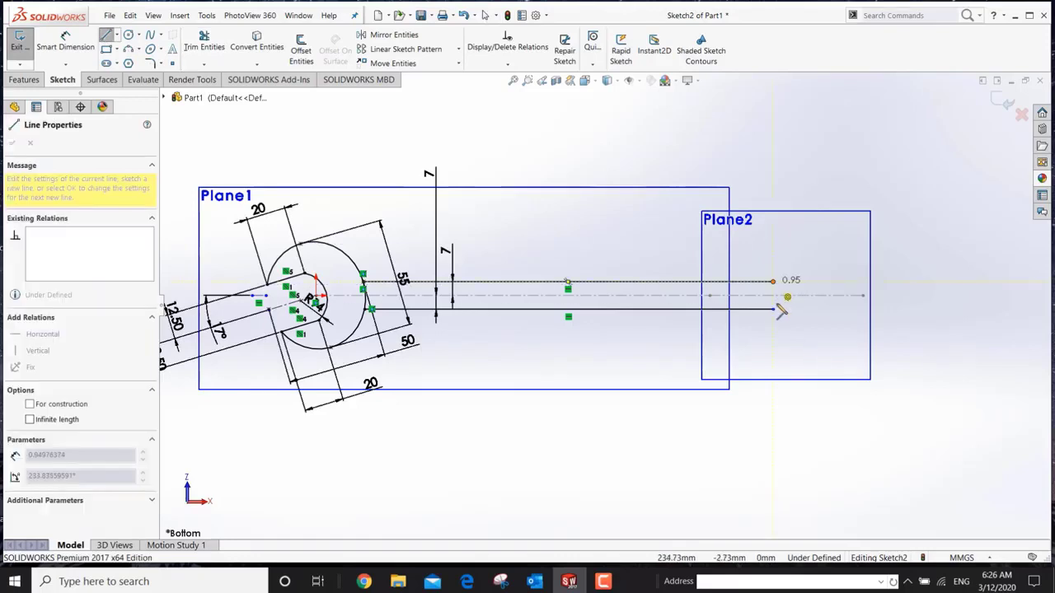
click(773, 309)
right_click(775, 312)
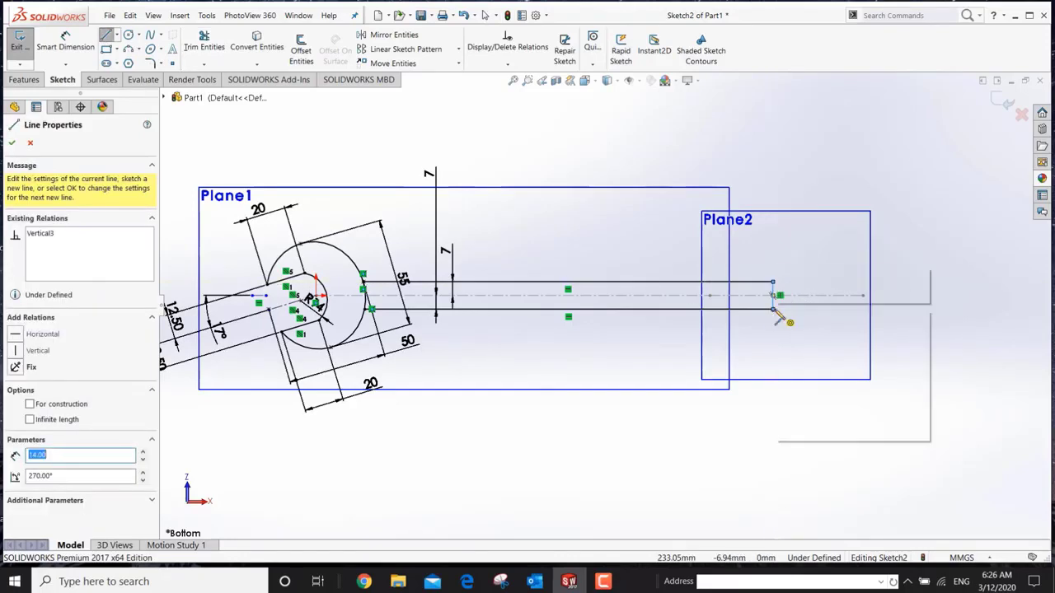
click(787, 318)
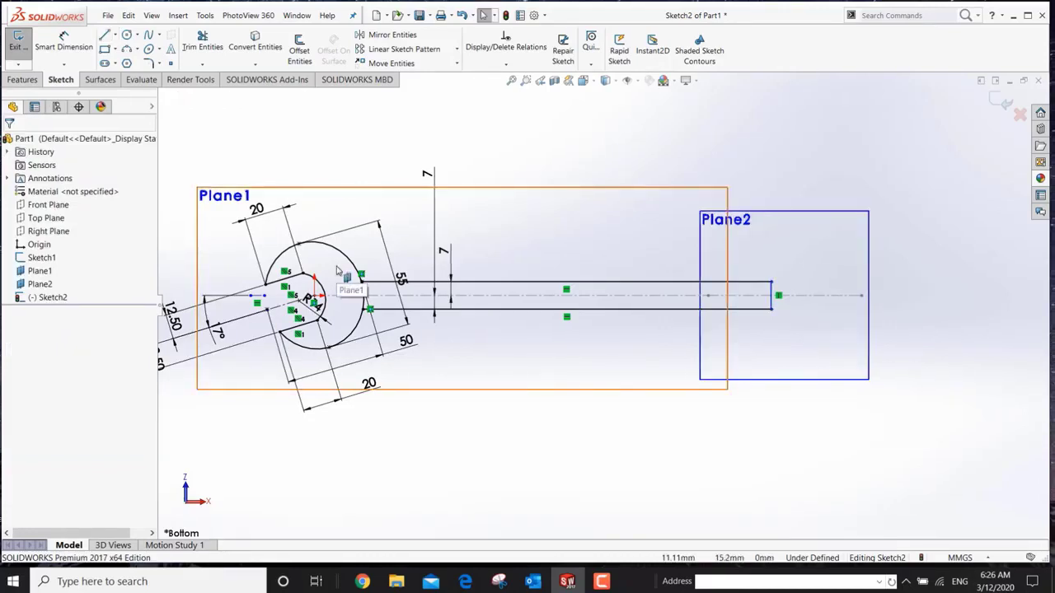
click(1006, 105)
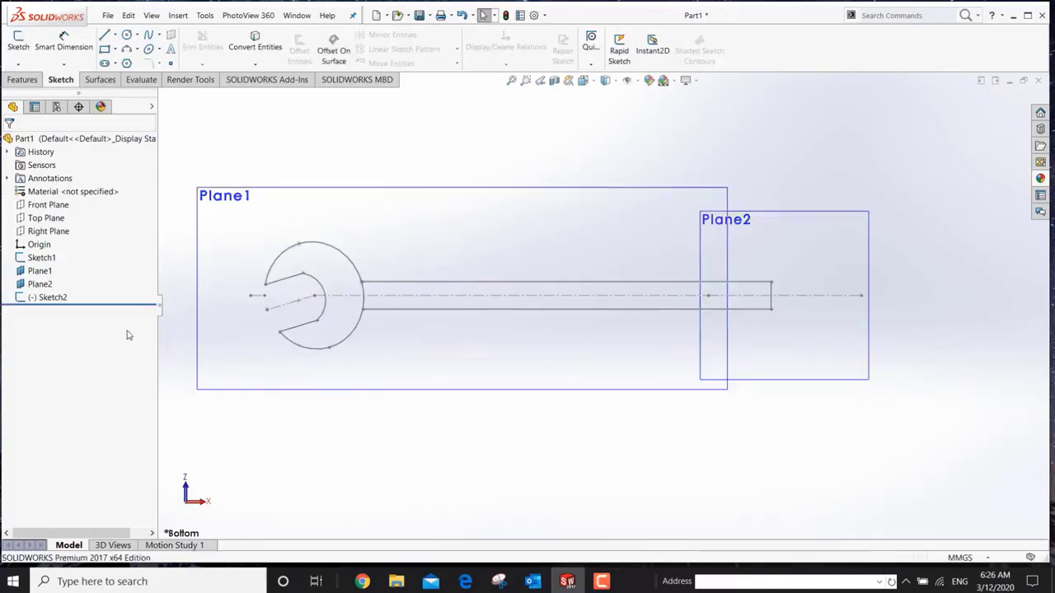
View Plane2 face-on and extend its far edge well beyond the end of the horizontal centerline.
click(39, 284)
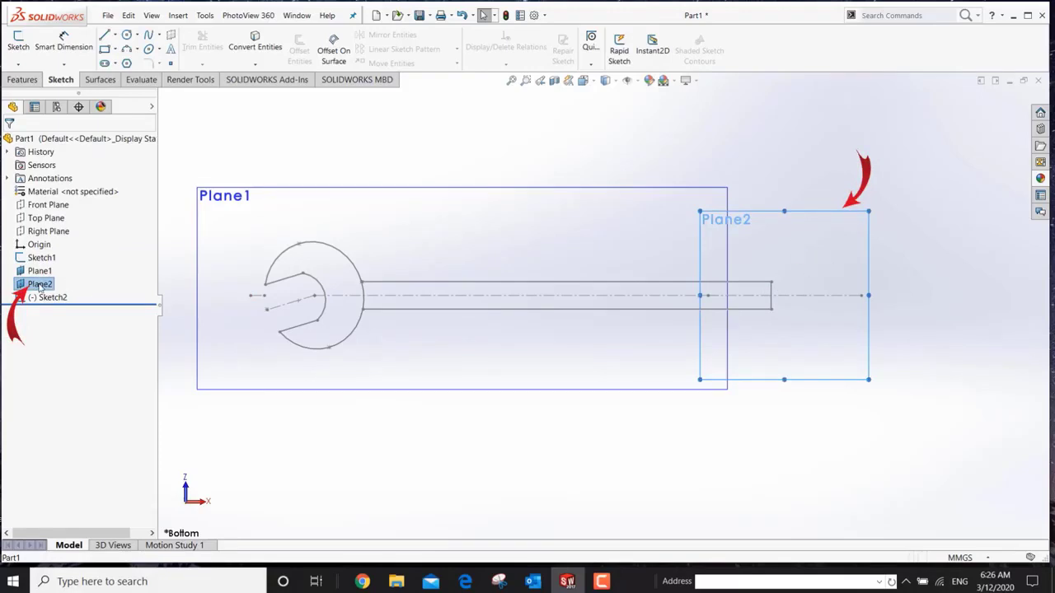
right_click(39, 286)
click(98, 267)
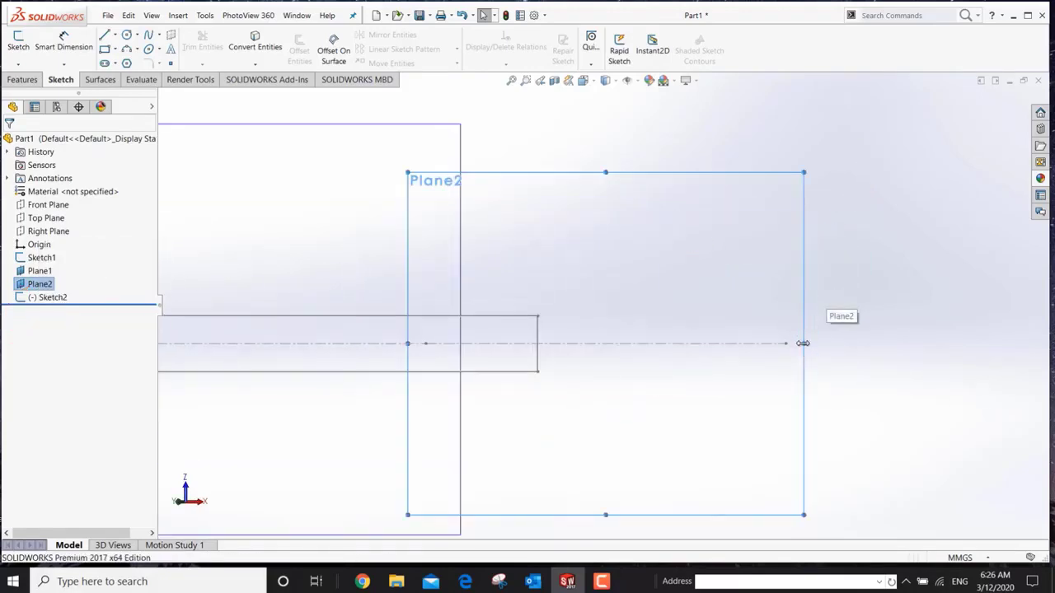
drag(803, 343, 926, 343)
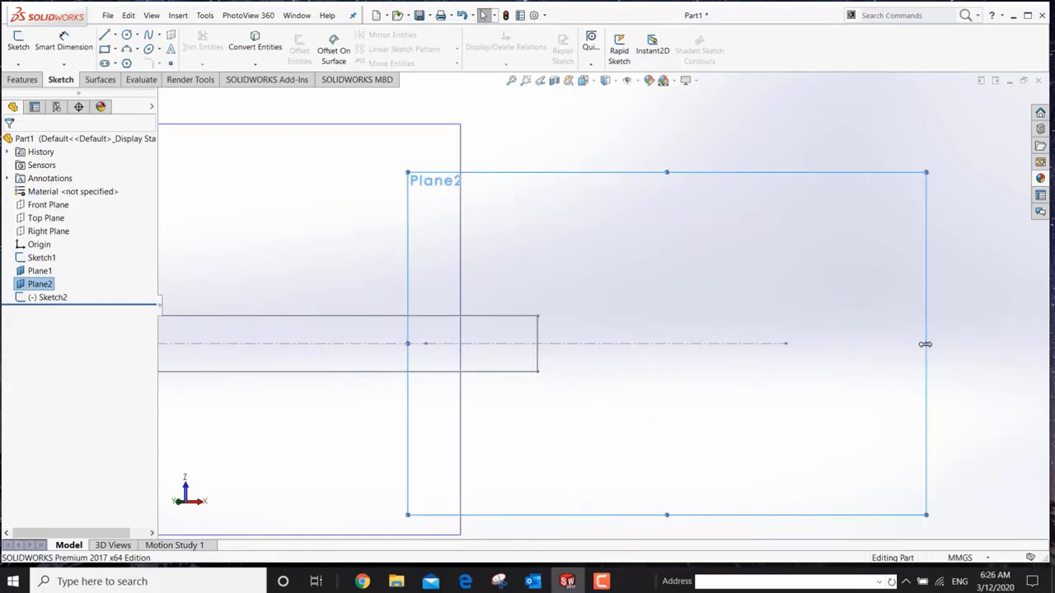
On Plane2, sketch a circle of about 17 mm radius centered on the far endpoint of the horizontal centerline.
click(126, 35)
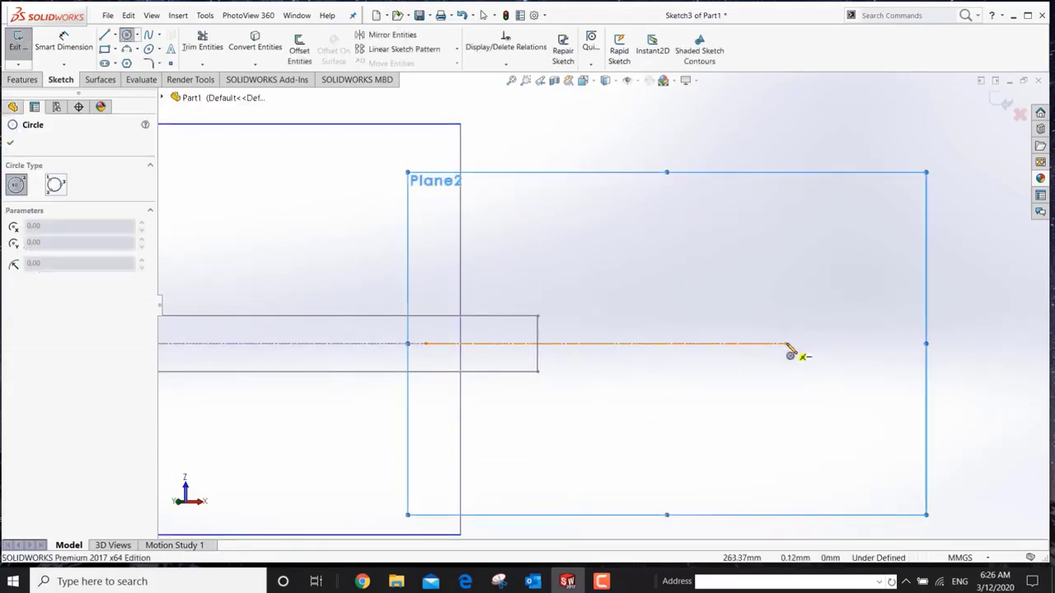
click(786, 343)
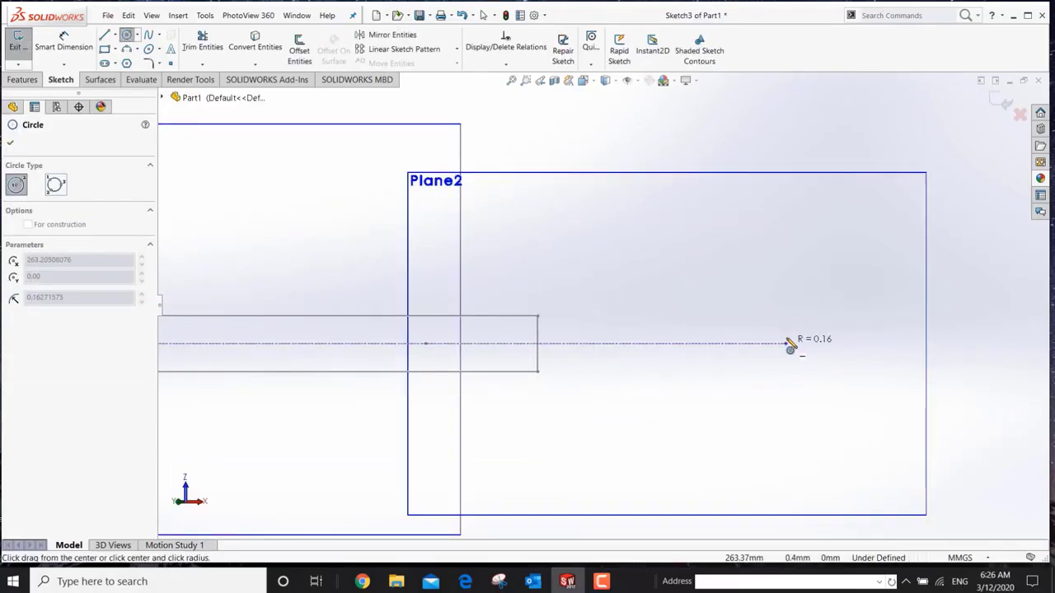
click(790, 284)
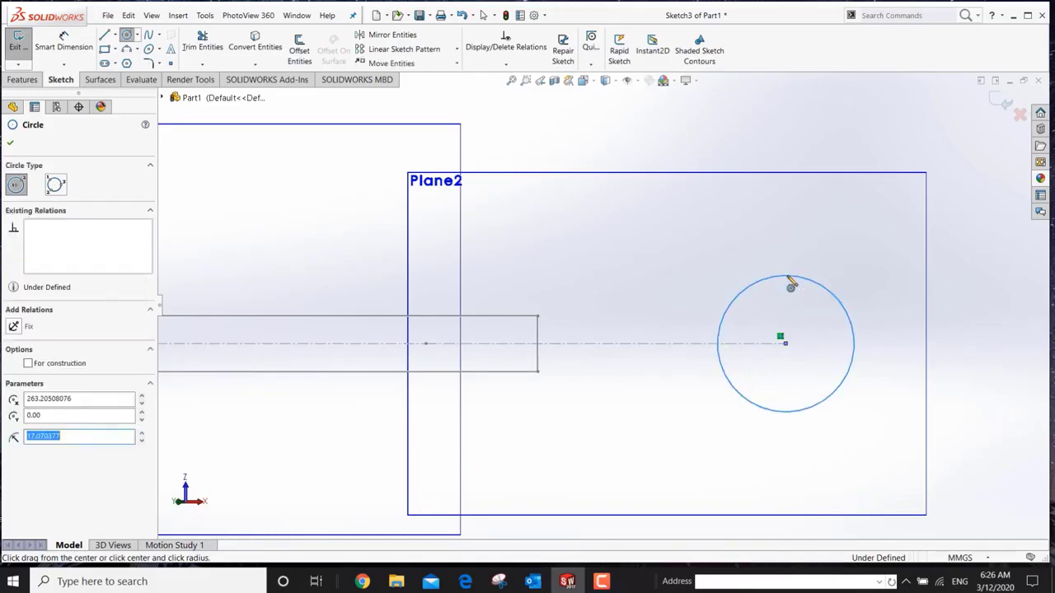
Dimension the ring circle on Plane2 with a diameter of 33 mm.
right_click(790, 284)
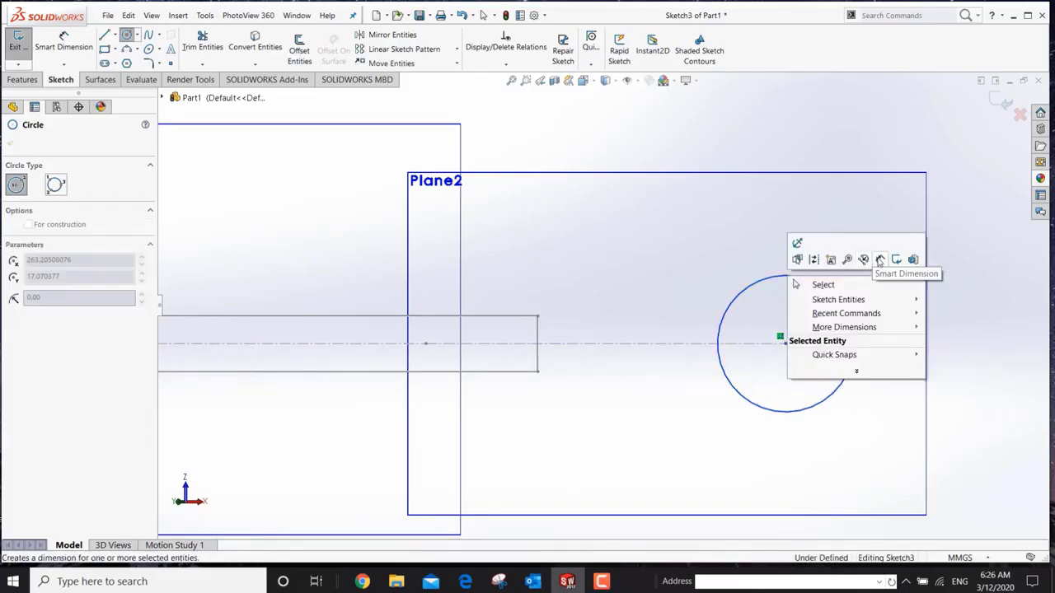
click(880, 260)
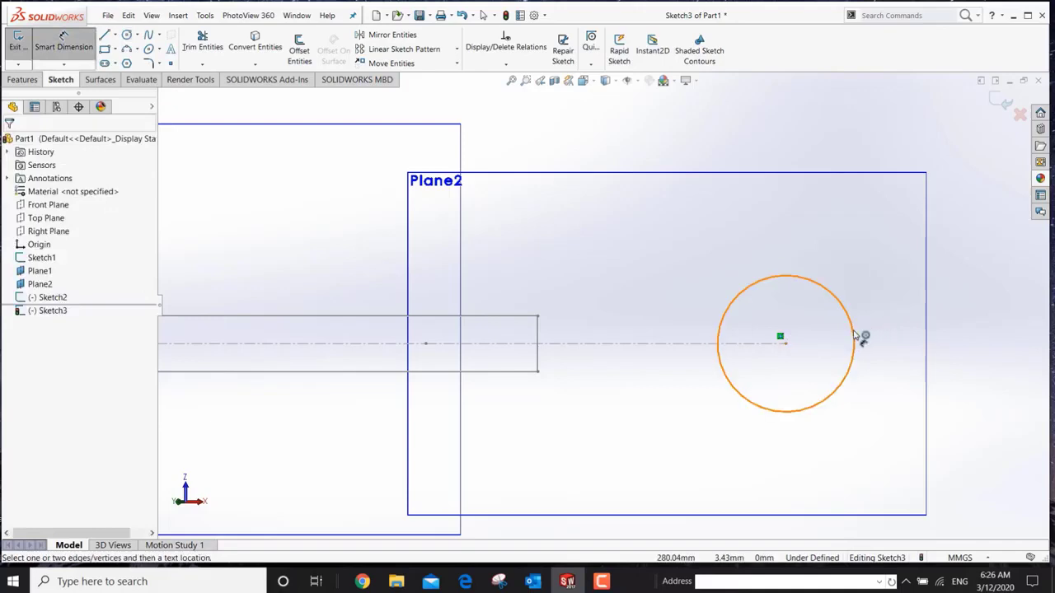
click(854, 336)
click(952, 337)
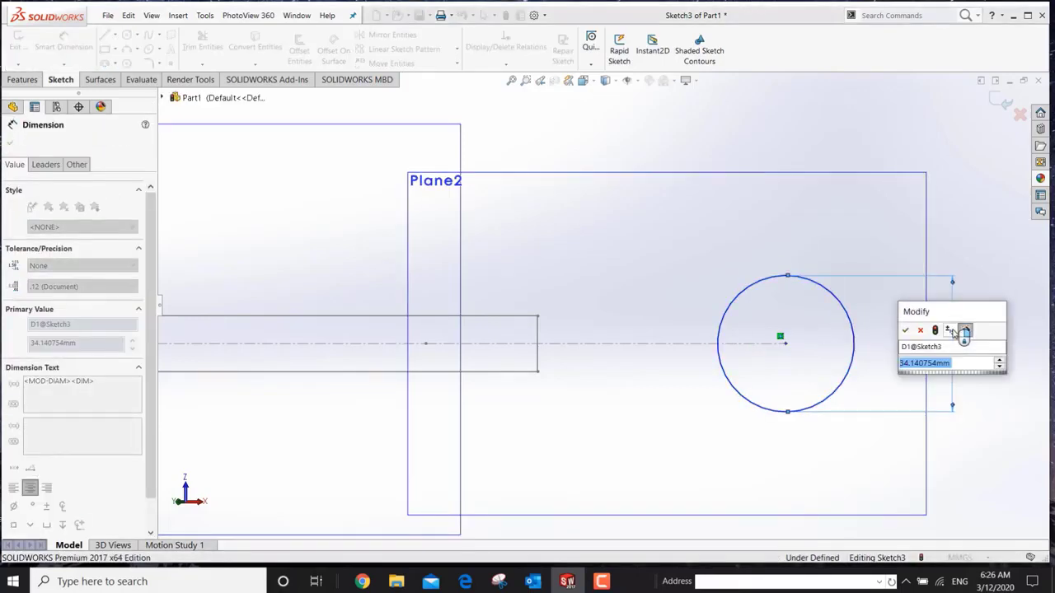
text(33)
key(Return)
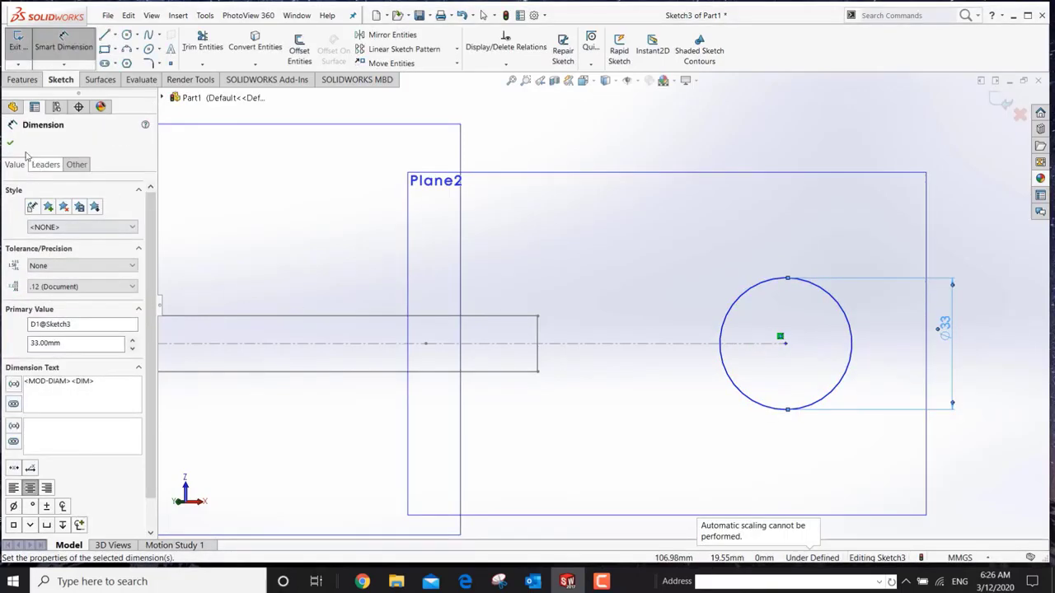
Sketch a six-sided inscribed-circle polygon about 23 mm across flats, centered in the ring circle with one corner straight up.
click(126, 64)
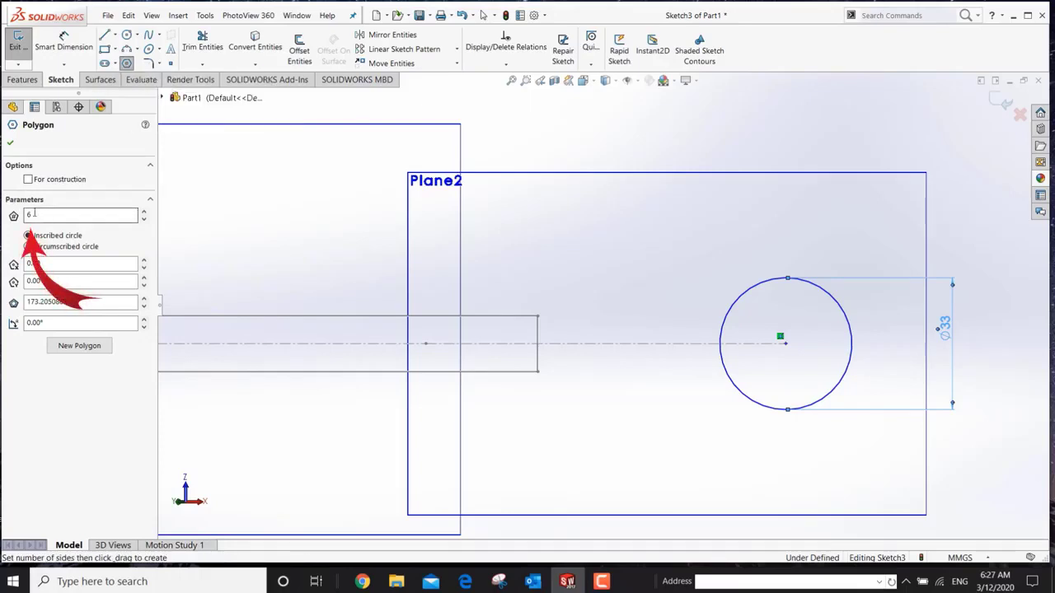
scroll(829, 322, down, 5)
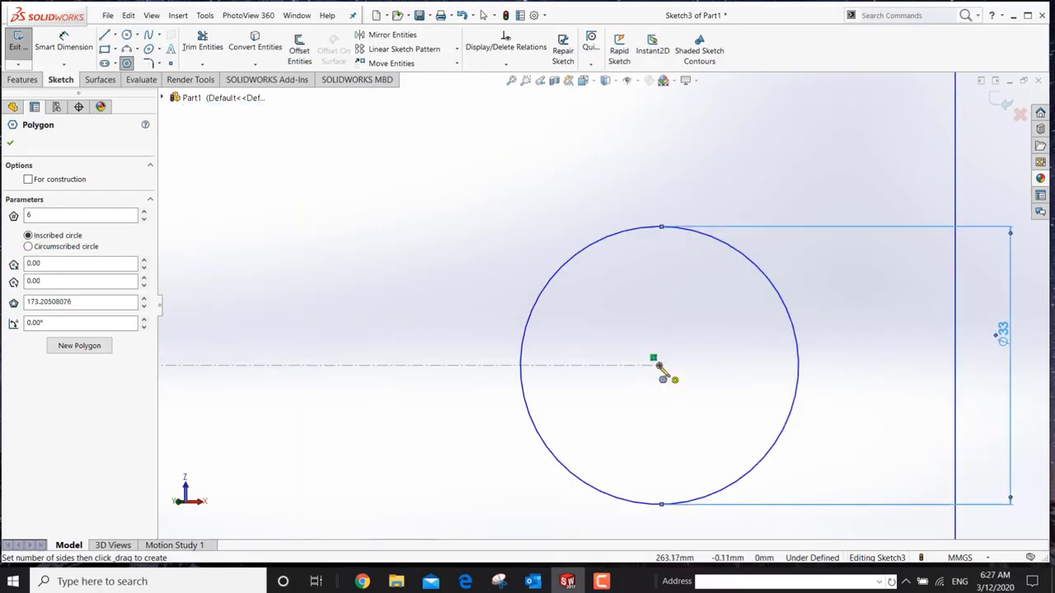
drag(654, 358, 665, 264)
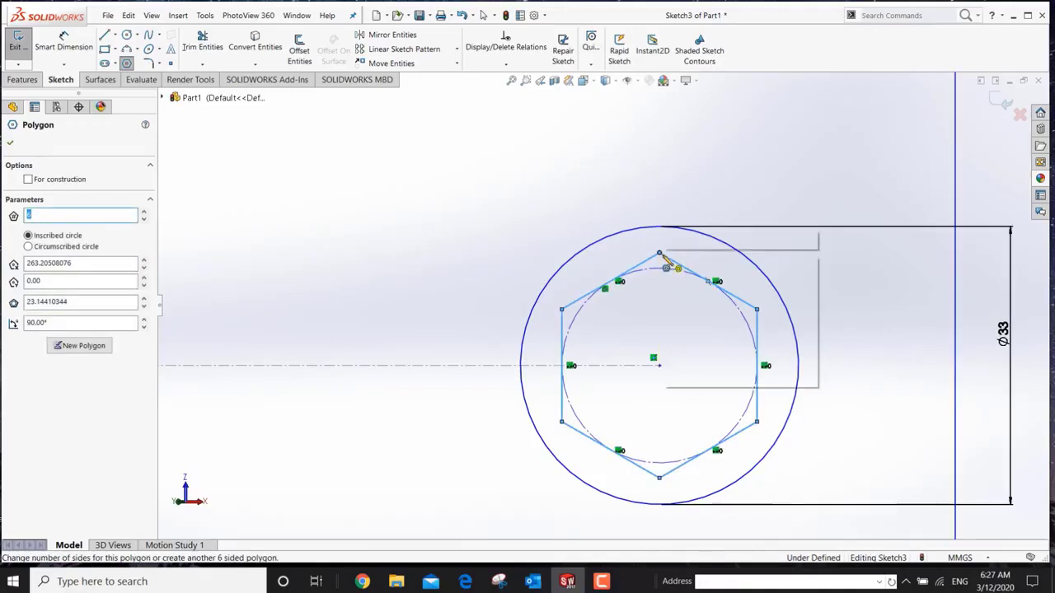
Set the hexagon's inscribed construction circle to 25 mm diameter and make the hexagon's far side vertical.
right_click(665, 262)
click(771, 239)
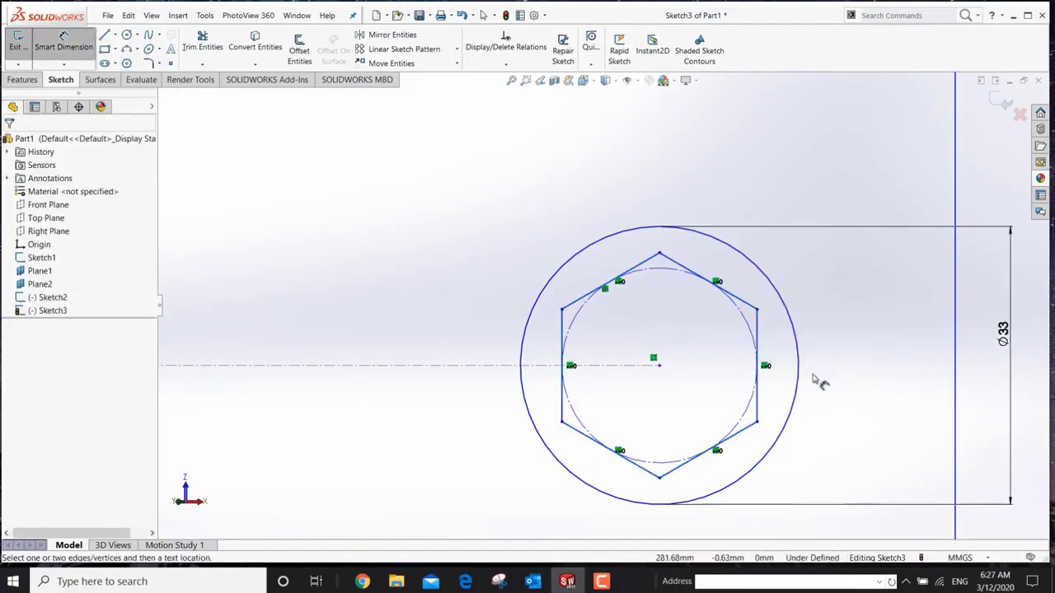
click(750, 328)
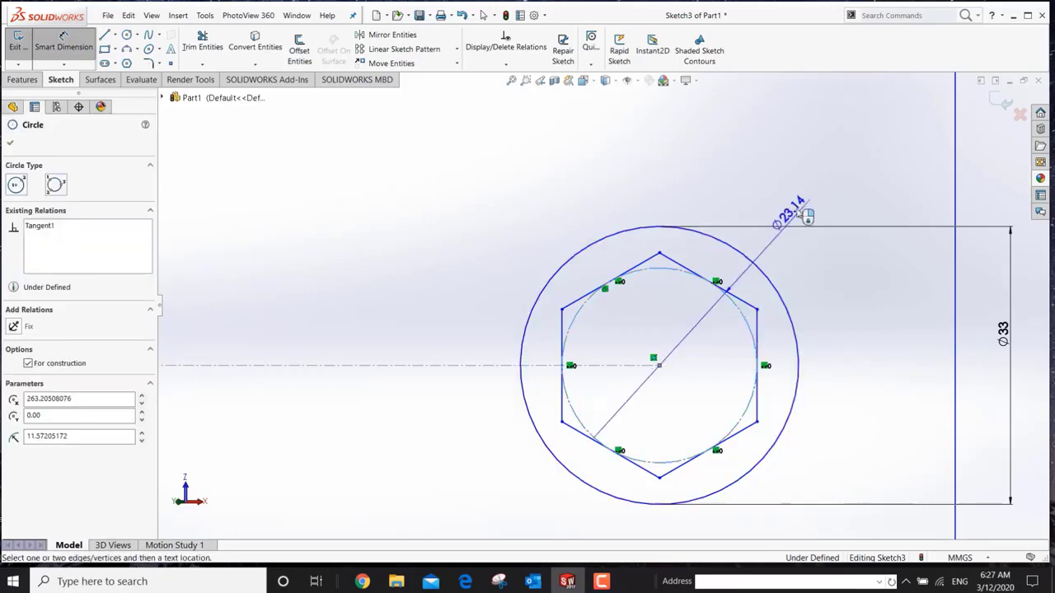
click(841, 137)
text(25)
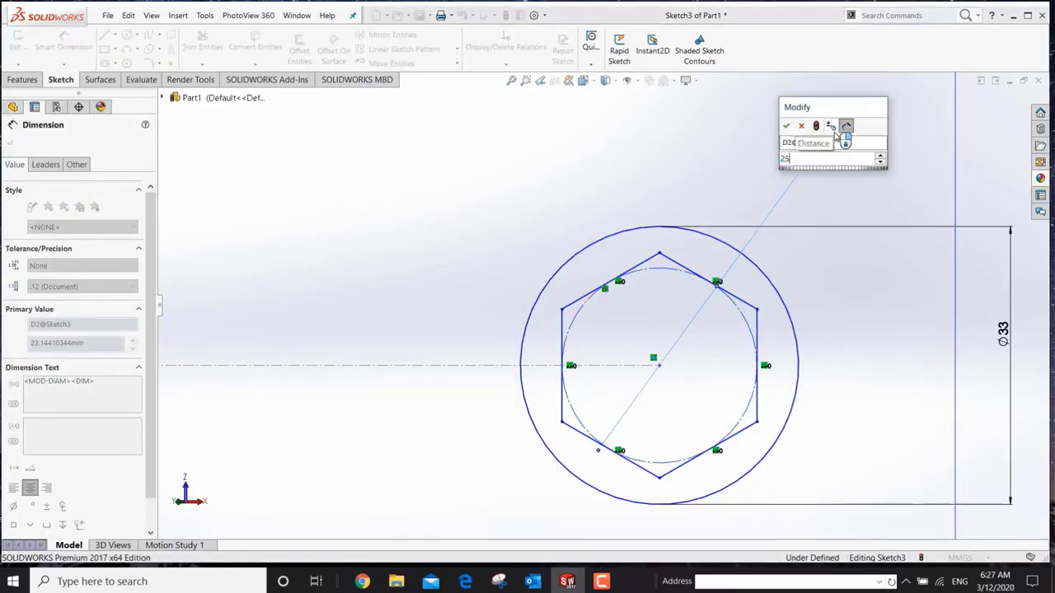
key(Return)
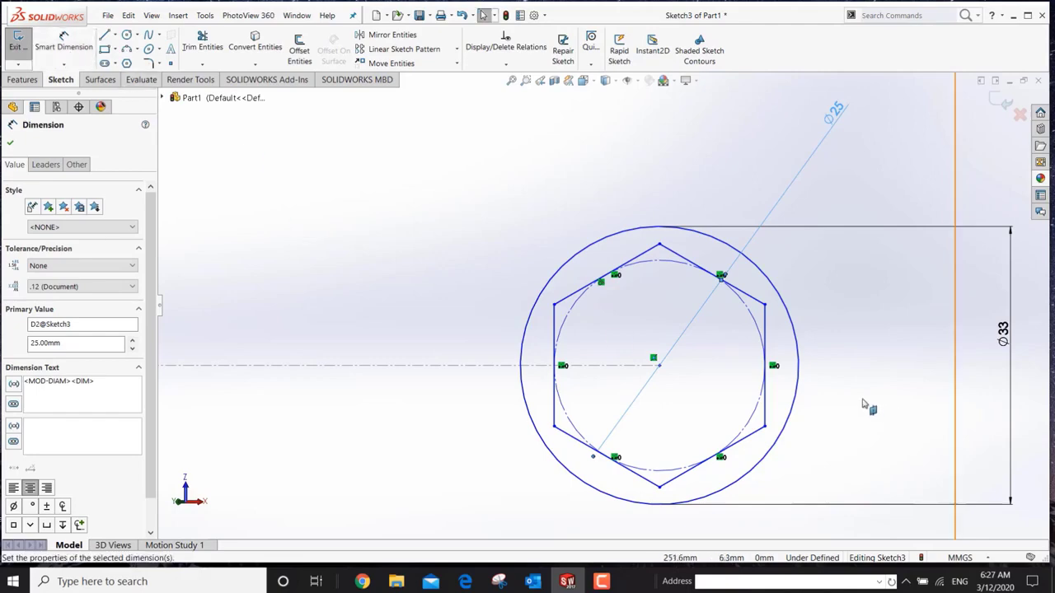
right_click(767, 343)
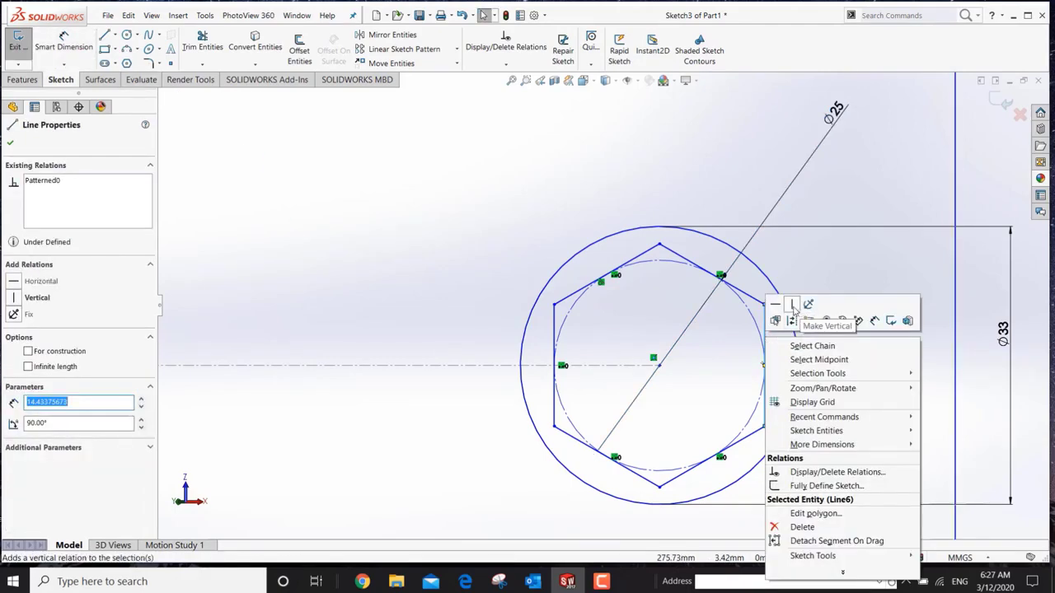
click(793, 306)
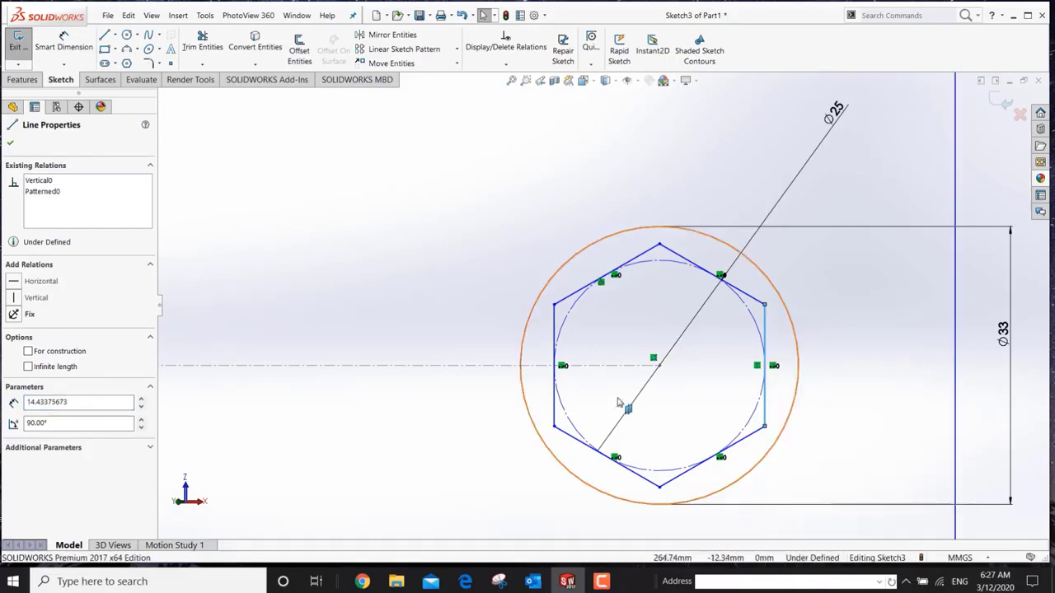
Sketch a second hexagon on the same center, with a corner on the midpoint of the first hexagon's upper-left side.
click(127, 64)
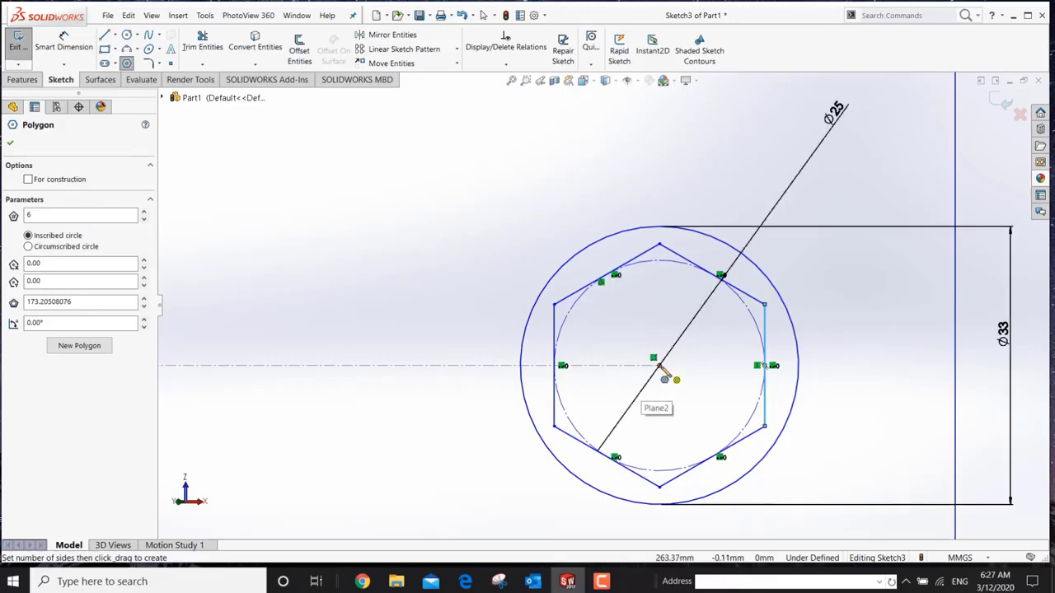
click(660, 367)
scroll(643, 329, up, 2)
scroll(642, 321, down, 6)
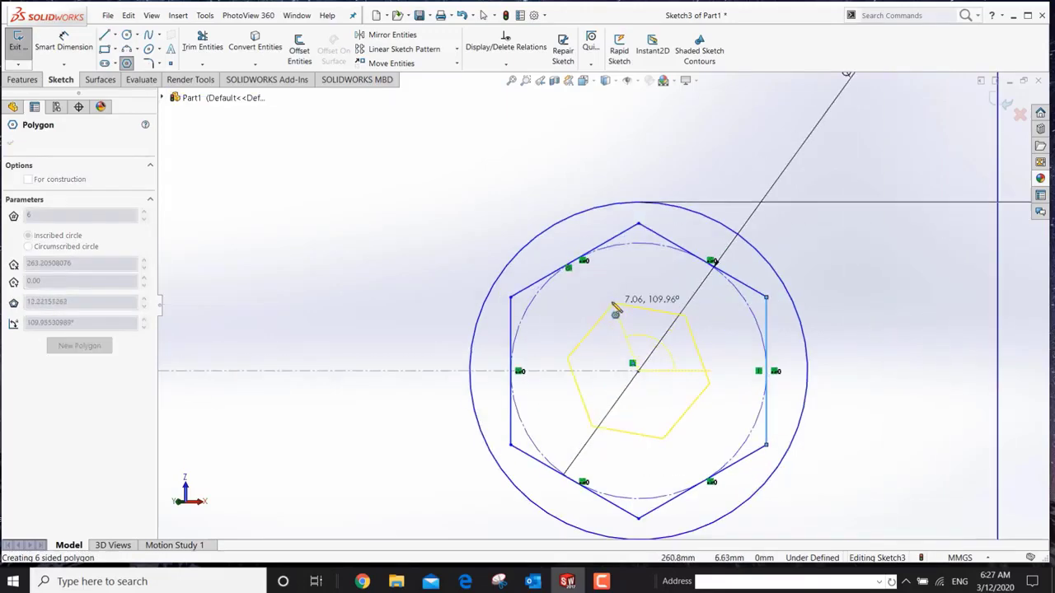
scroll(590, 277, down, 2)
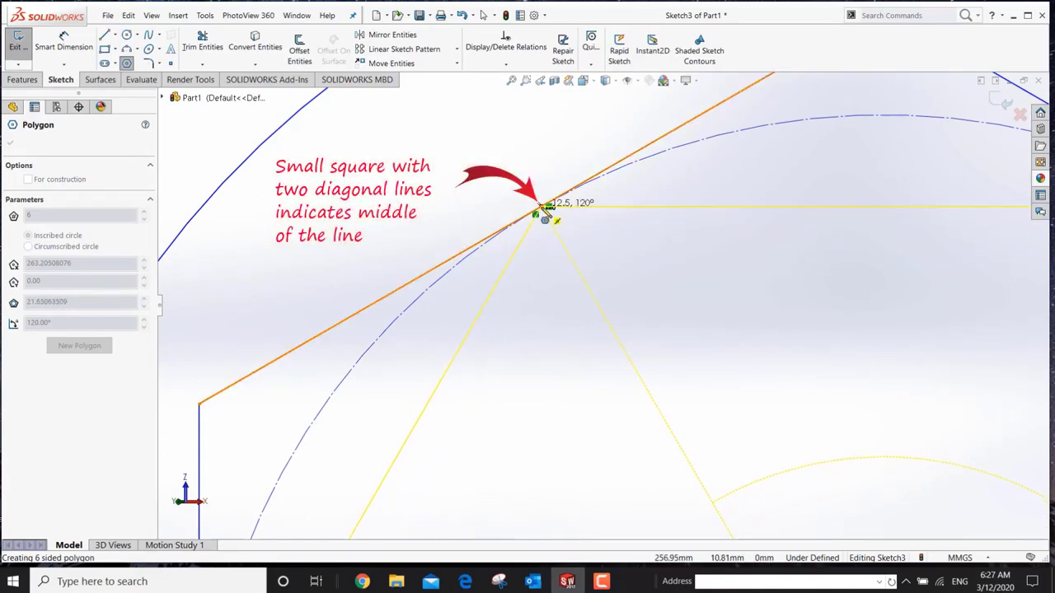
click(544, 210)
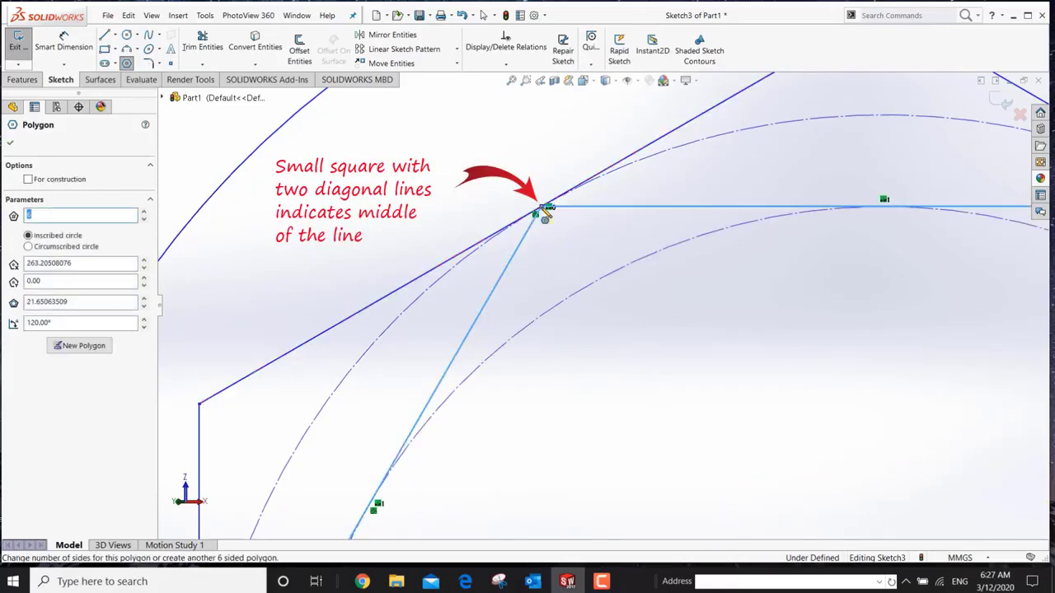
right_click(542, 207)
click(586, 218)
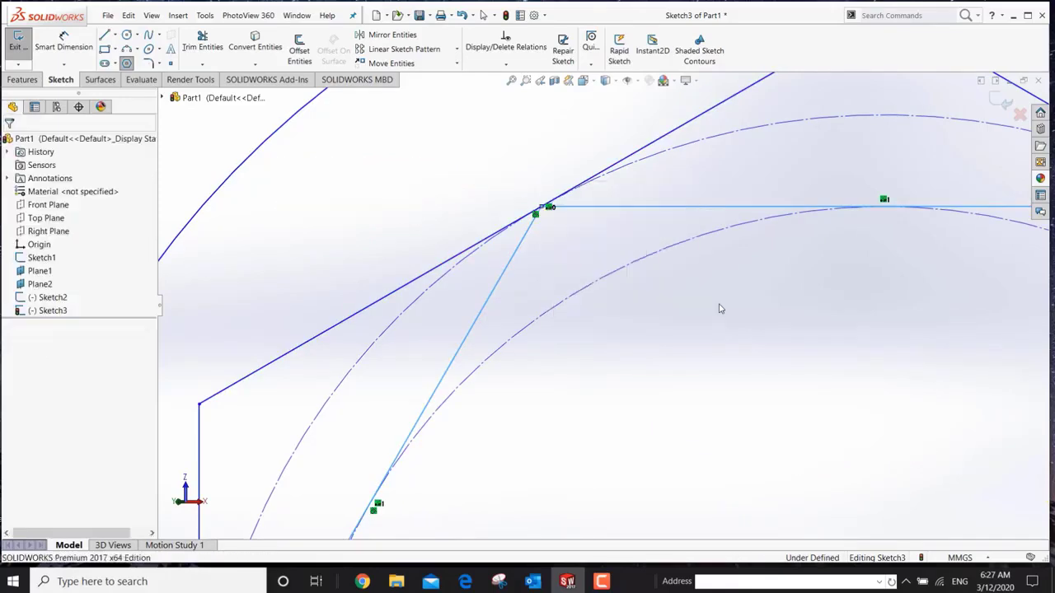
Make the inscribed construction circles of the two hexagons coradial.
scroll(618, 305, up, 5)
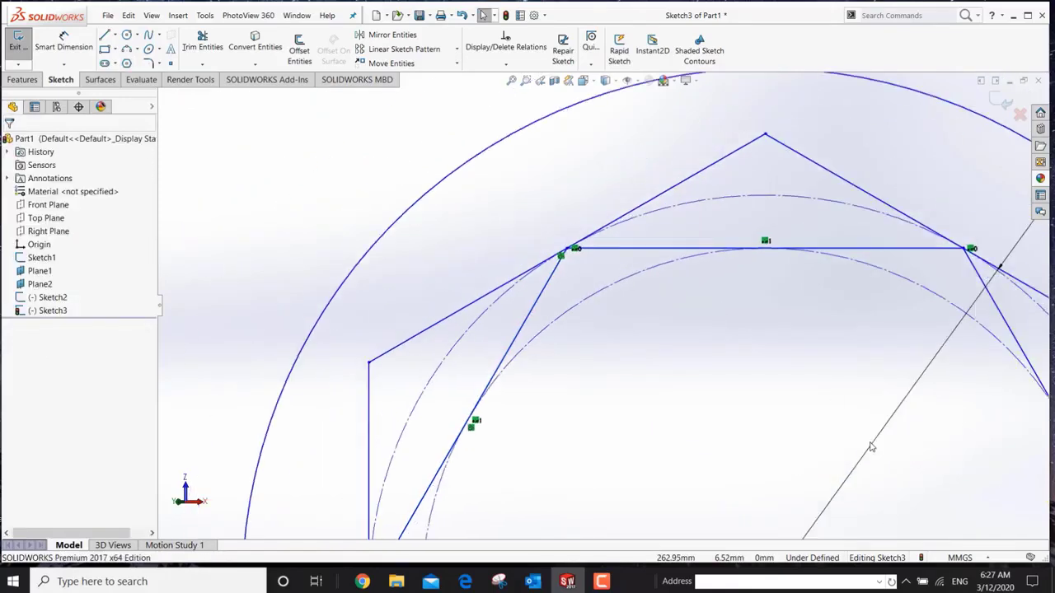
click(623, 297)
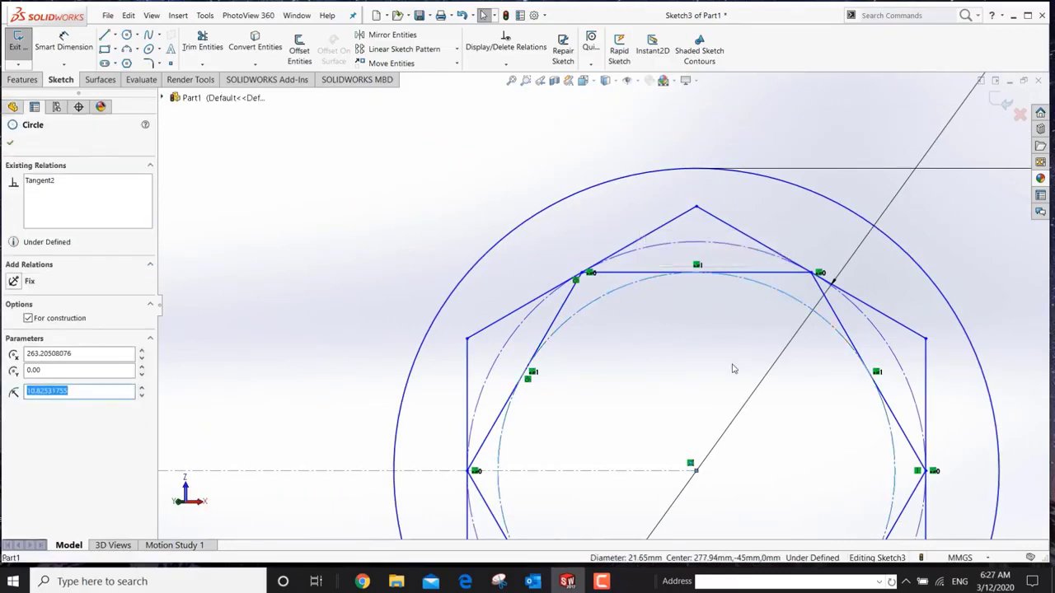
ctrl+click(675, 247)
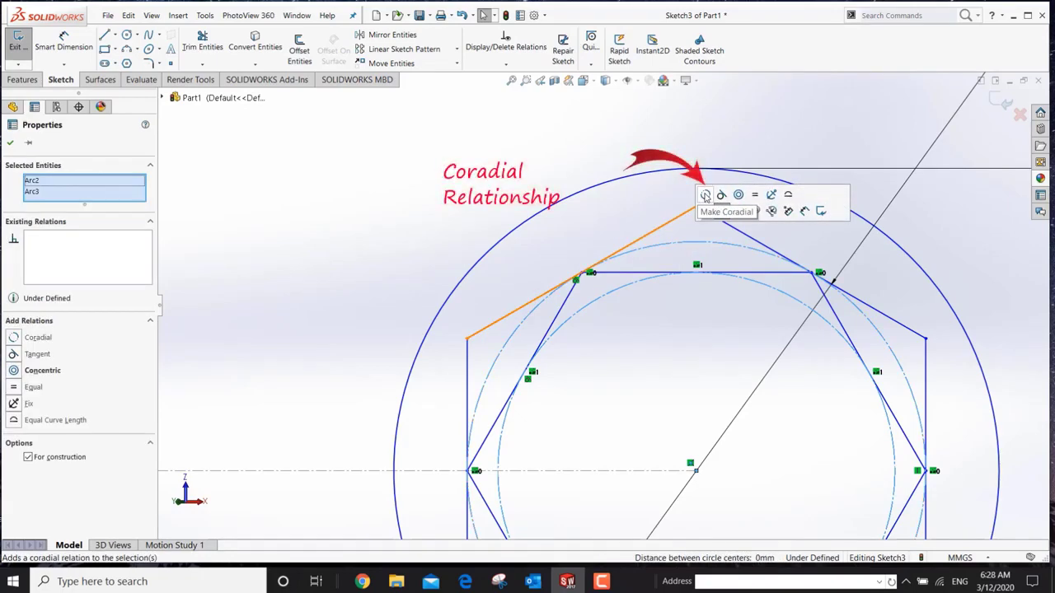
click(705, 196)
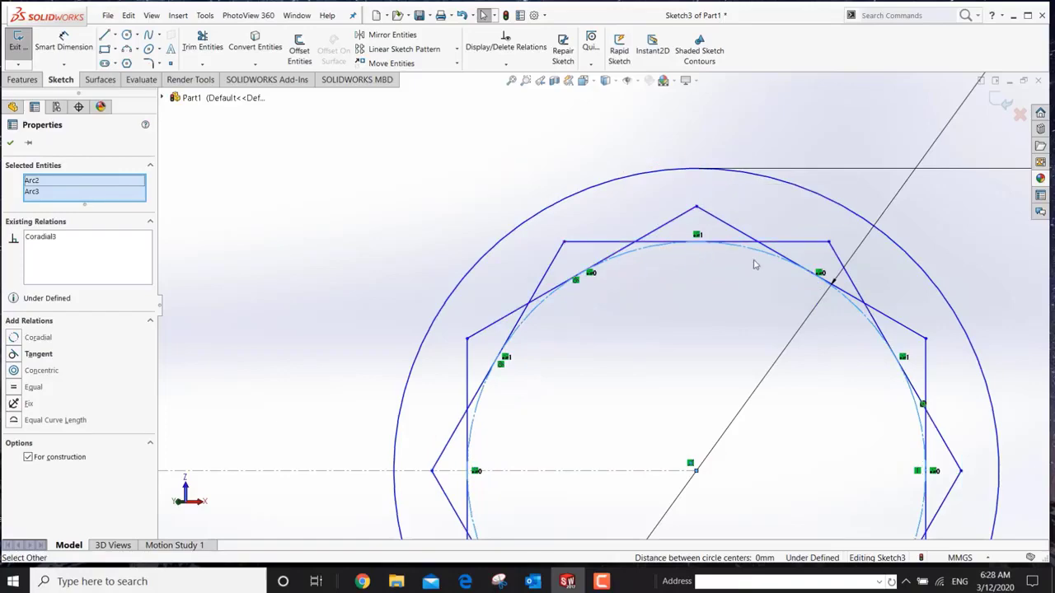
scroll(786, 401, up, 2)
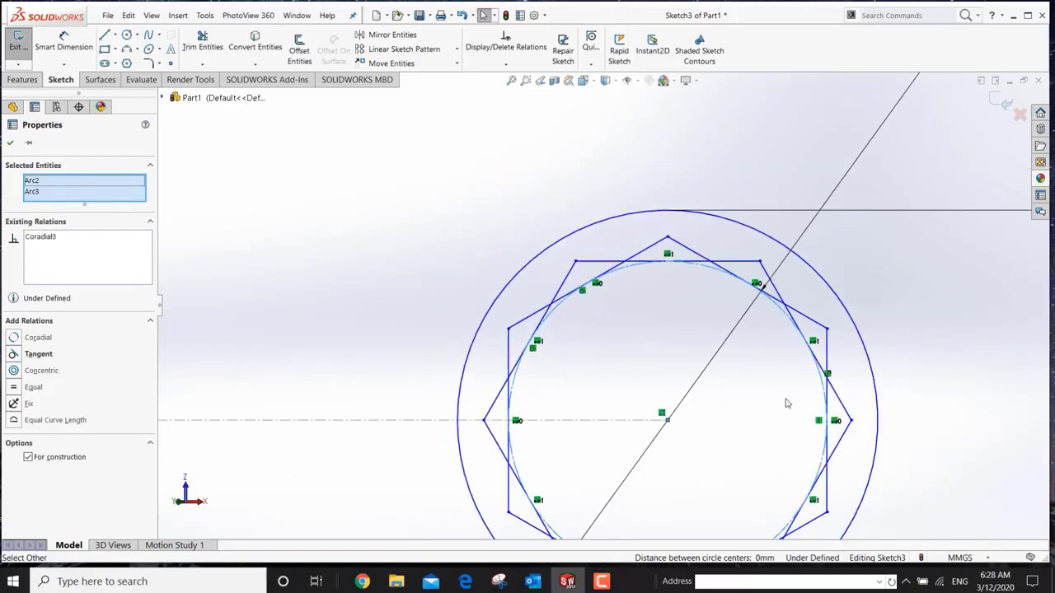
scroll(785, 402, down, 2)
scroll(784, 401, up, 3)
scroll(785, 401, down, 2)
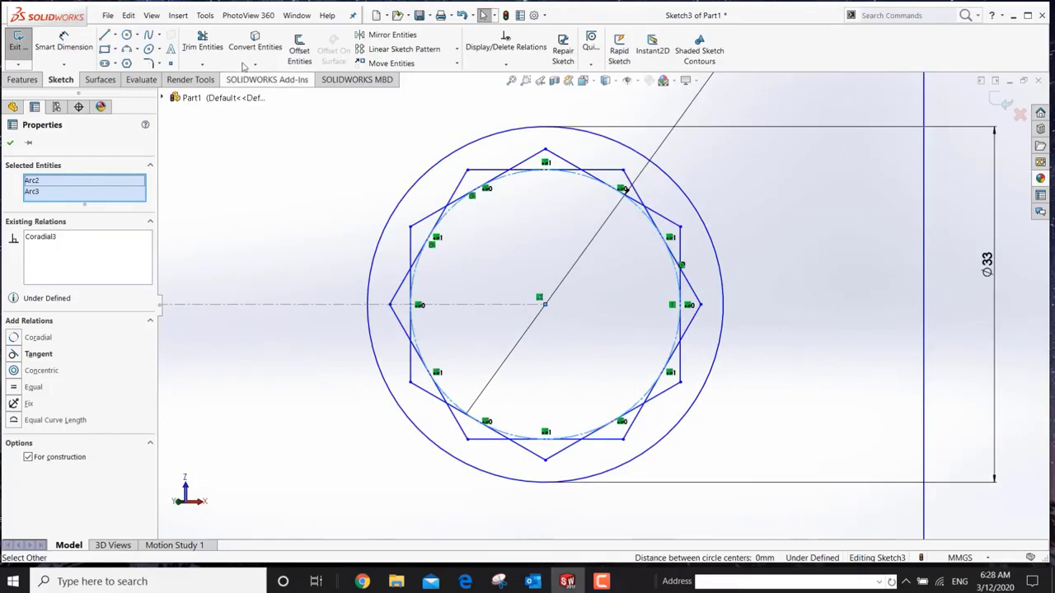
key(Escape)
Power trim the overlapping inner hexagon segments along the upper part and both sides of the star profile.
click(204, 47)
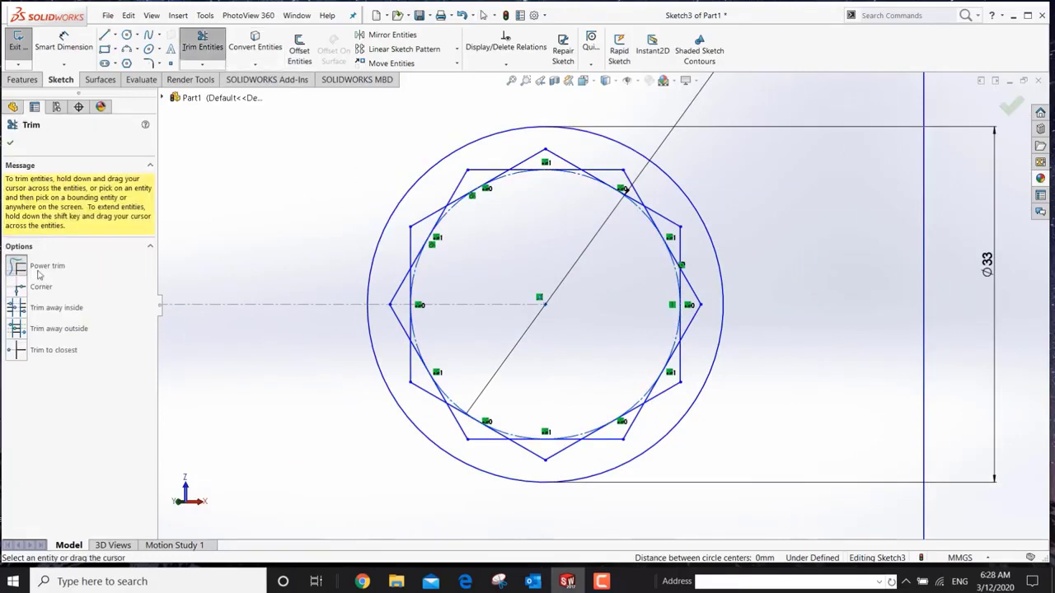
scroll(497, 211, down, 2)
mouse_move(464, 223)
mouse_down()
mouse_move(463, 204)
mouse_move(546, 193)
mouse_move(577, 165)
mouse_move(575, 179)
mouse_move(496, 177)
mouse_move(683, 185)
mouse_move(824, 281)
mouse_move(851, 407)
mouse_move(827, 437)
mouse_up()
scroll(700, 362, up, 3)
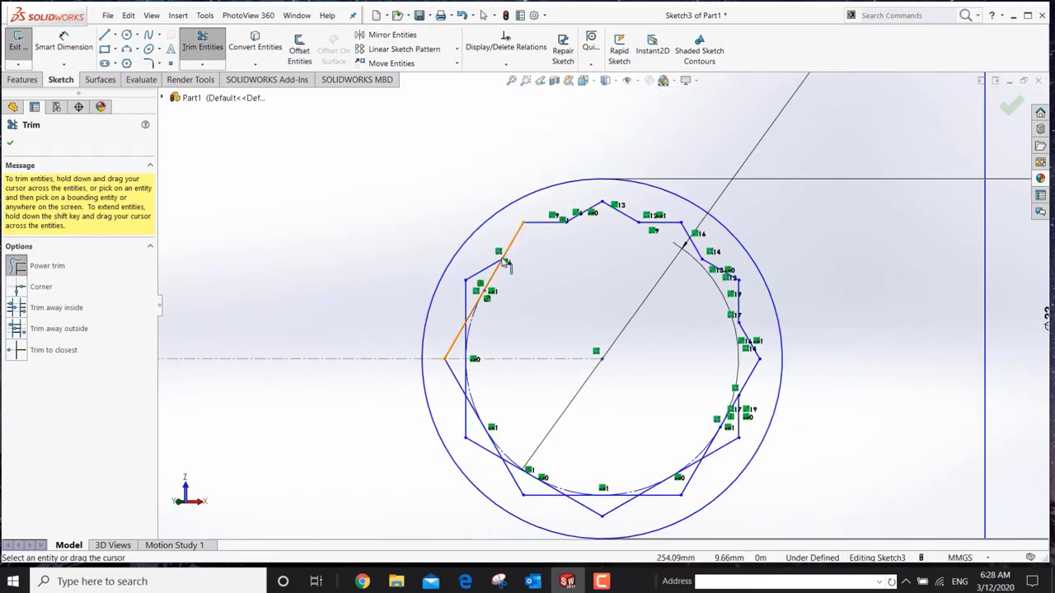
drag(508, 272, 481, 299)
scroll(507, 359, up, 2)
scroll(527, 354, down, 6)
drag(509, 264, 523, 376)
scroll(521, 377, up, 5)
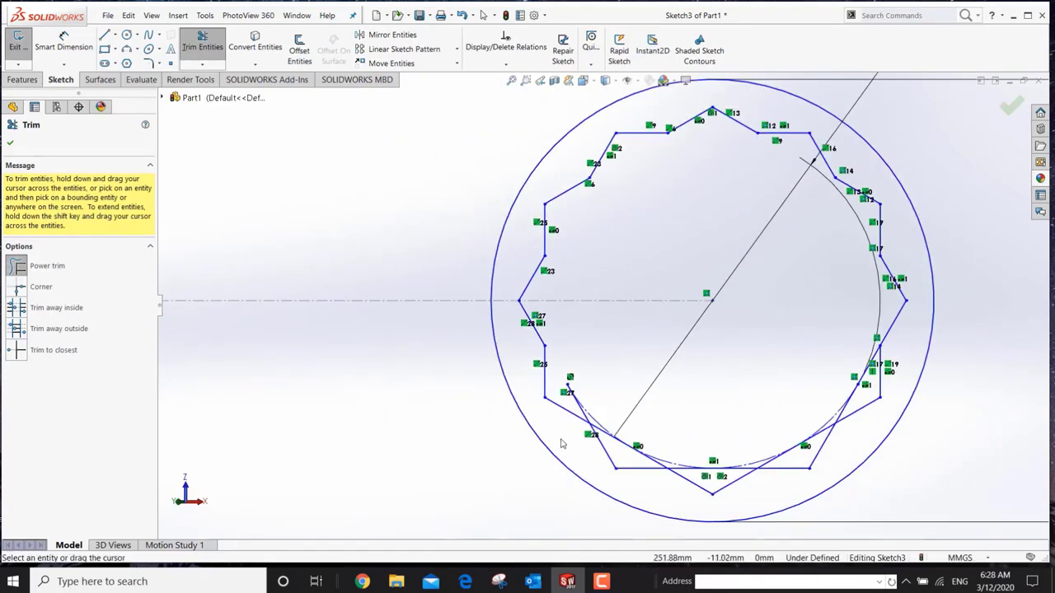
Trim the remaining inner segments and construction circle along the bottom, leaving only the closed 12-point outline.
mouse_move(577, 400)
mouse_down()
mouse_move(631, 454)
mouse_move(709, 470)
mouse_move(806, 449)
mouse_move(861, 395)
mouse_up()
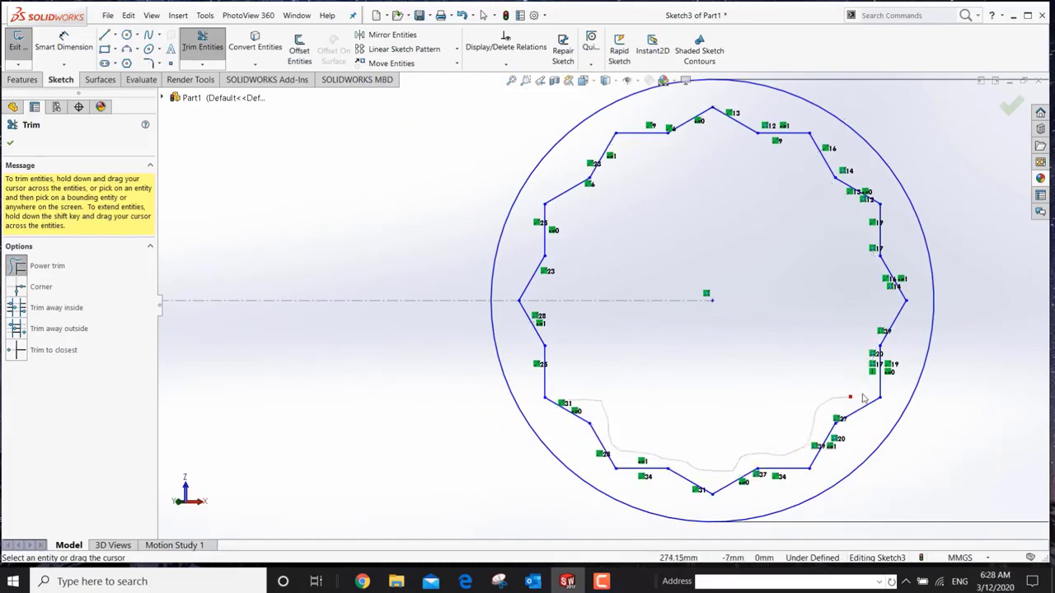
scroll(689, 278, up, 5)
scroll(198, 278, up, 2)
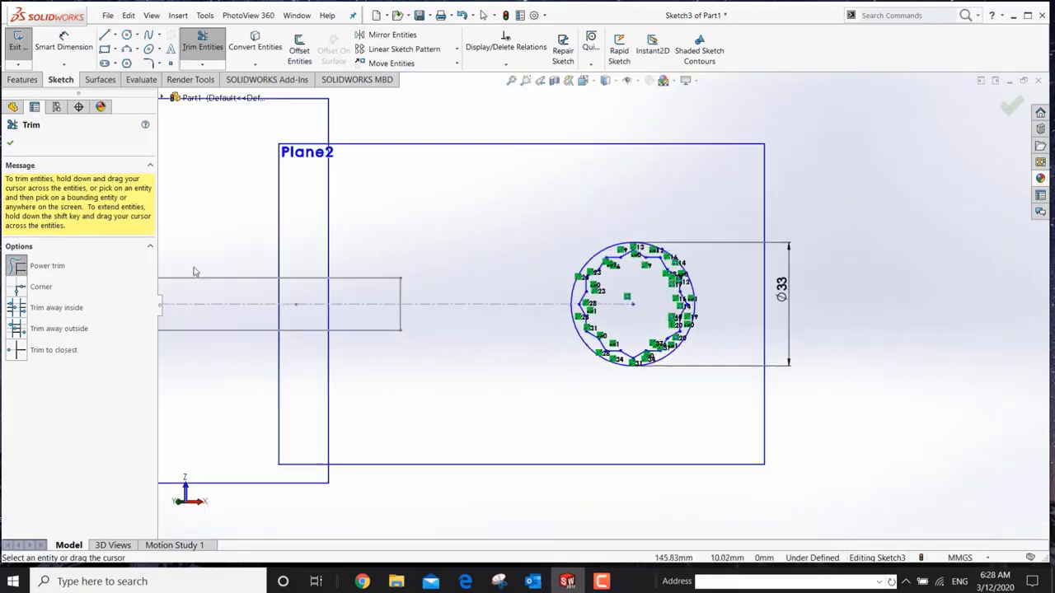
click(11, 144)
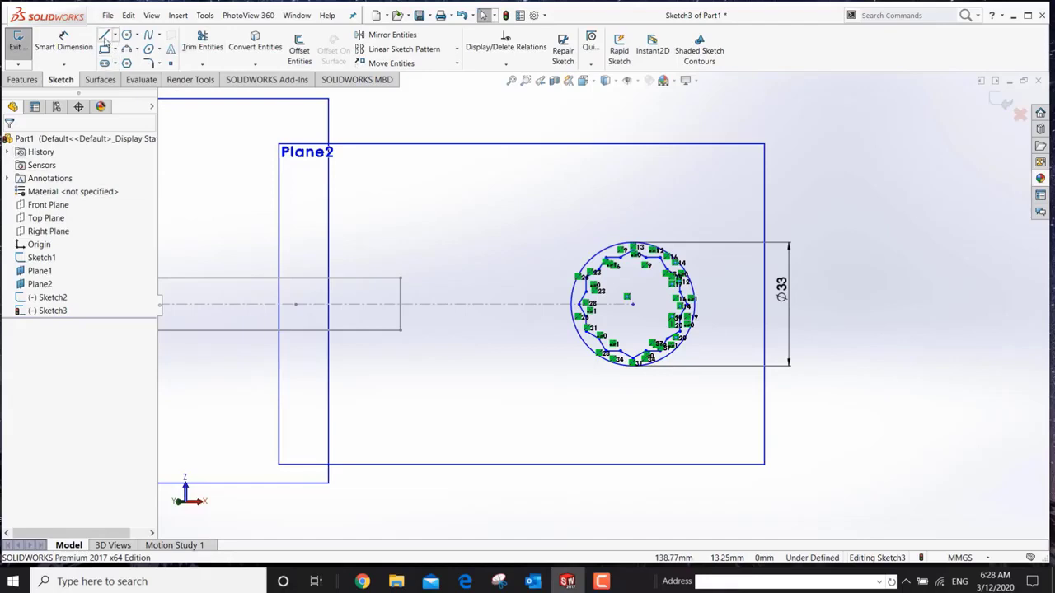
Sketch a horizontal line about 120 mm long from the handle's upper edge to the ring circle, and end the chain.
click(106, 36)
scroll(247, 305, up, 2)
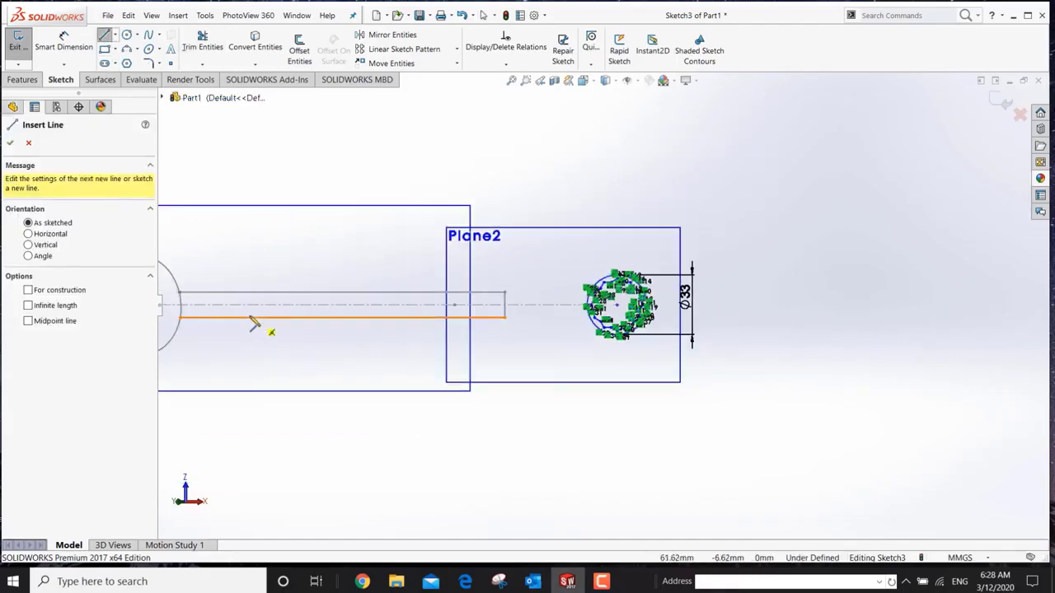
click(341, 293)
scroll(544, 297, down, 5)
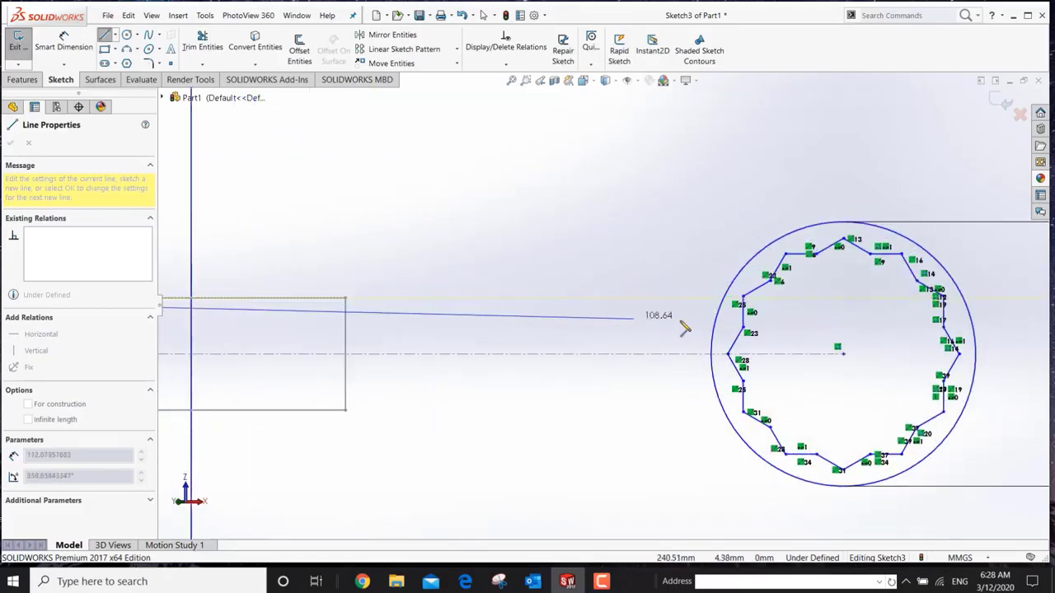
click(723, 298)
right_click(725, 300)
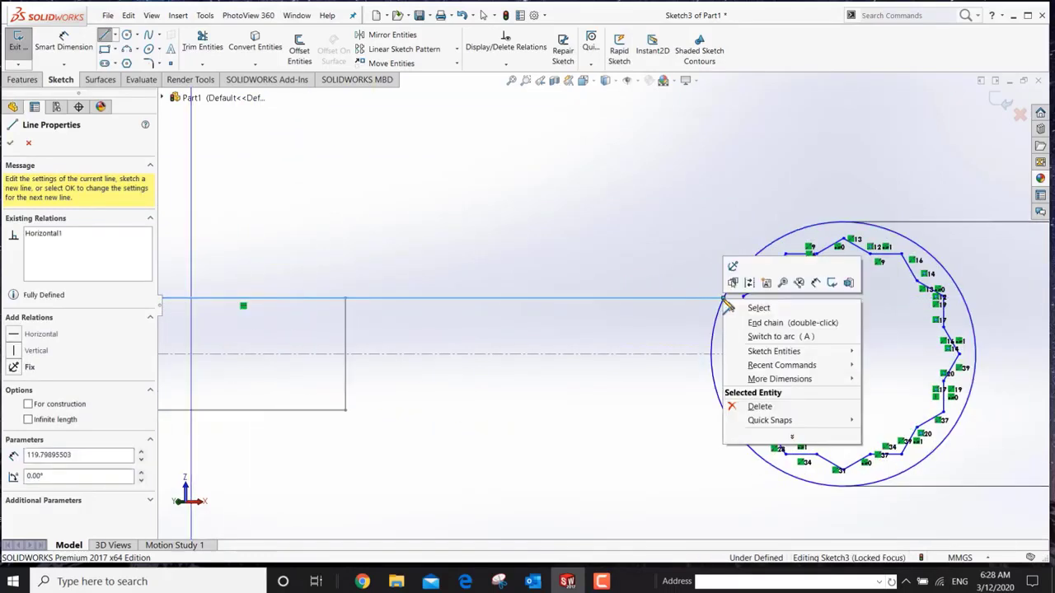
click(760, 323)
Sketch a second horizontal line about 120 mm long along the handle's lower edge, ending coincident on the ring circle.
scroll(321, 370, up, 2)
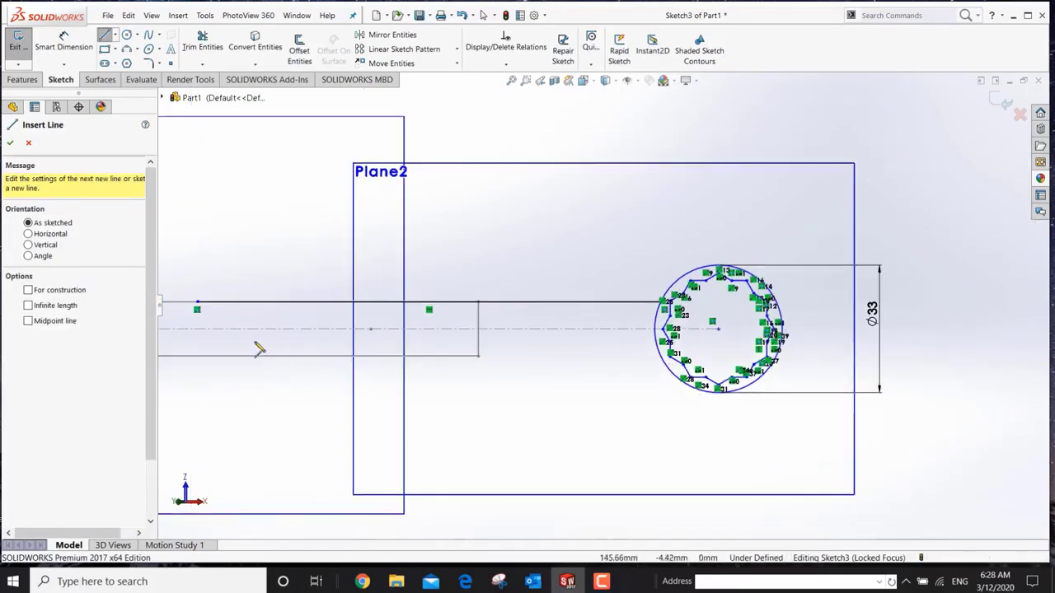
click(198, 357)
scroll(647, 366, up, 3)
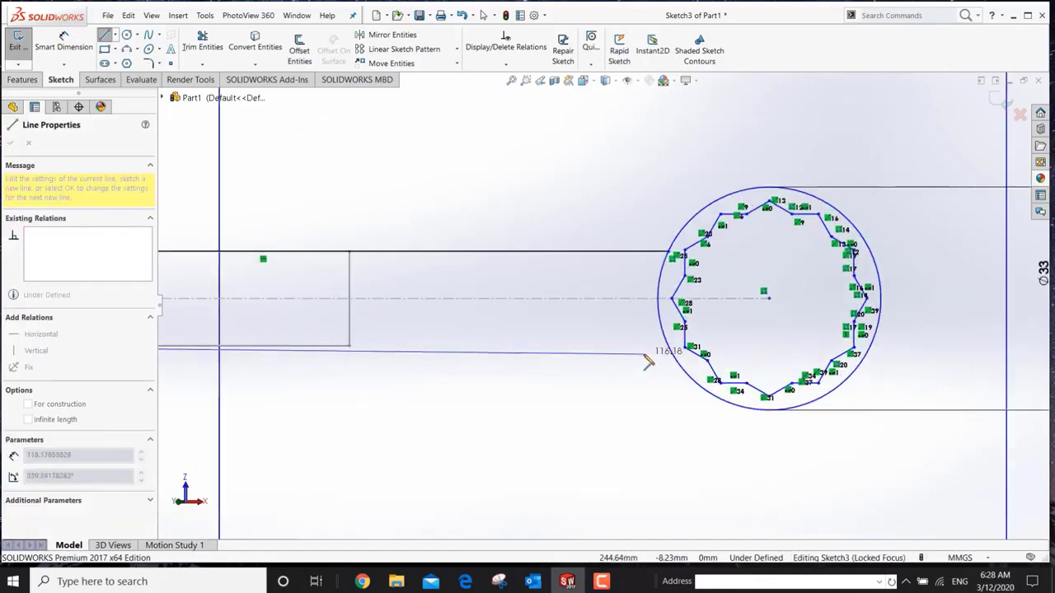
scroll(647, 362, up, 2)
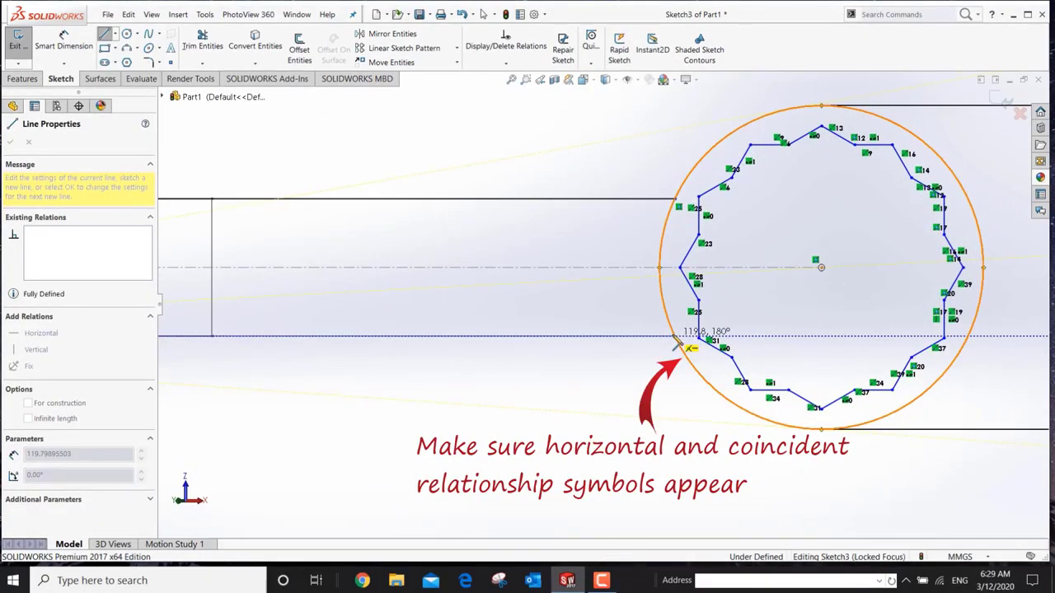
click(676, 342)
right_click(676, 342)
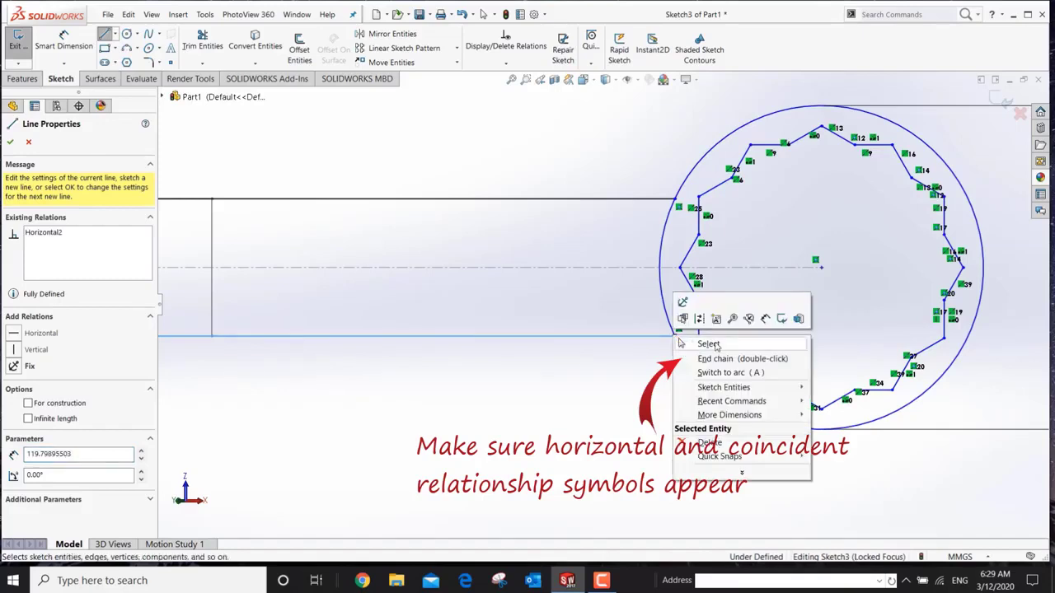
click(707, 357)
key(Escape)
Close the open end of the ring's handle profile with a 14 mm vertical line joining the two horizontal lines.
scroll(495, 371, down, 4)
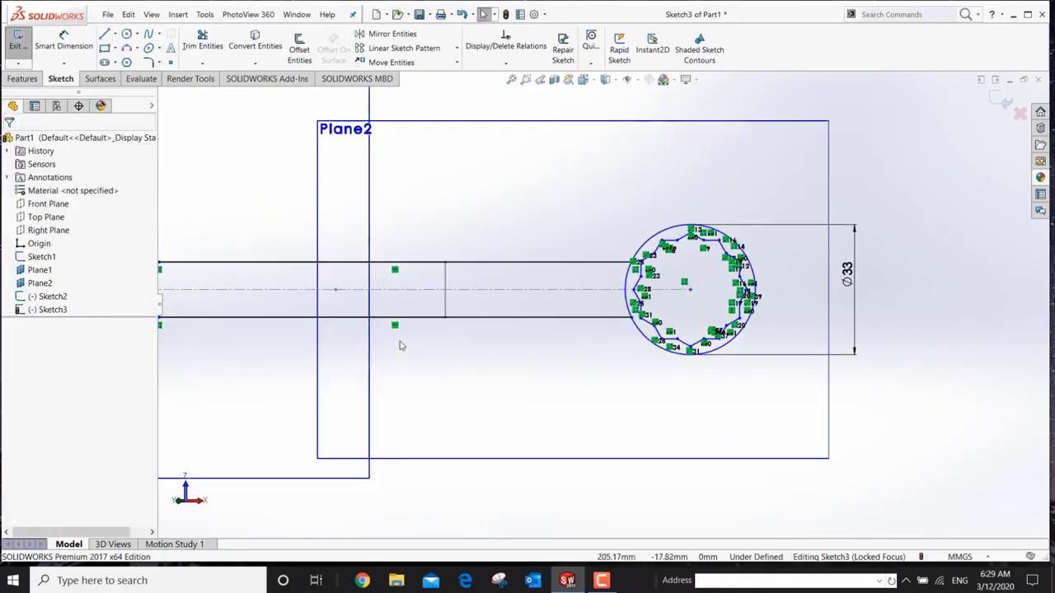
scroll(260, 386, up, 2)
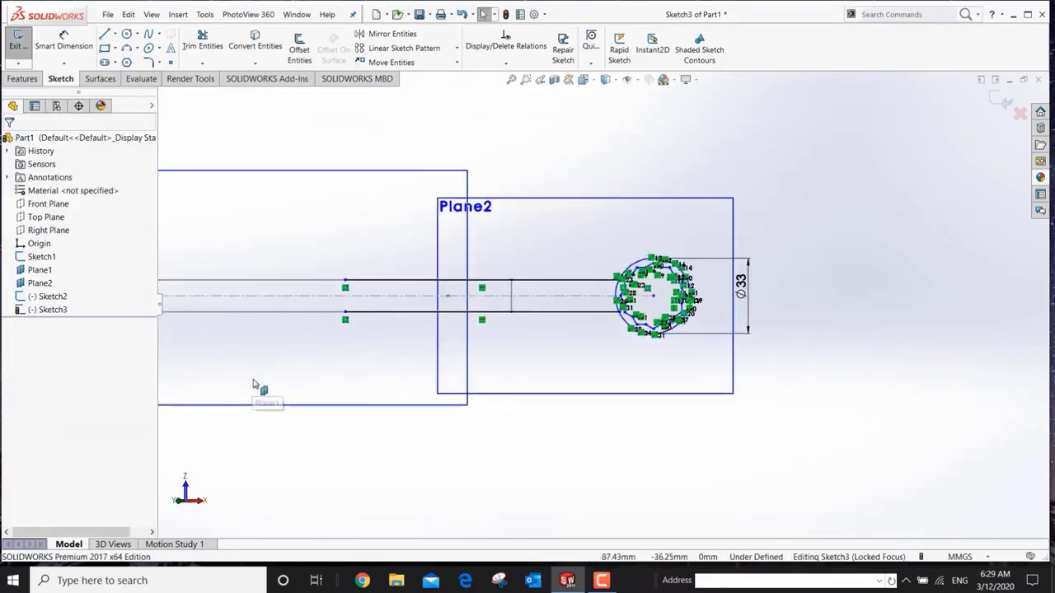
scroll(376, 335, down, 4)
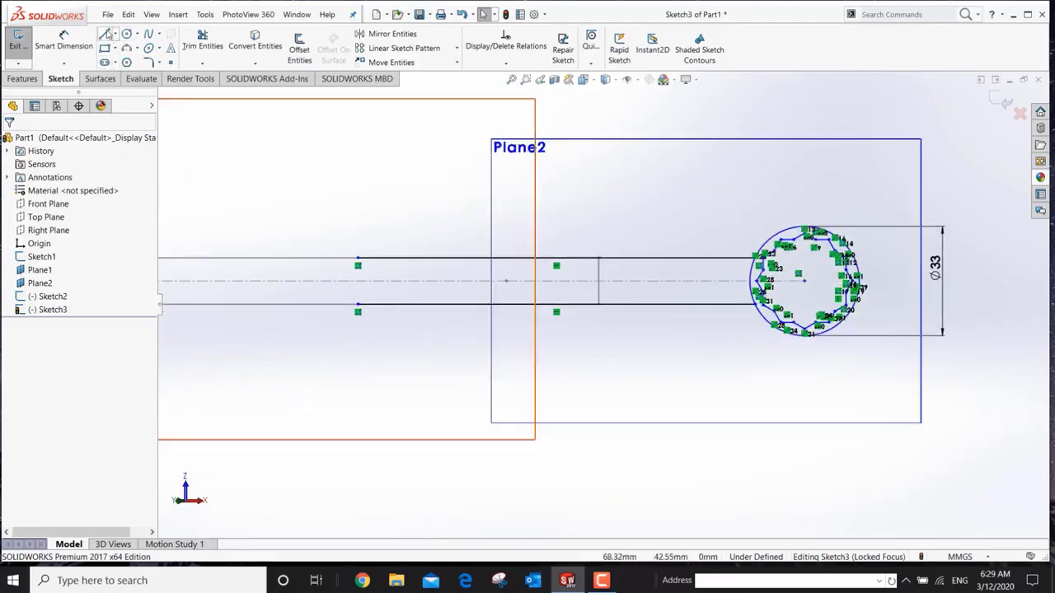
click(108, 34)
click(358, 311)
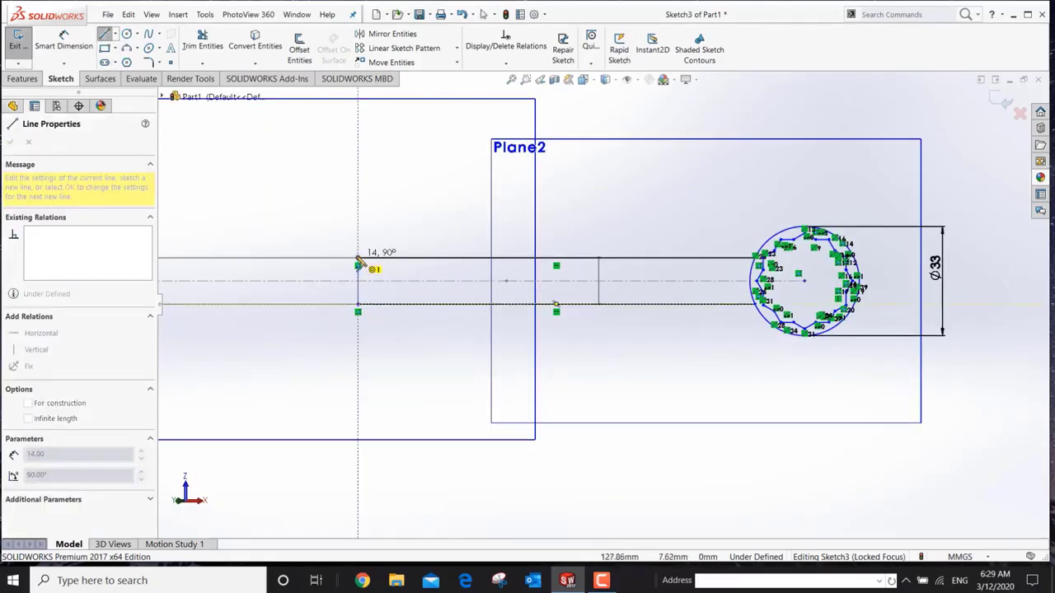
click(357, 260)
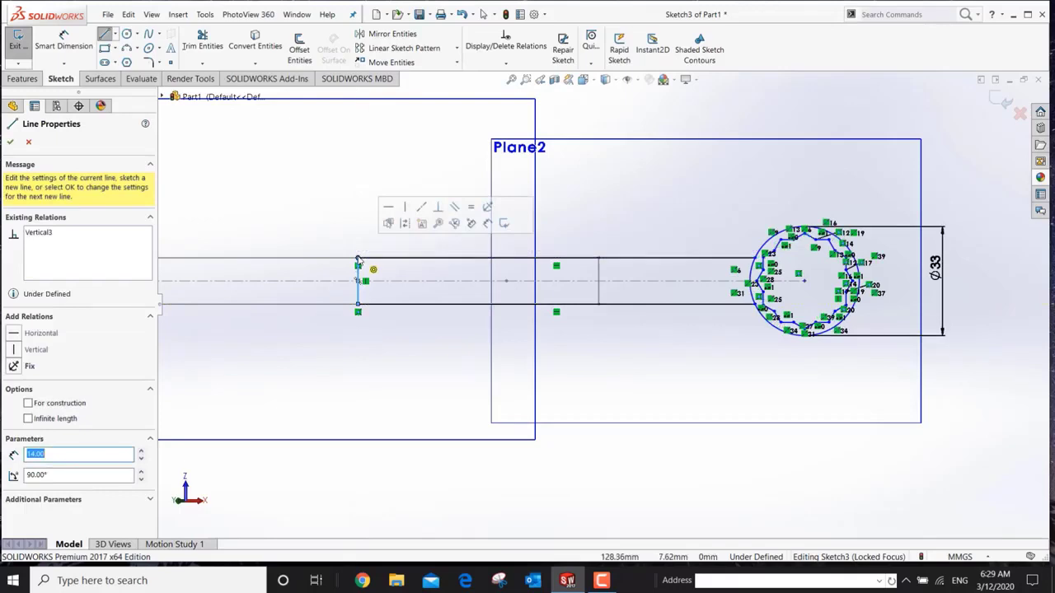
right_click(357, 260)
click(409, 265)
Exit the ring-end sketch on Plane2.
scroll(463, 340, up, 2)
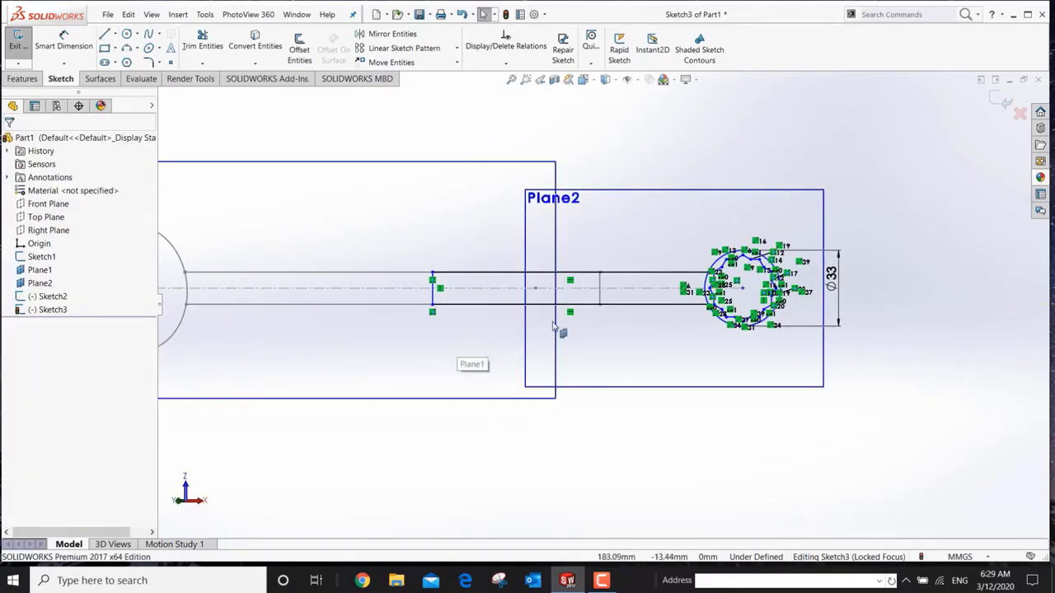
scroll(471, 325, down, 1)
scroll(438, 318, up, 3)
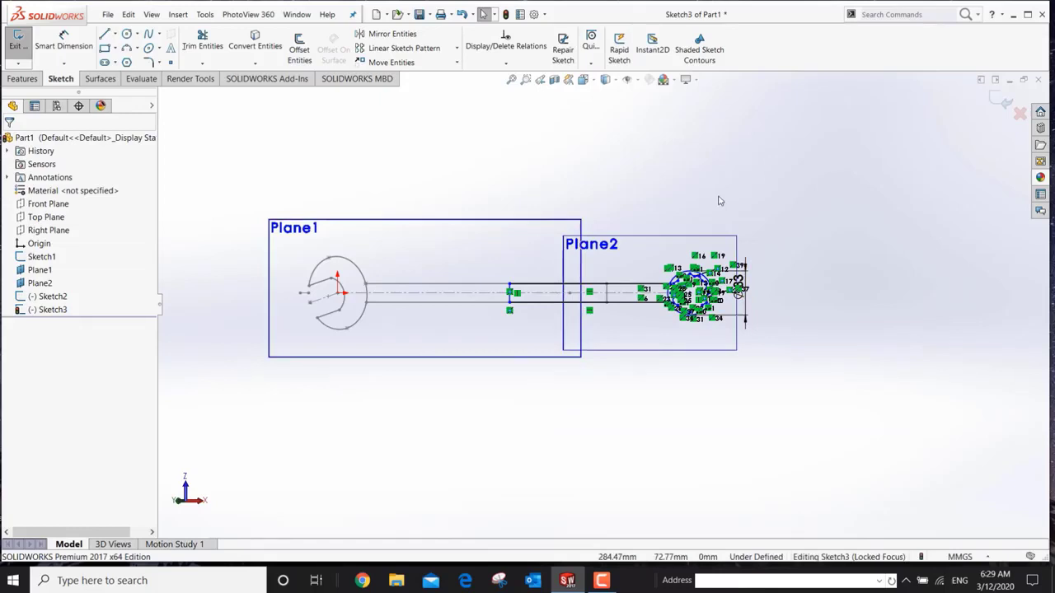
click(1004, 103)
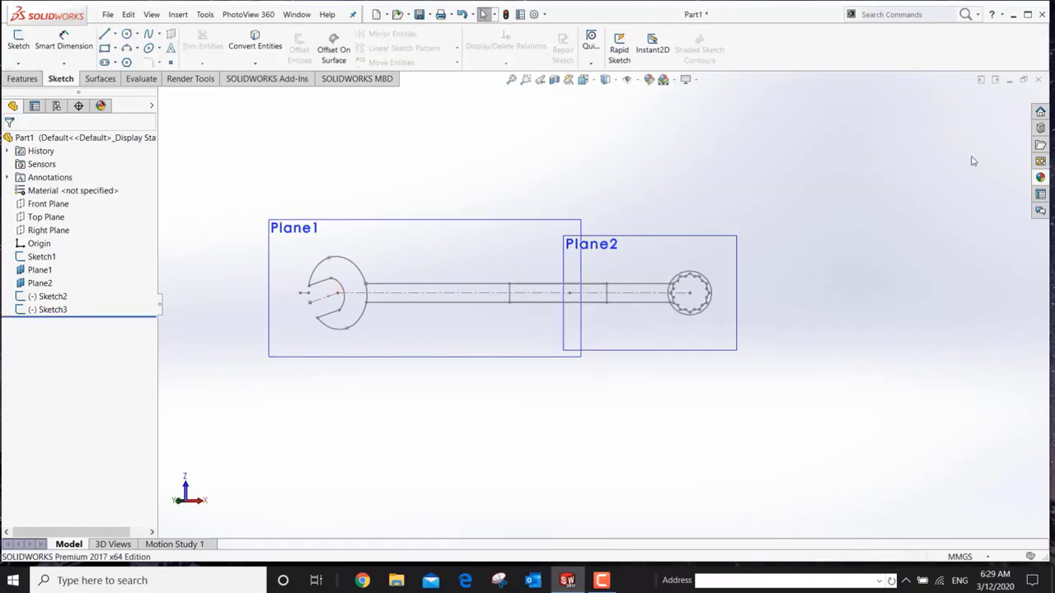
Extrude the open-end head region of Sketch2 by 10 mm with the Mid Plane end condition.
click(48, 296)
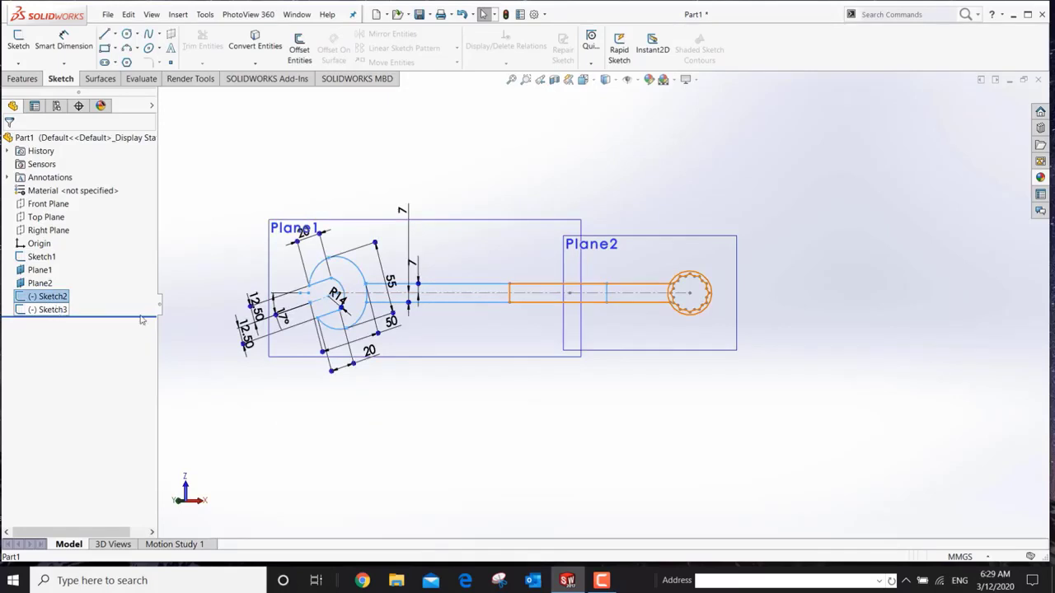
click(49, 309)
click(49, 298)
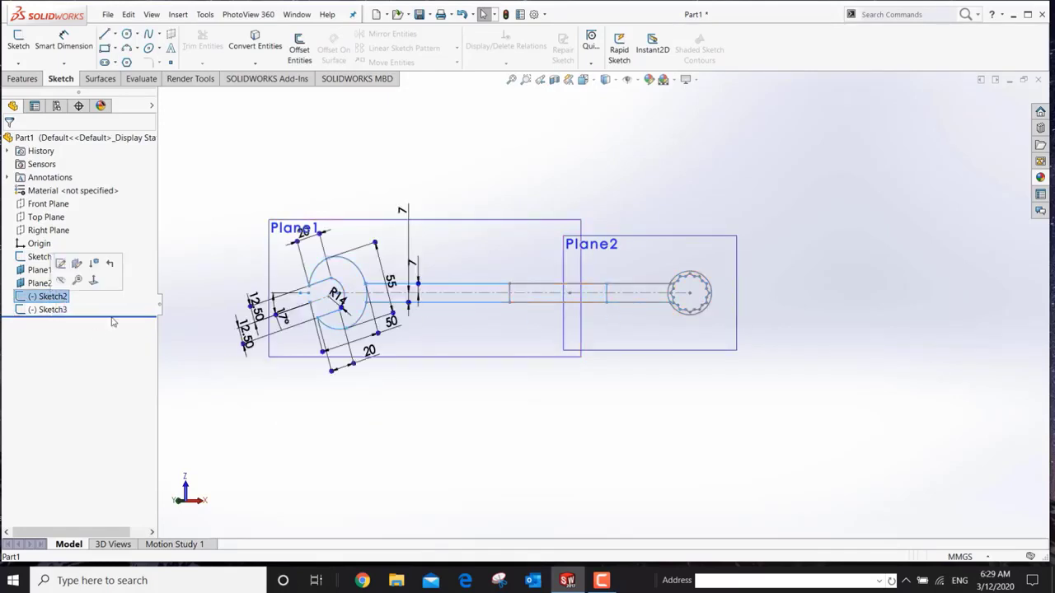
click(22, 78)
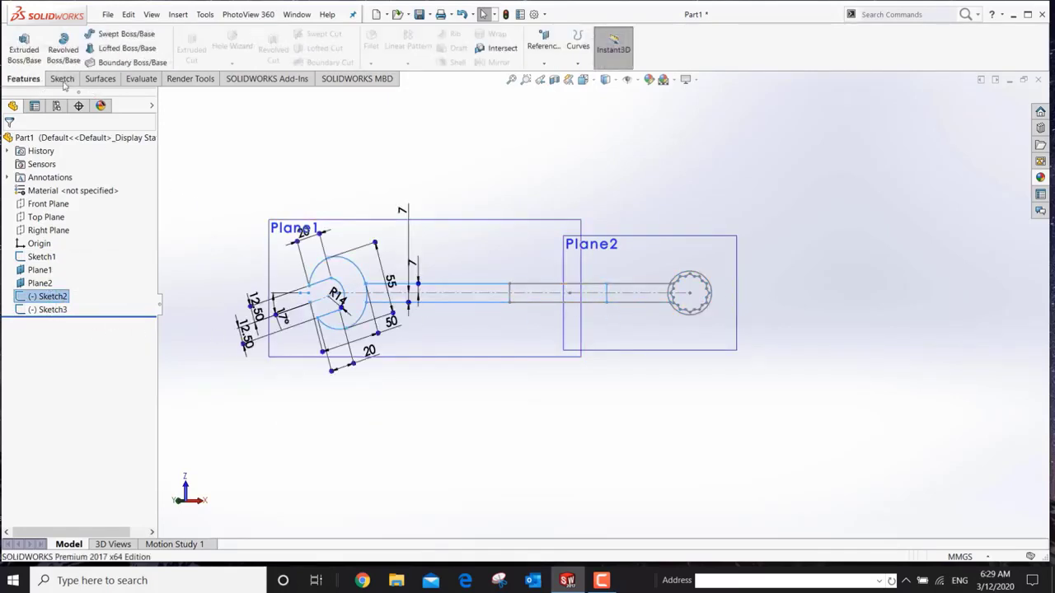
click(27, 58)
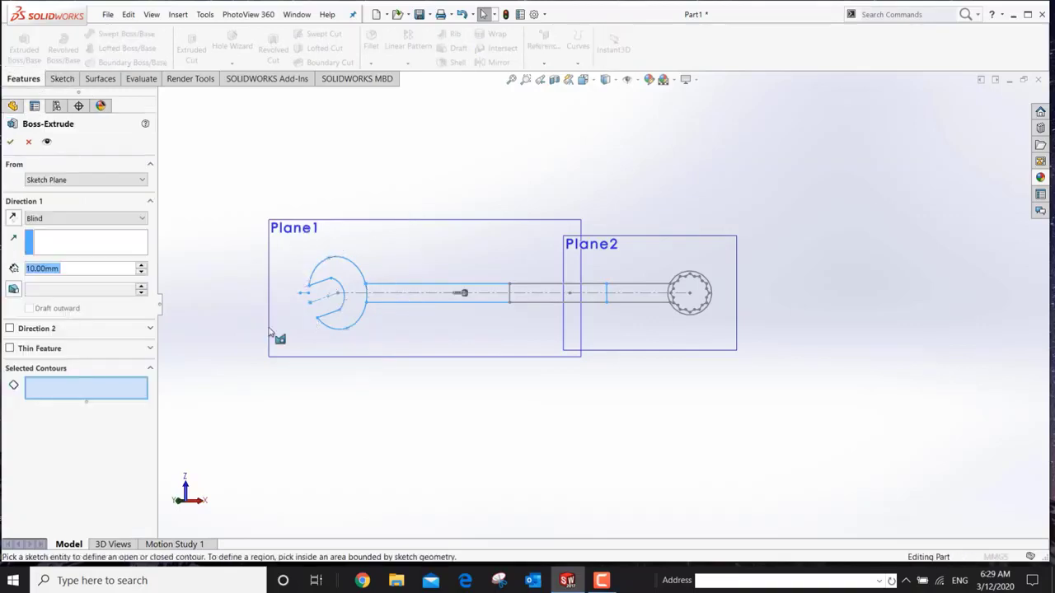
click(355, 292)
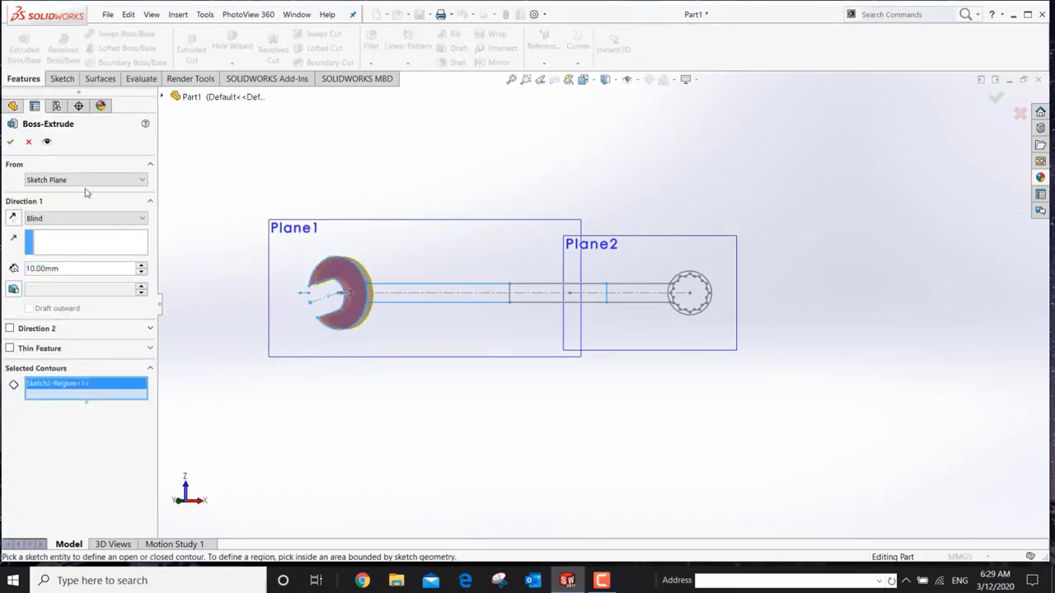
click(143, 219)
click(74, 275)
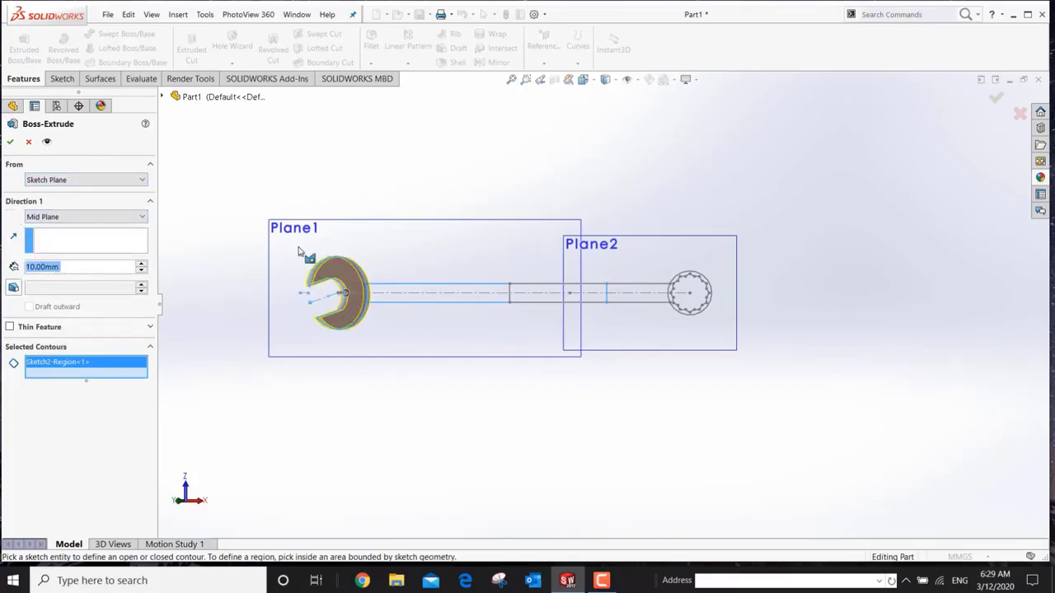
click(11, 142)
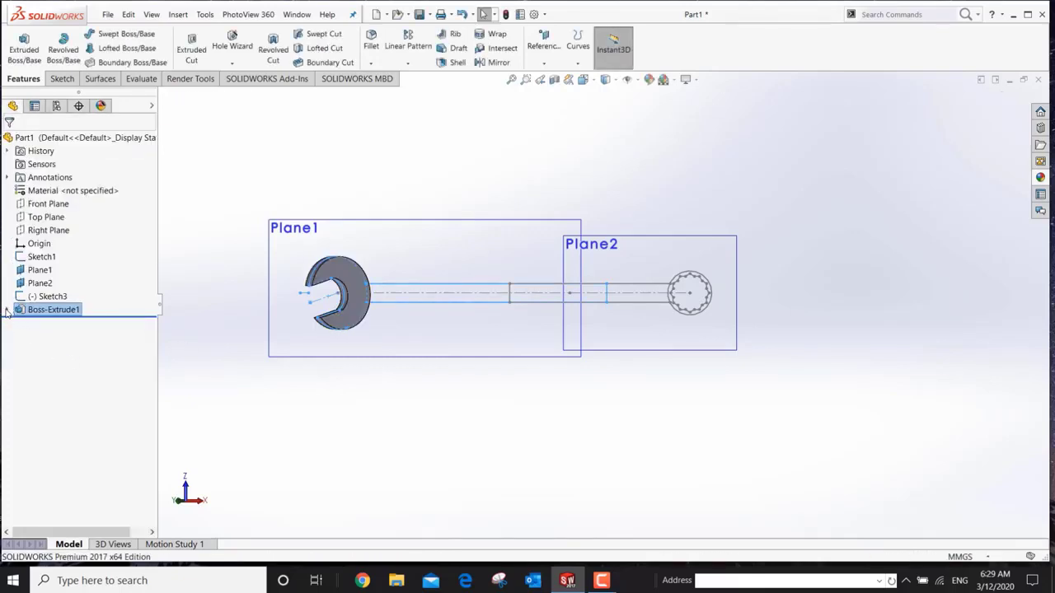
Extrude the handle region of Sketch2 by 7 mm using Mid Plane, merged with the open-end head.
click(6, 310)
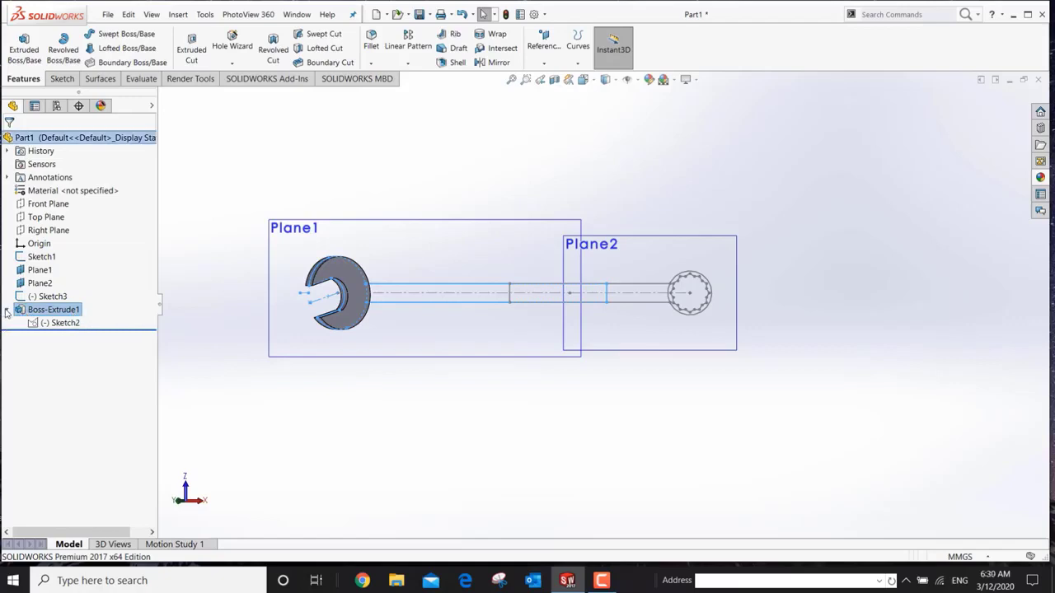
click(65, 323)
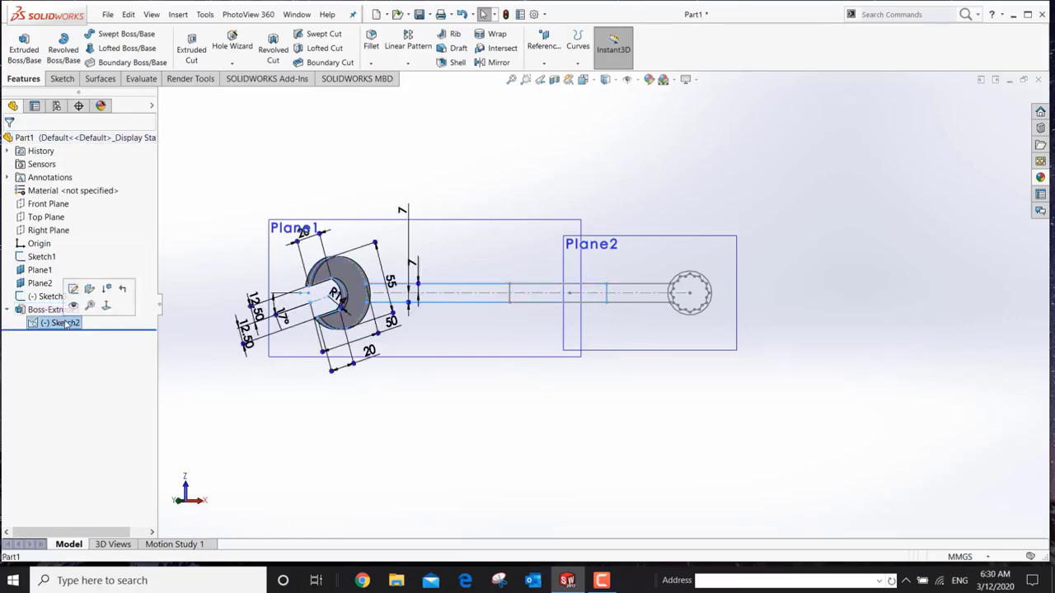
click(24, 54)
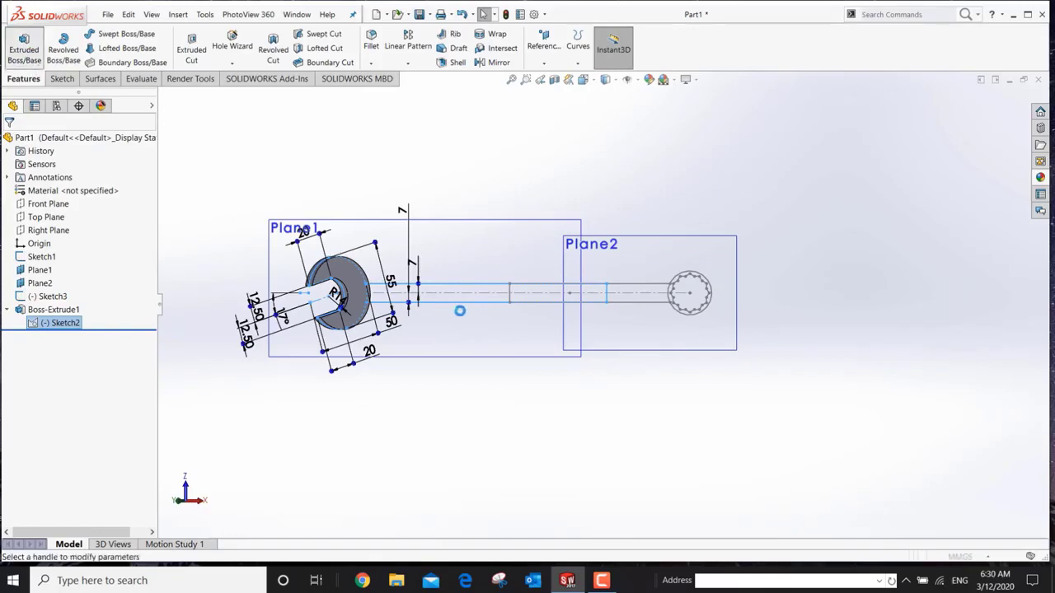
scroll(412, 305, down, 5)
click(362, 249)
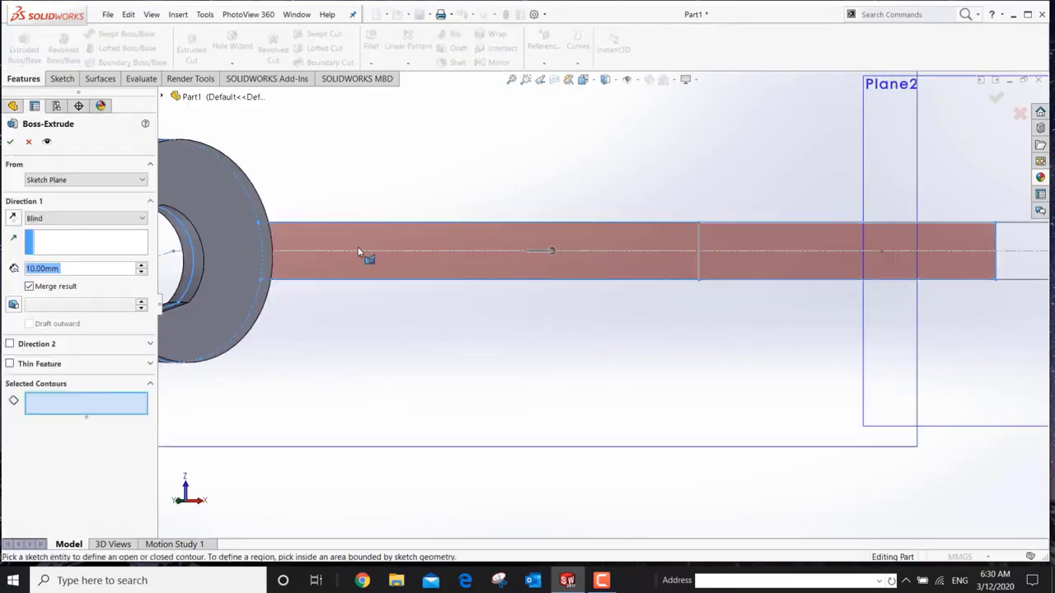
click(143, 219)
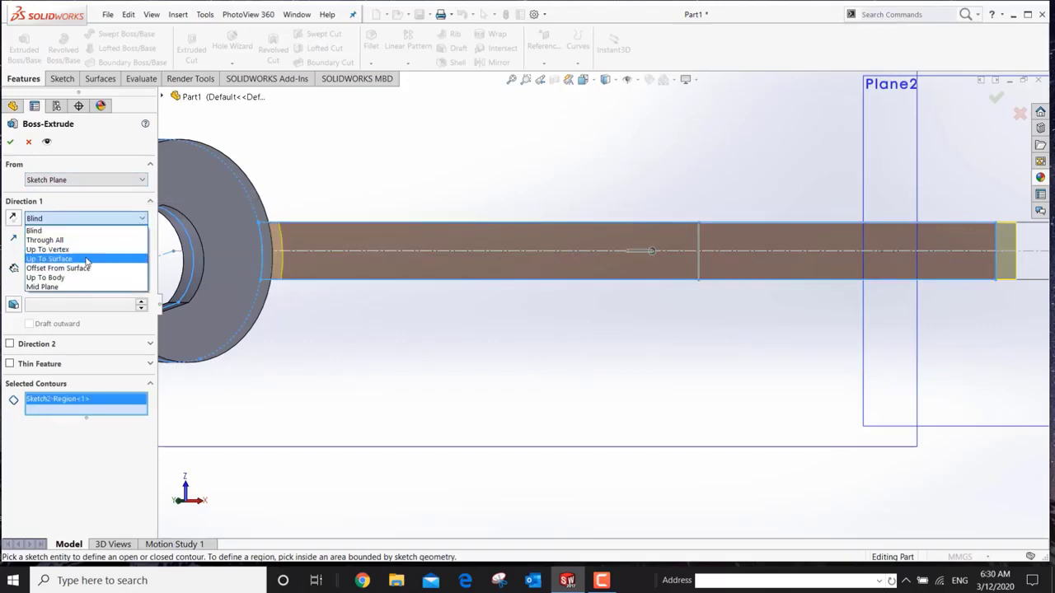
click(78, 286)
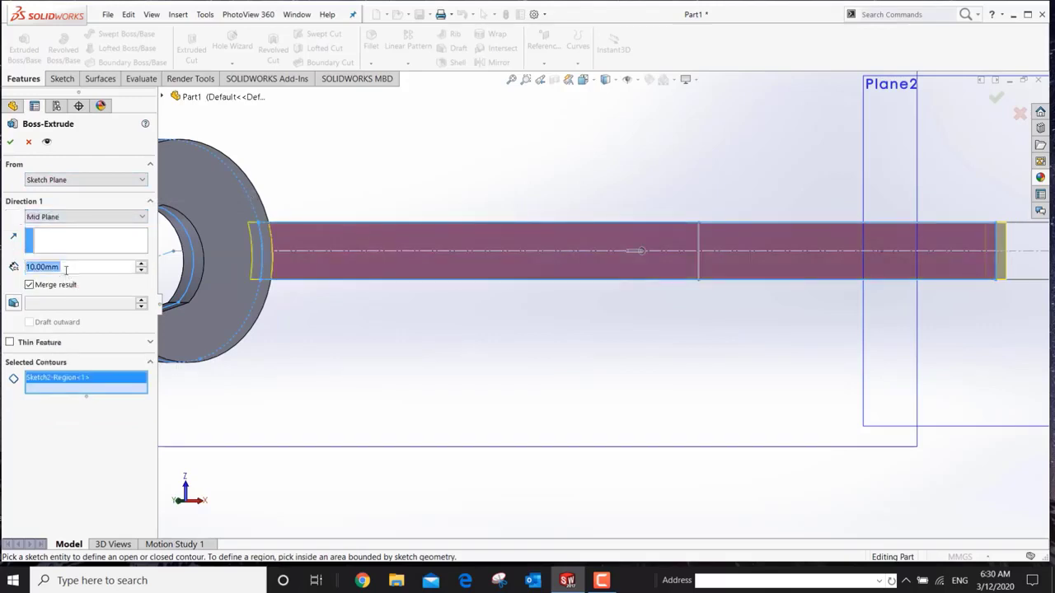
drag(58, 267, 40, 267)
text(7)
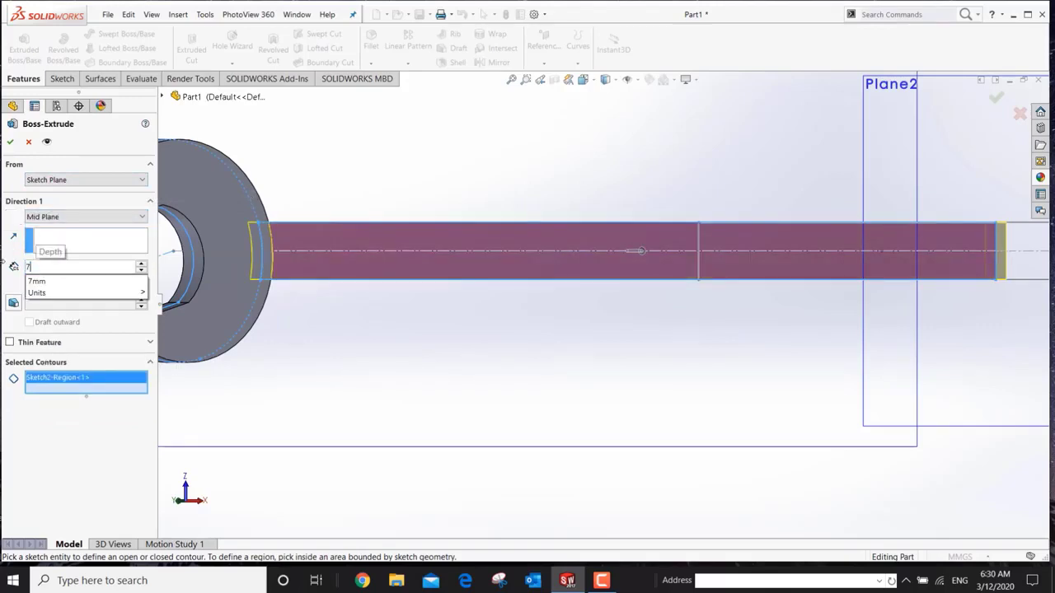
key(Return)
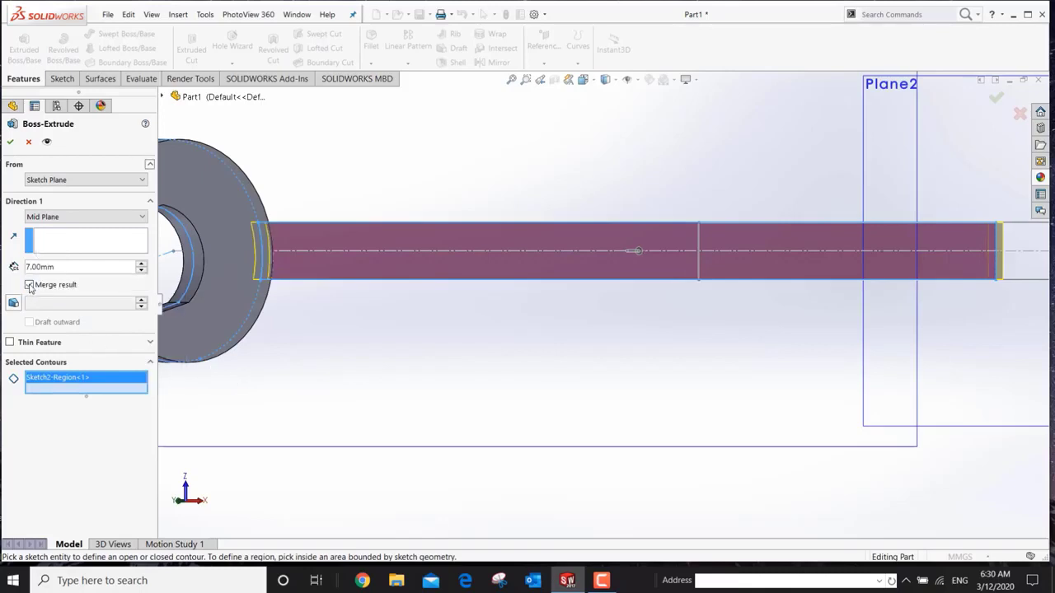
click(9, 142)
Extrude the 12-point ring region of Sketch3 by 10 mm with the Mid Plane end condition.
scroll(485, 308, up, 3)
scroll(527, 330, down, 1)
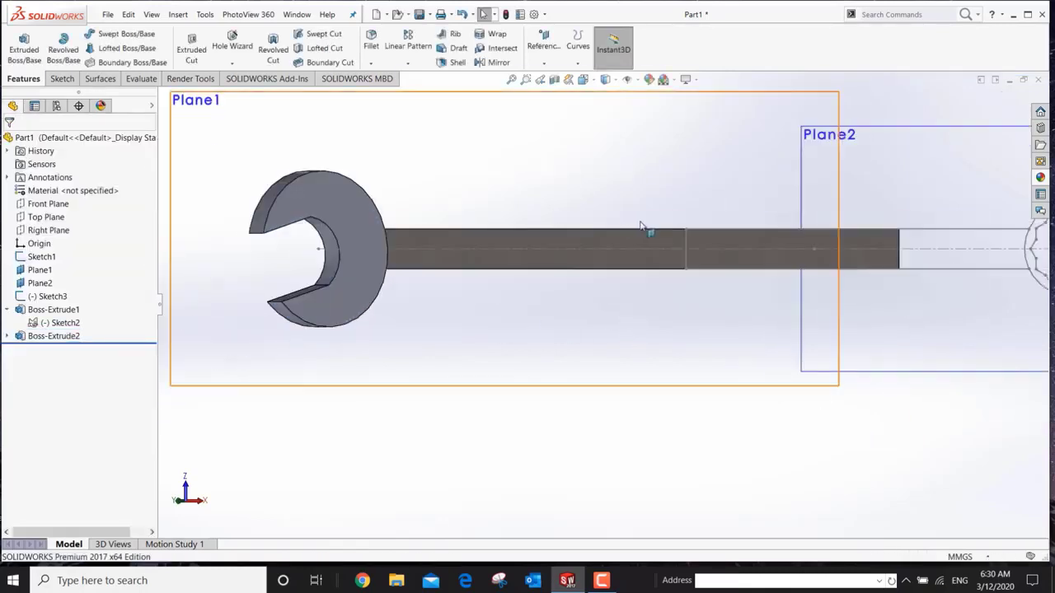
scroll(641, 231, up, 2)
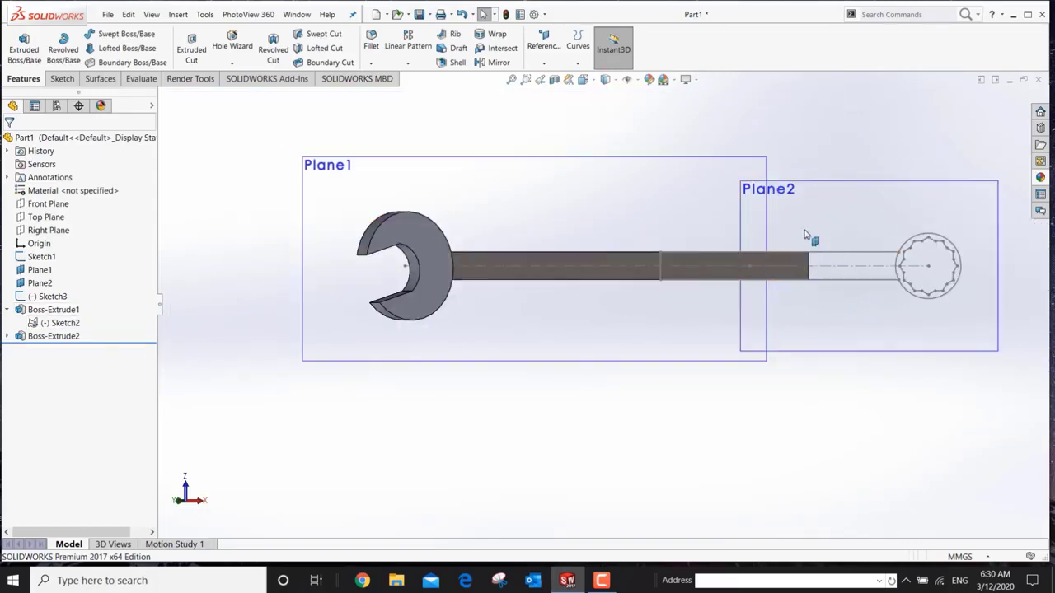
click(51, 296)
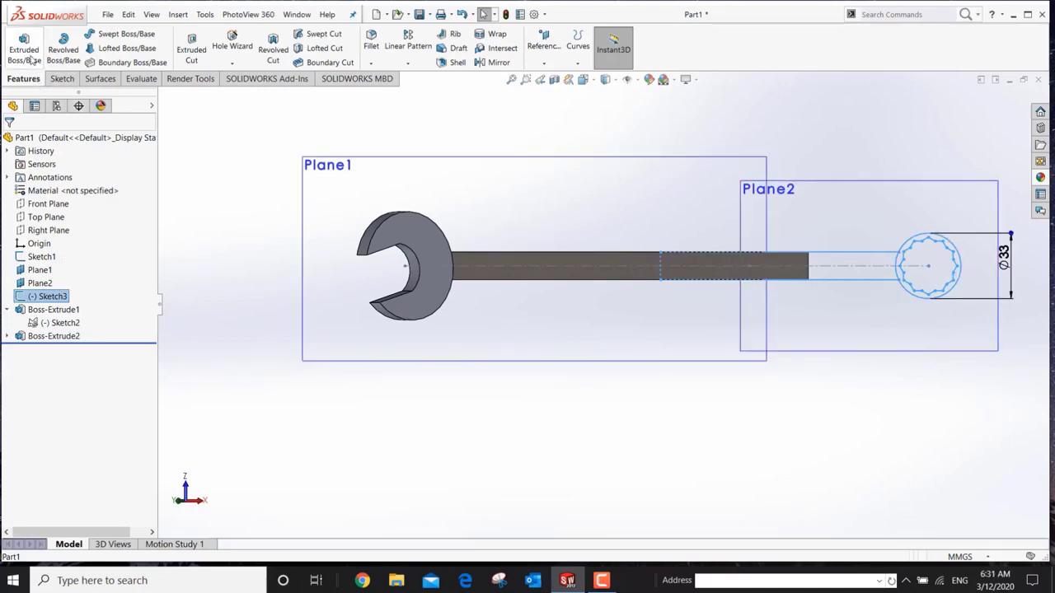
click(29, 59)
scroll(947, 282, down, 5)
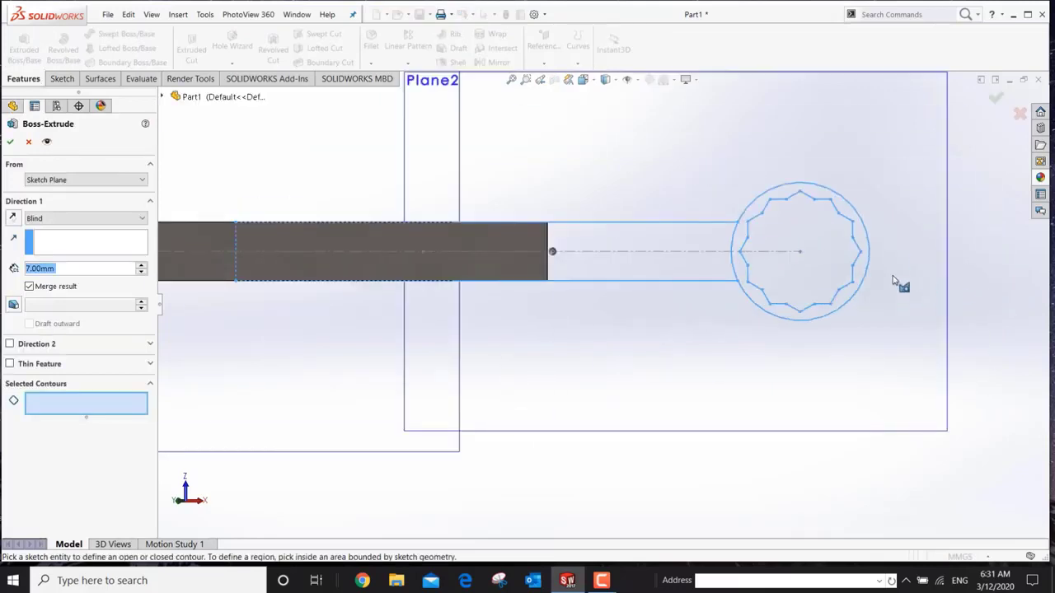
scroll(866, 288, down, 5)
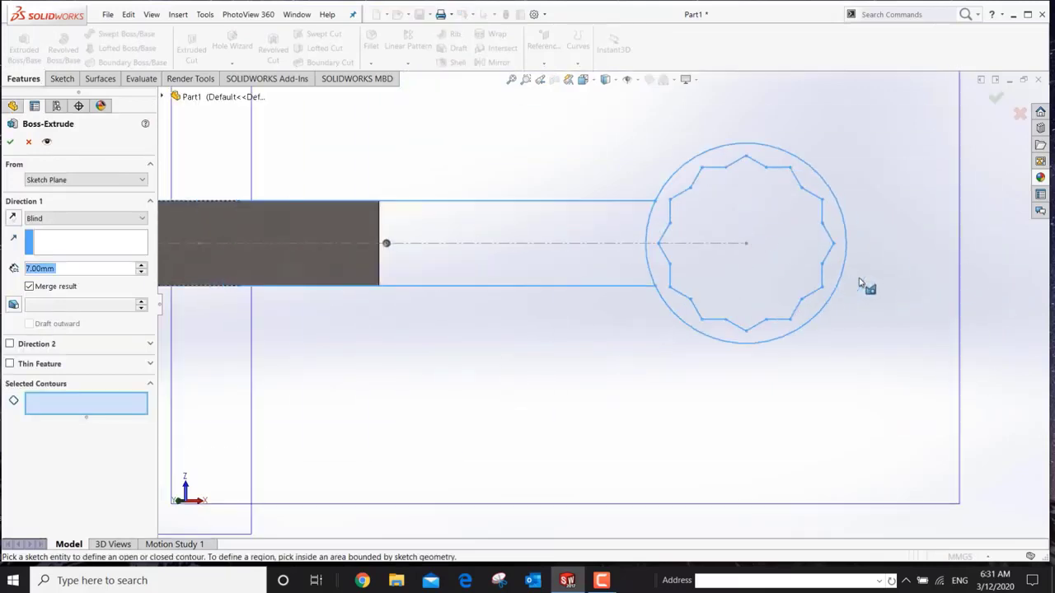
click(699, 328)
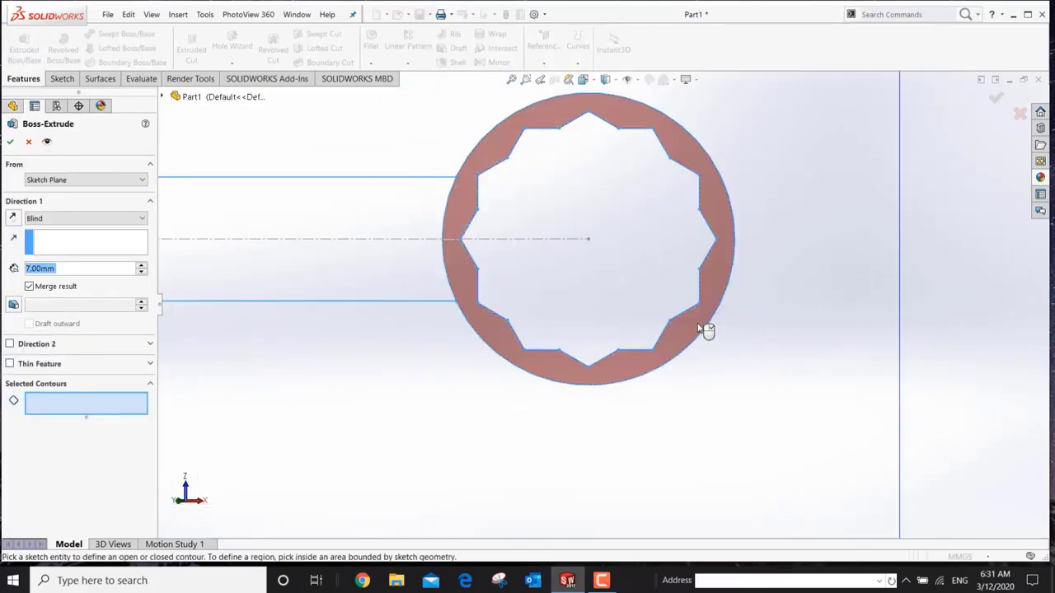
click(699, 328)
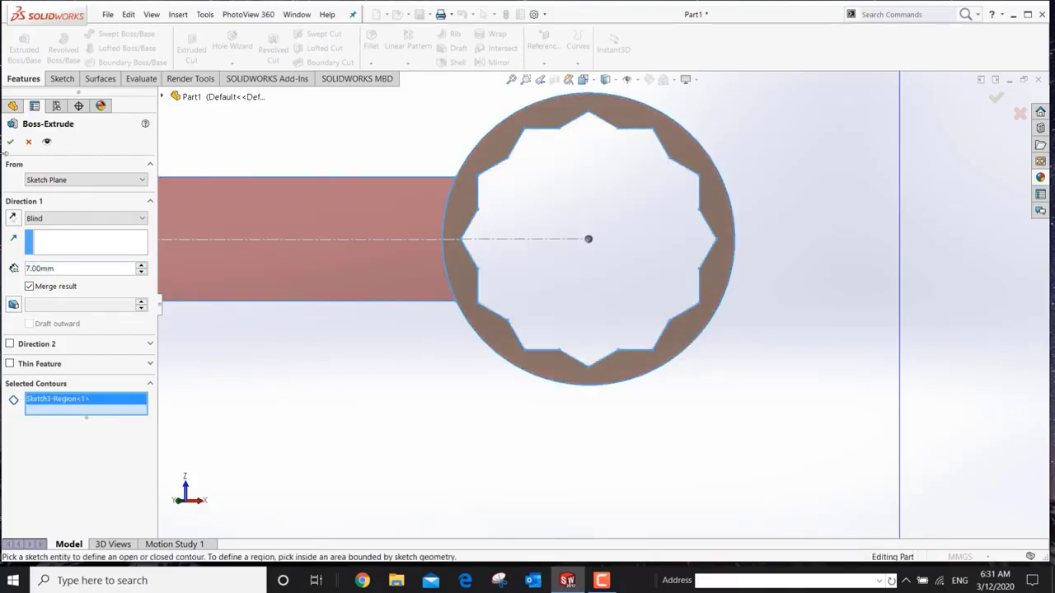
click(144, 218)
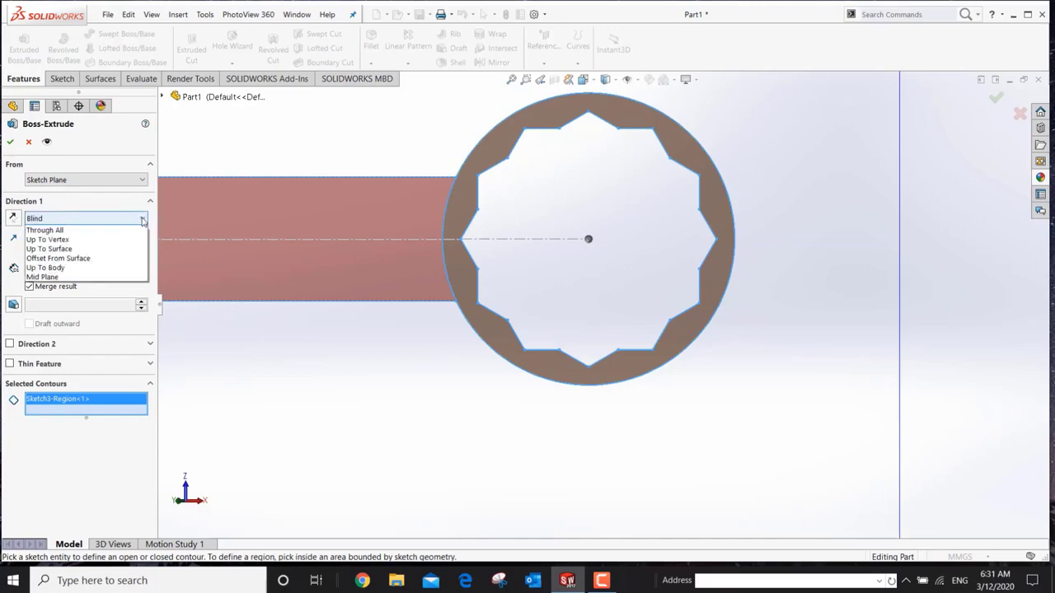
click(70, 295)
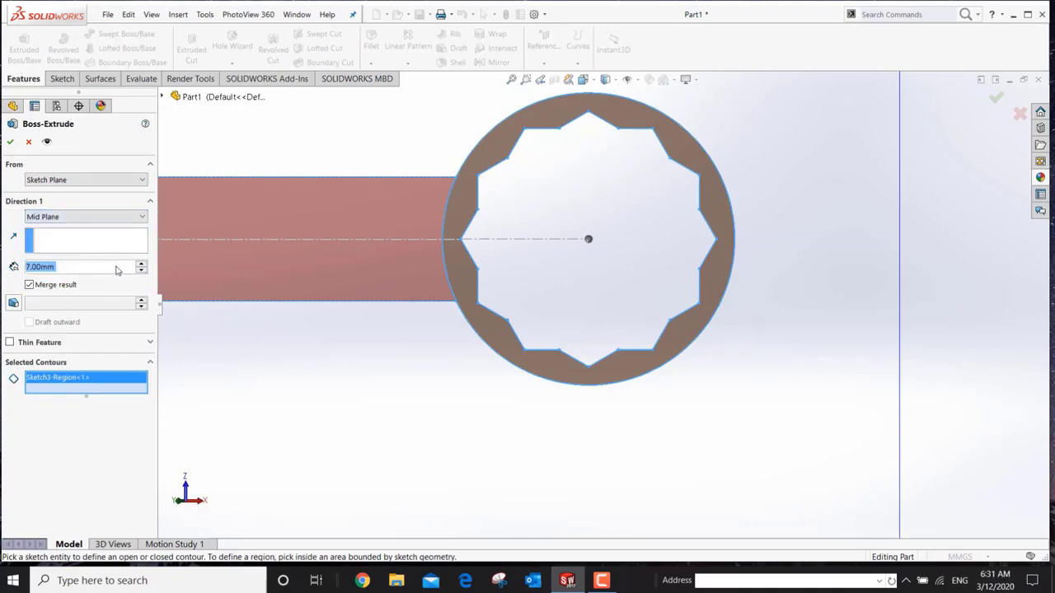
click(67, 265)
text(10)
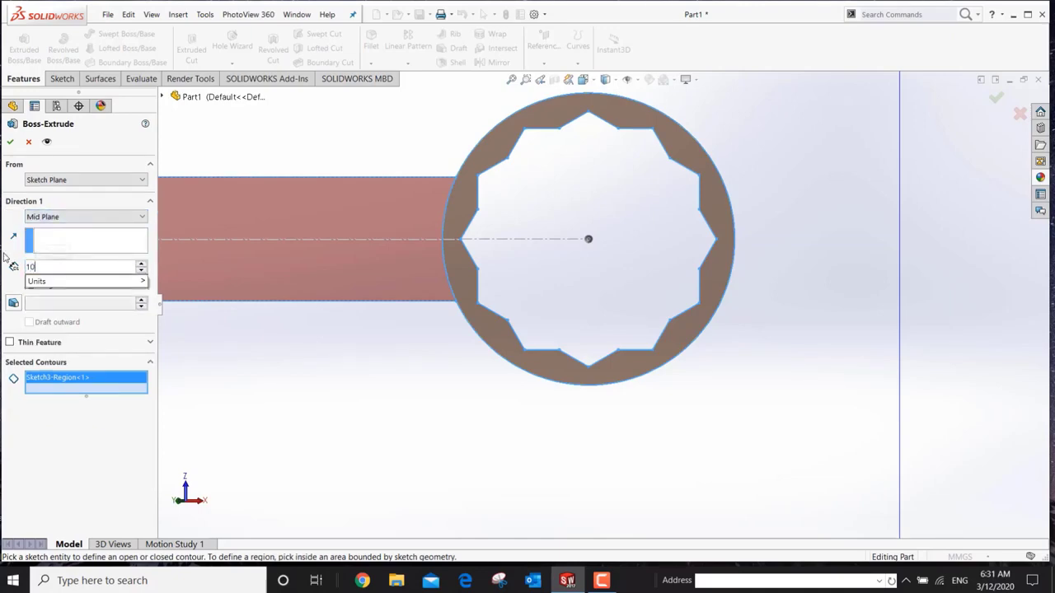
key(Return)
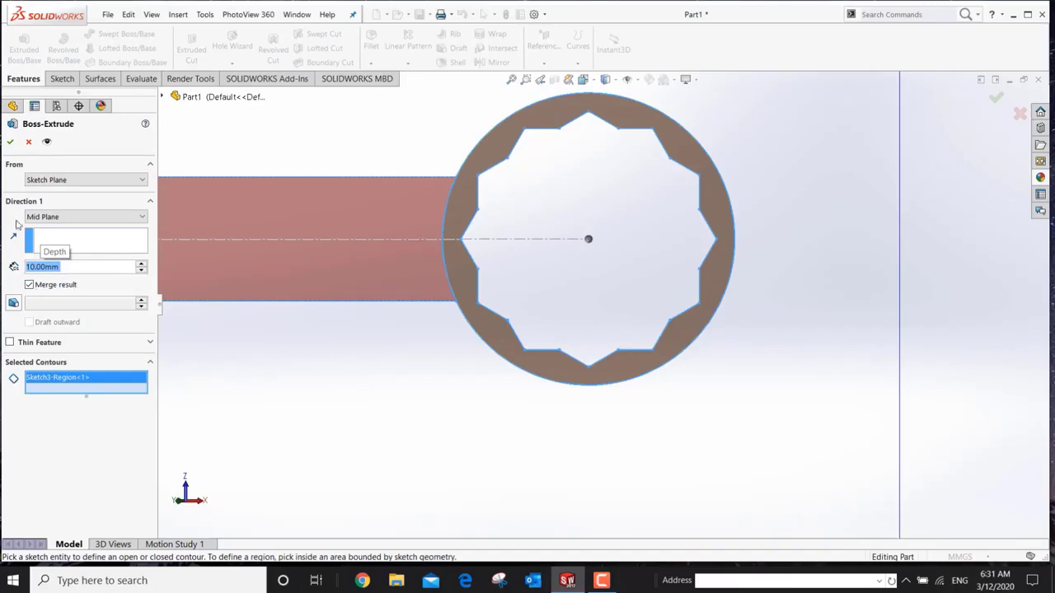
click(10, 141)
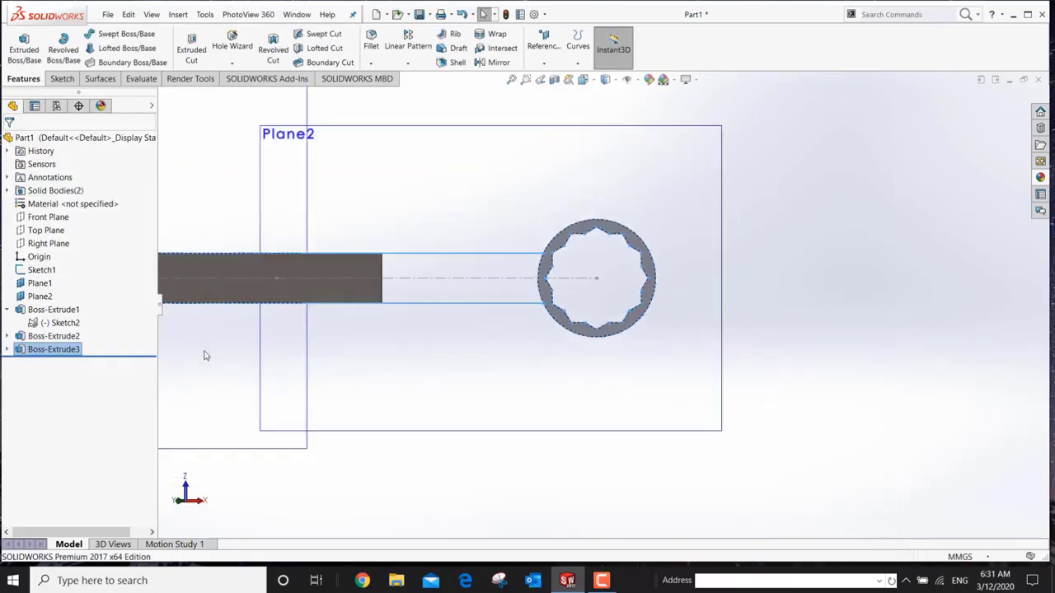
Extrude the handle region of Sketch3 by 7 mm using Mid Plane, with the result merged.
click(9, 350)
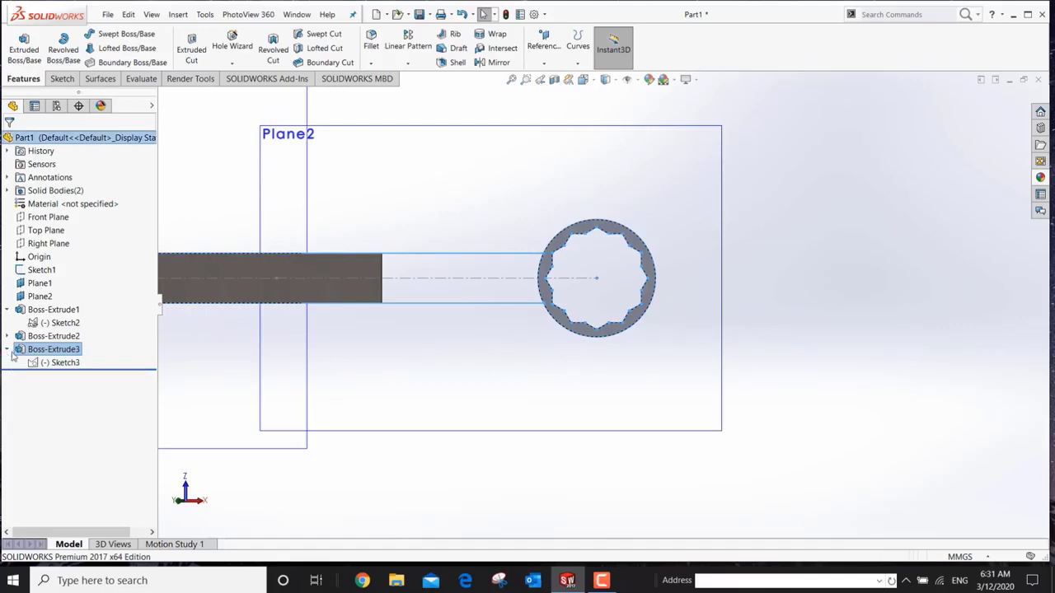
click(66, 364)
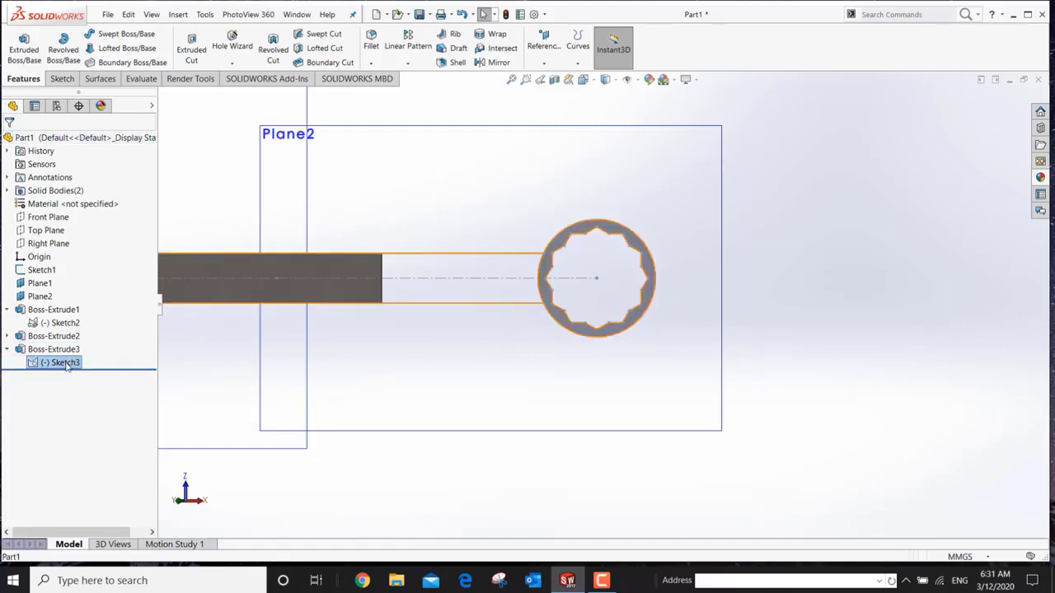
click(24, 51)
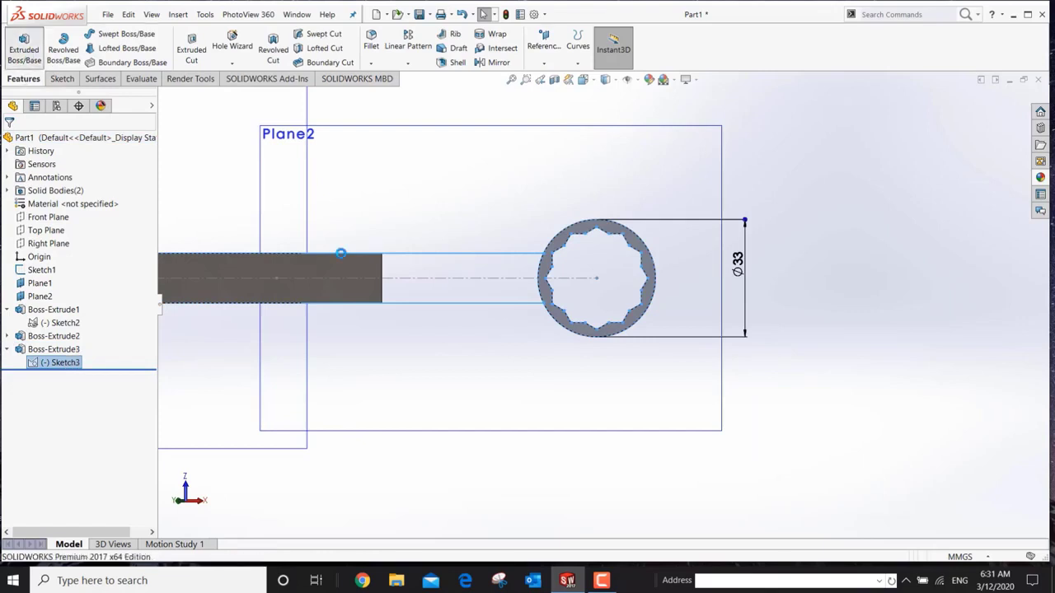
click(499, 278)
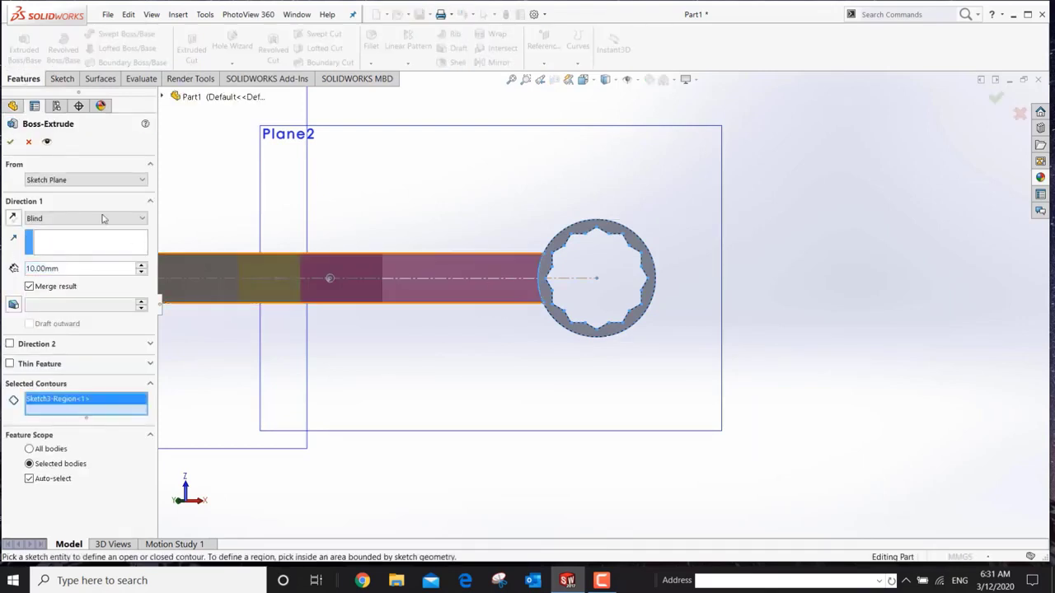
click(143, 217)
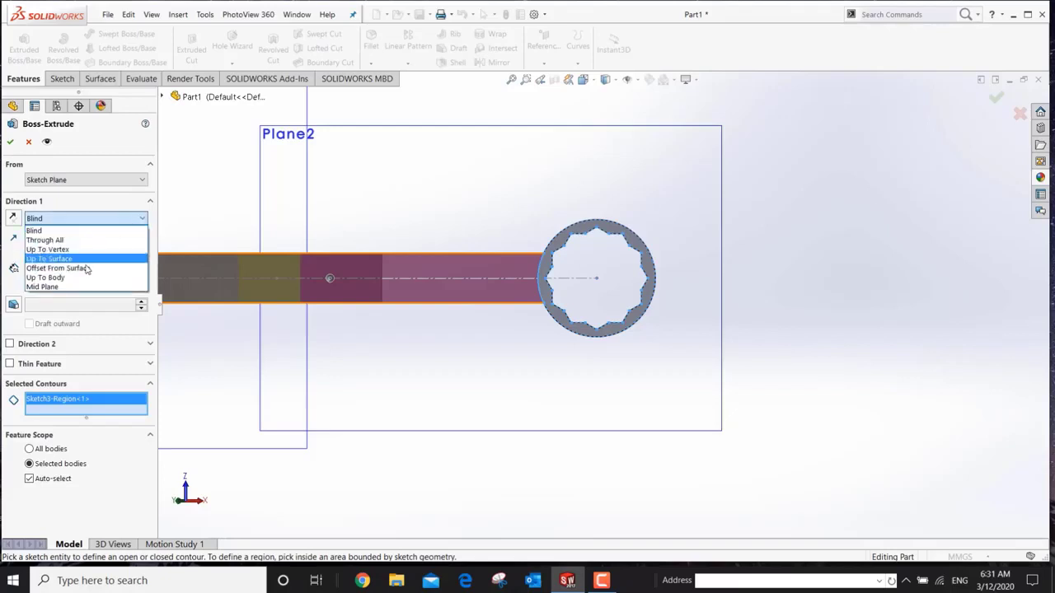
click(54, 283)
click(73, 267)
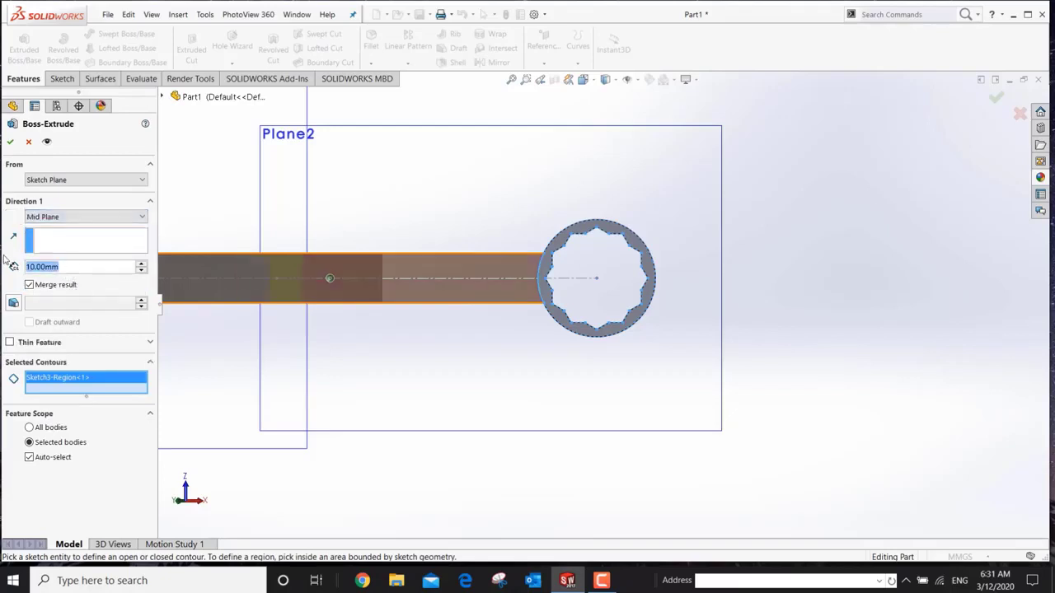
text(7)
key(Return)
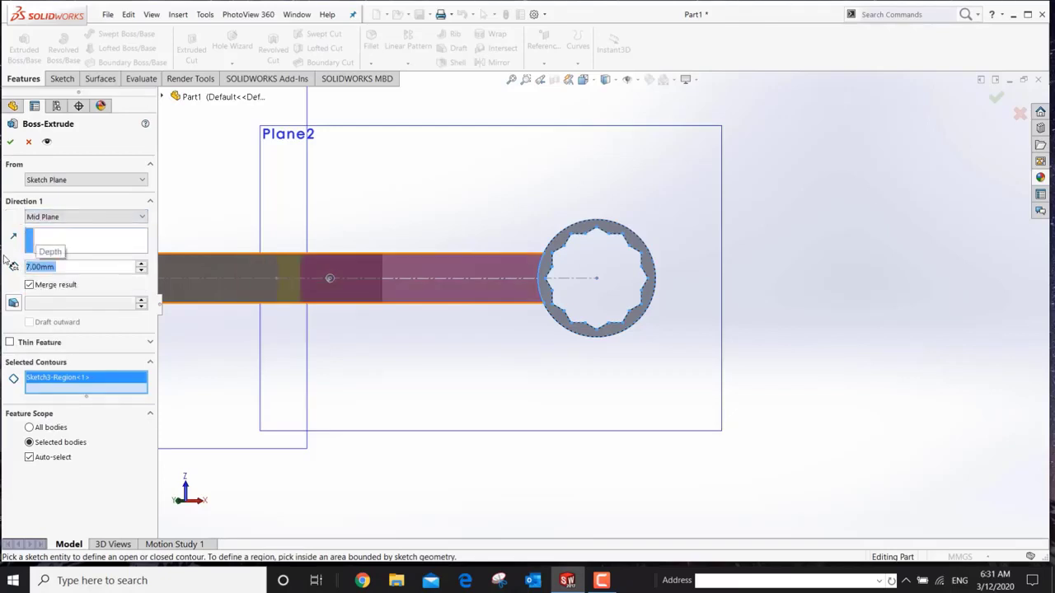
click(10, 142)
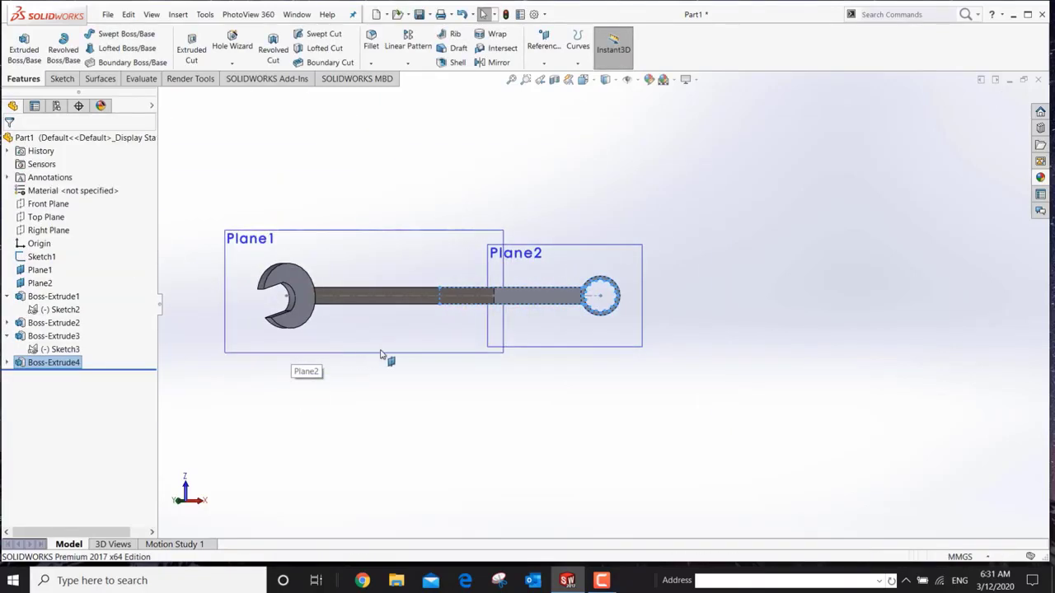
Hide Plane1, Plane2 and the Sketch1 guide lines.
middle_drag(380, 355, 476, 489)
scroll(487, 266, down, 5)
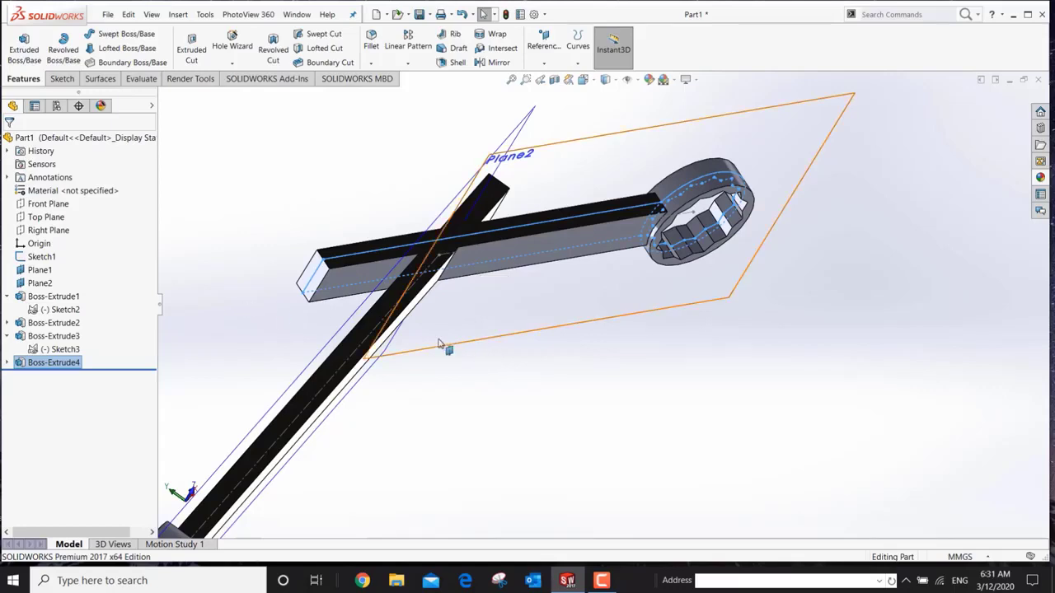
scroll(441, 346, up, 2)
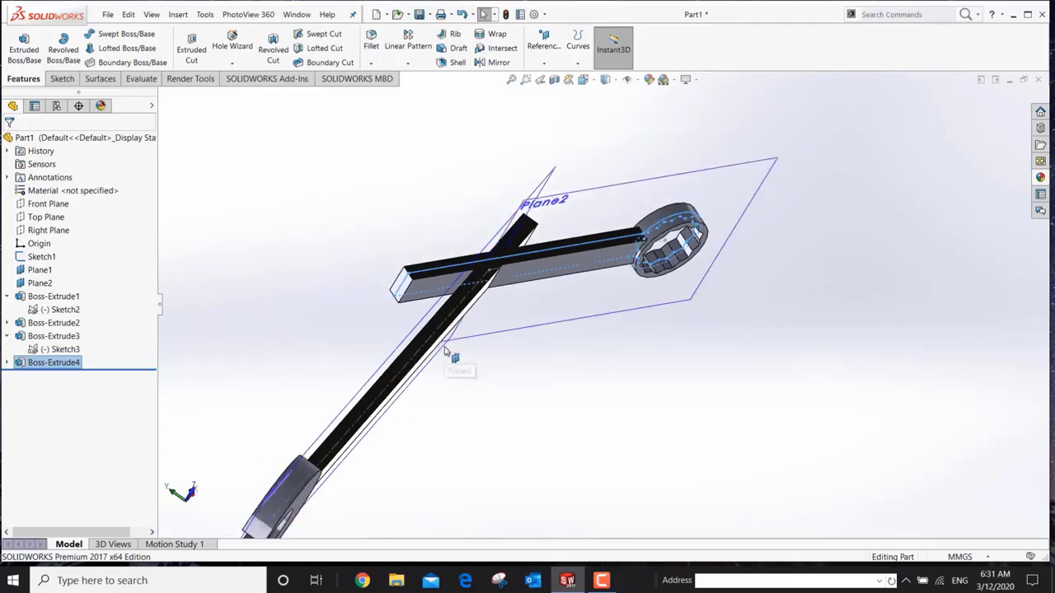
right_click(40, 271)
click(66, 254)
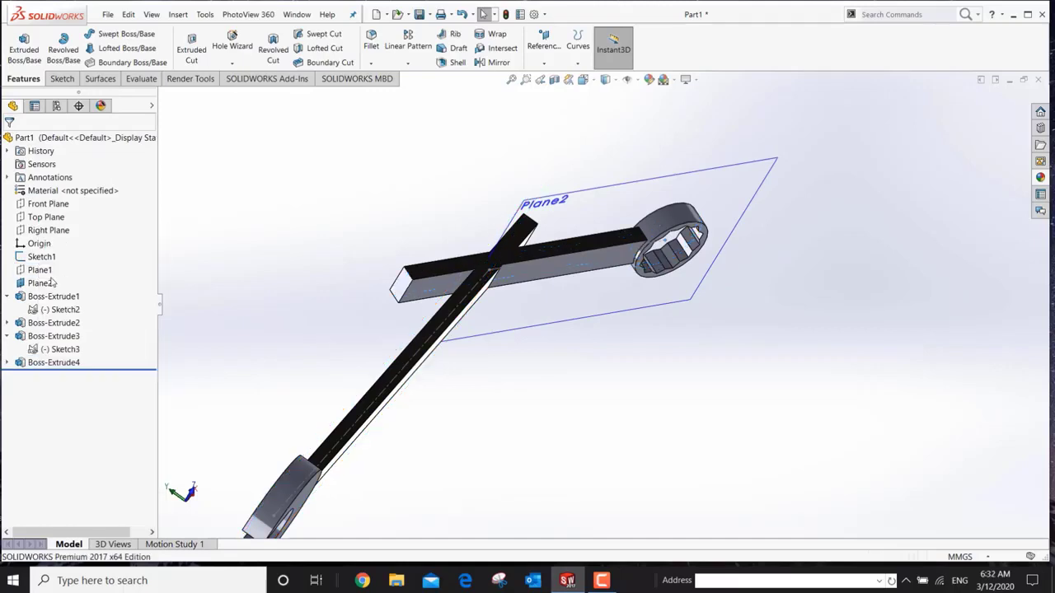
right_click(45, 283)
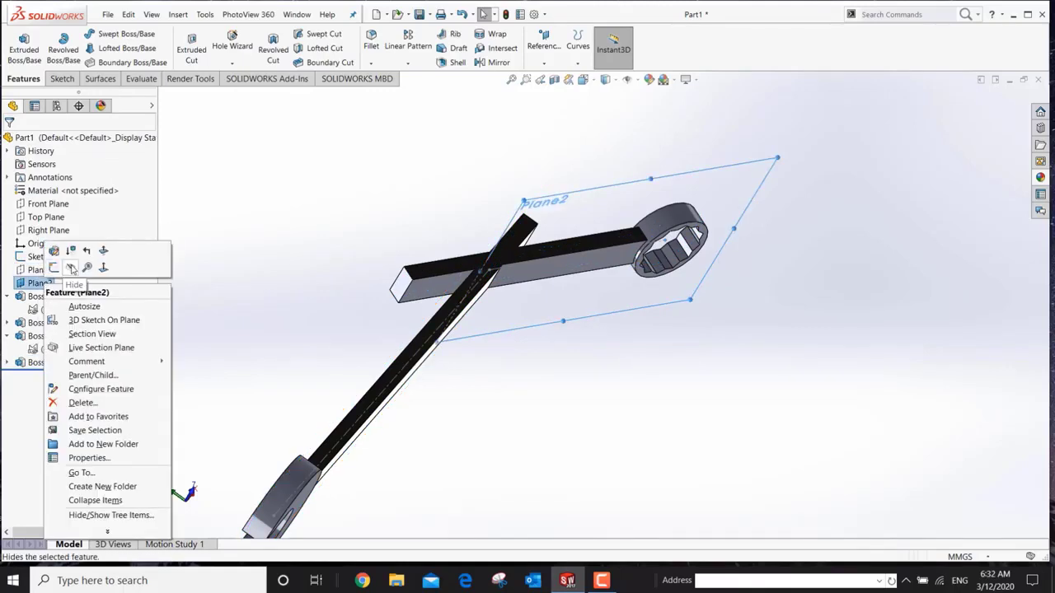
click(71, 270)
scroll(558, 384, up, 1)
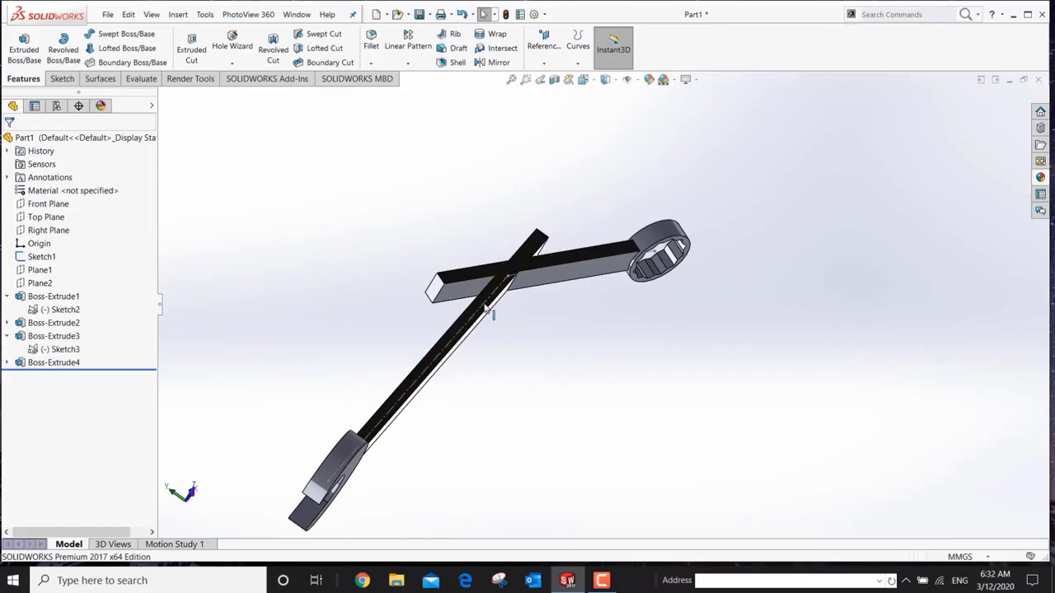
click(486, 307)
click(533, 272)
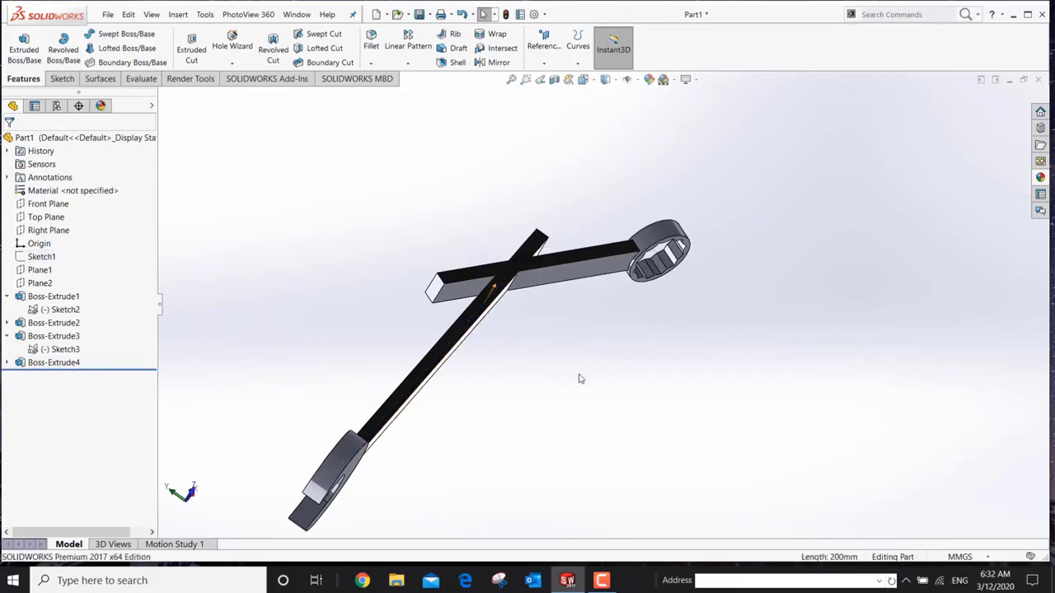
On the open-end handle's front side face, sketch a 14 mm horizontal line and a 14 mm line at 330° along the edges where the handles cross.
key(ctrl+1)
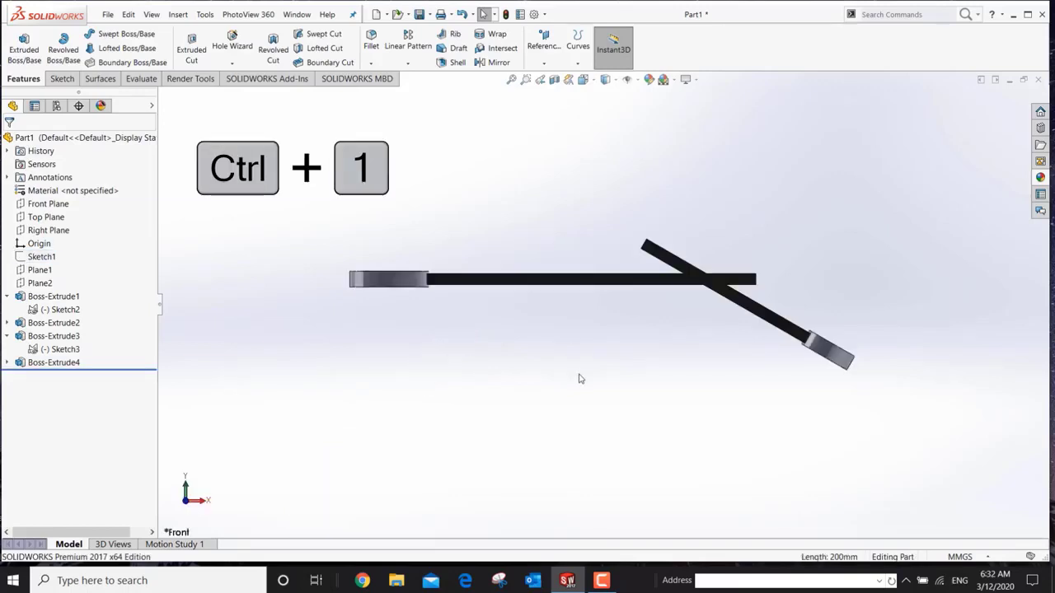
scroll(740, 251, down, 6)
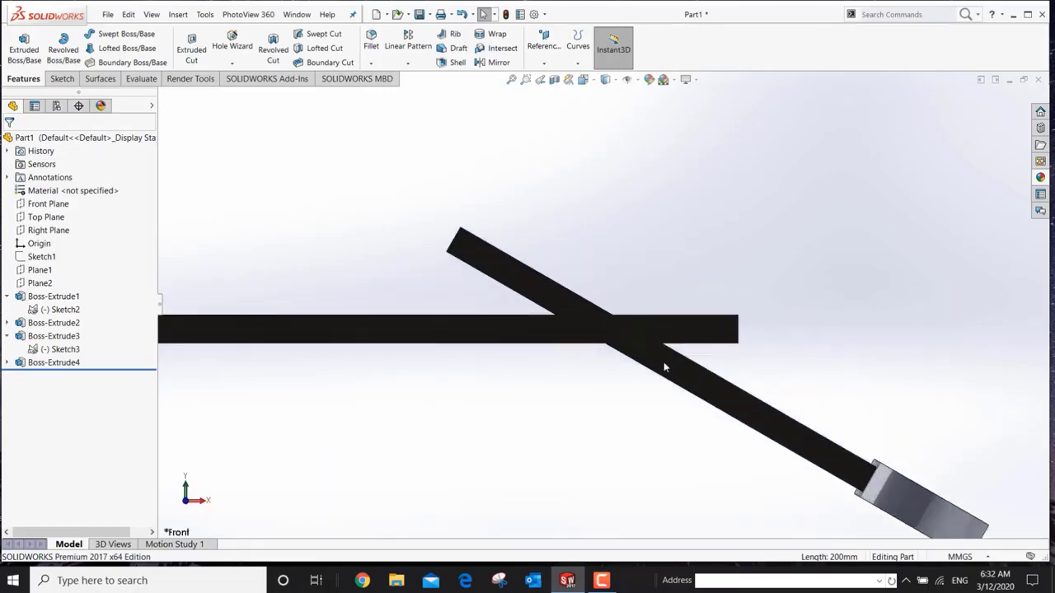
click(446, 307)
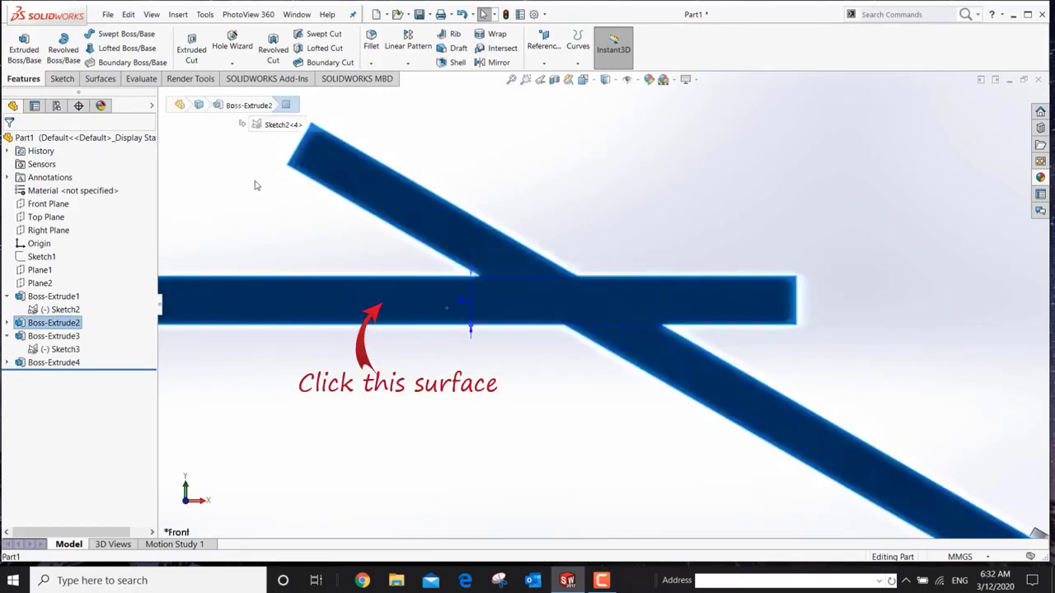
click(63, 79)
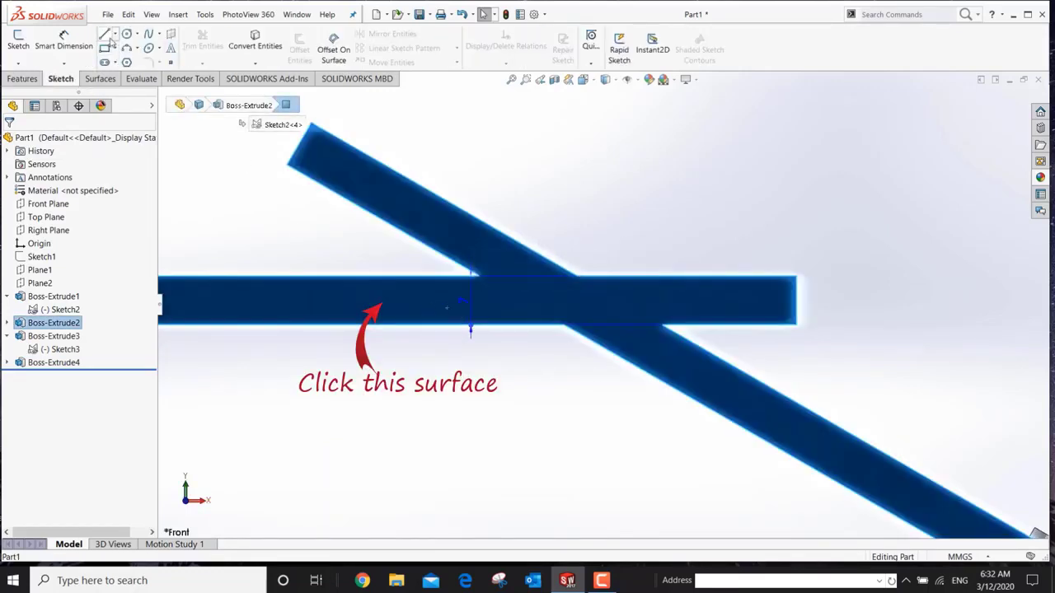
click(105, 35)
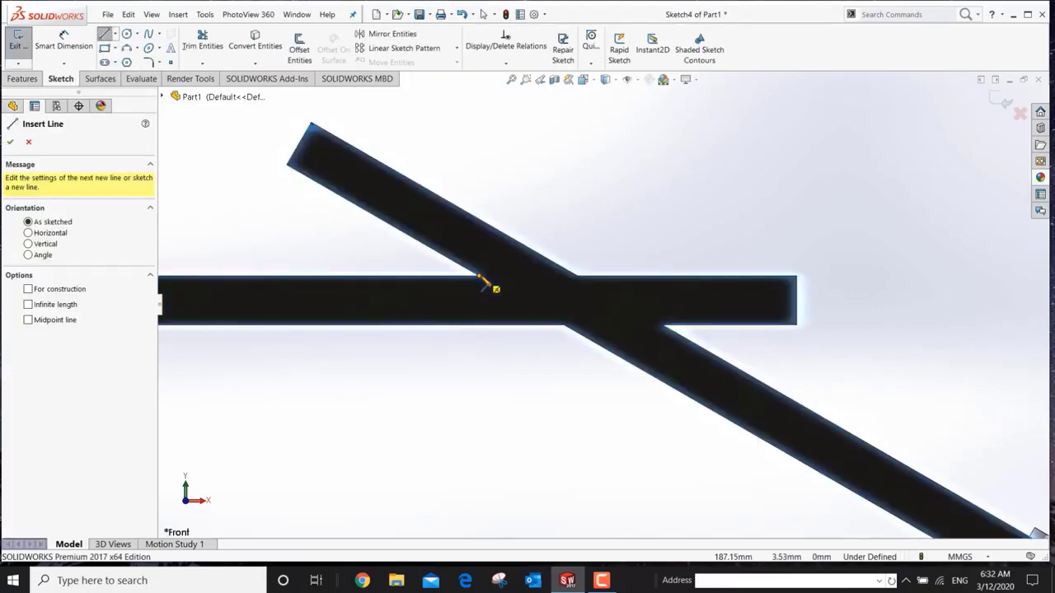
click(478, 275)
click(577, 276)
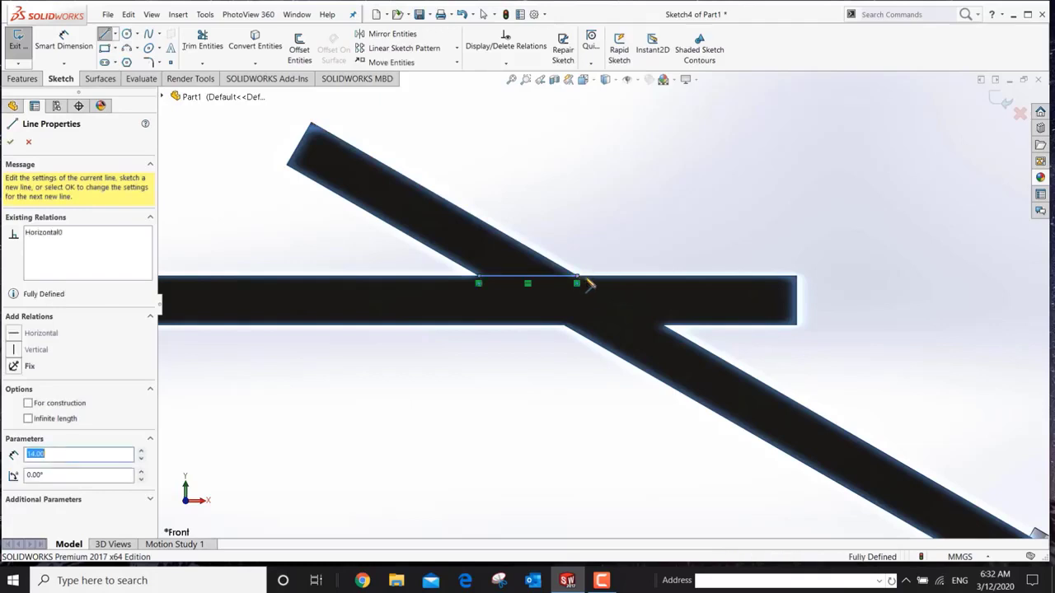
click(663, 329)
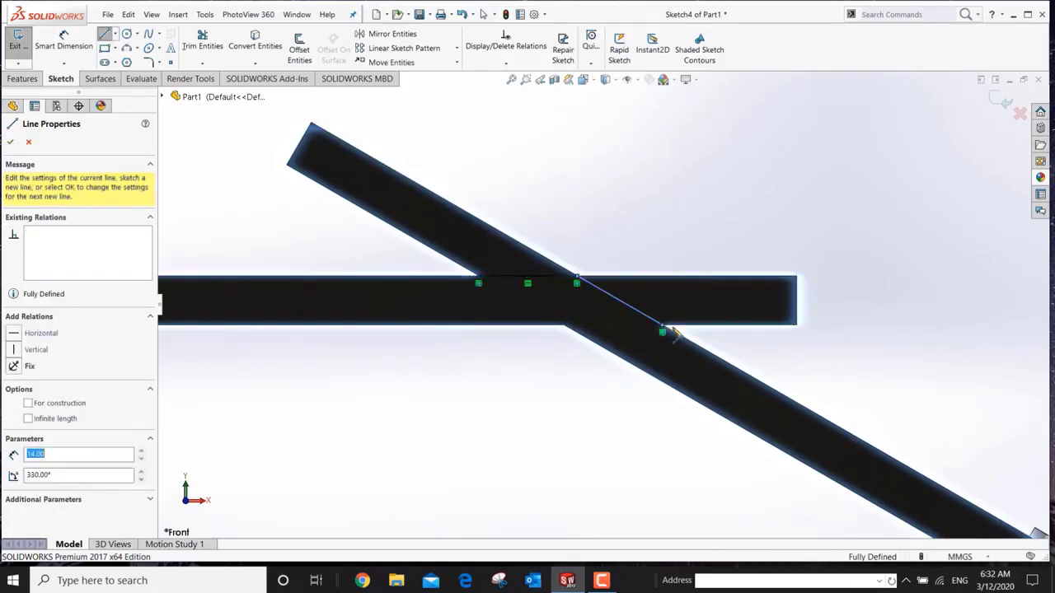
Close the profile with six freehand lines looping around both excess handle ends to the horizontal line's start, and exit the sketch.
click(858, 384)
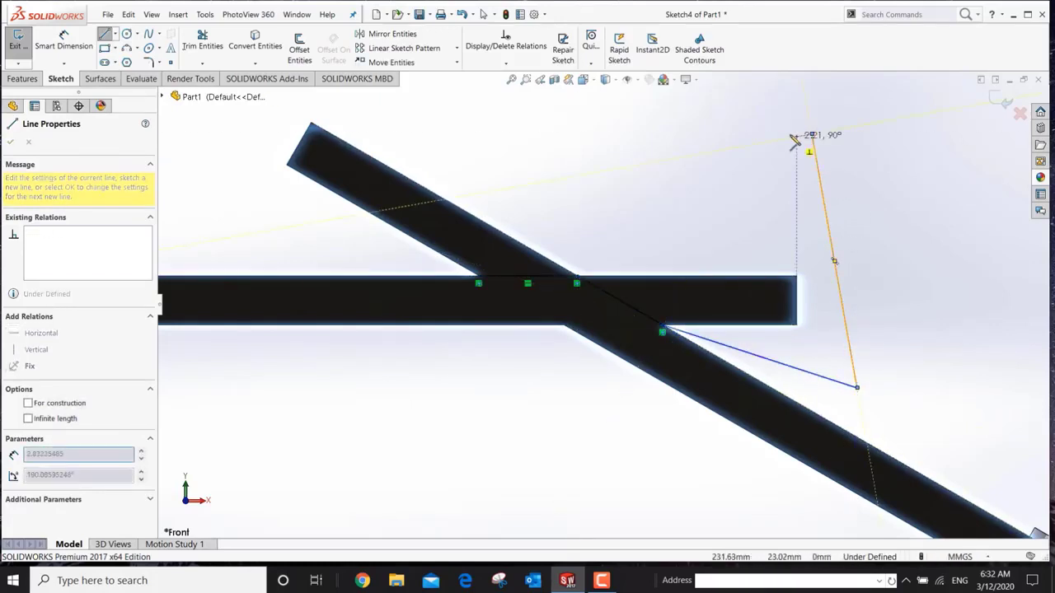
click(804, 134)
scroll(723, 160, up, 3)
click(499, 184)
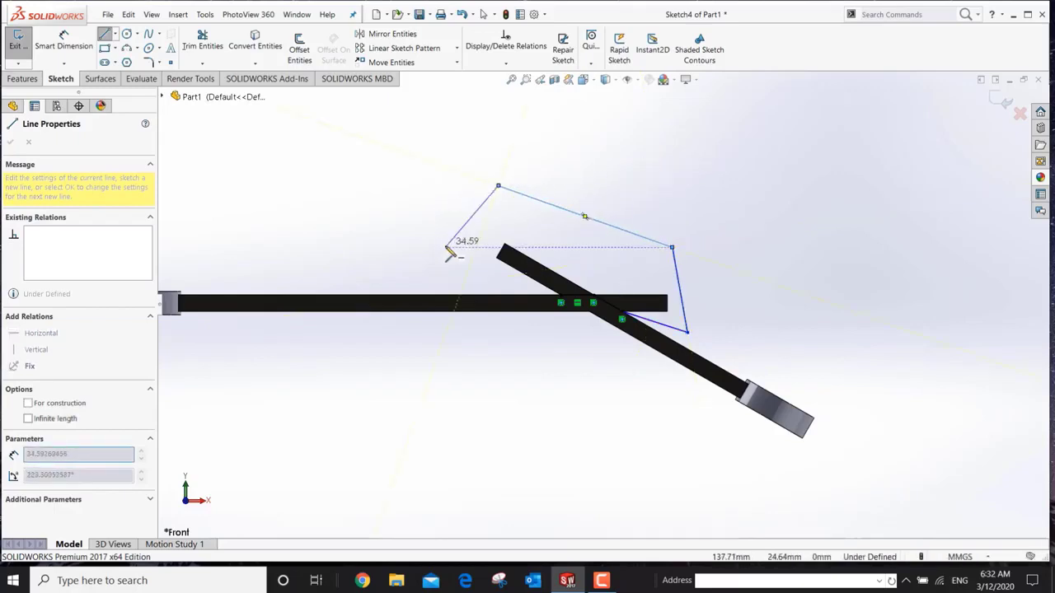
click(445, 246)
scroll(445, 251, down, 4)
click(521, 306)
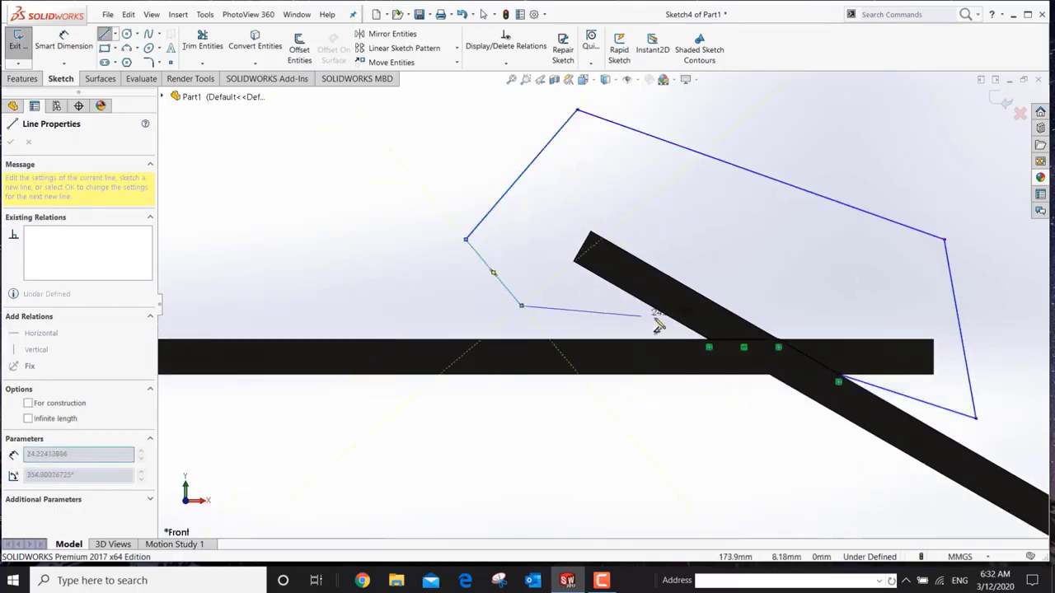
double_click(709, 345)
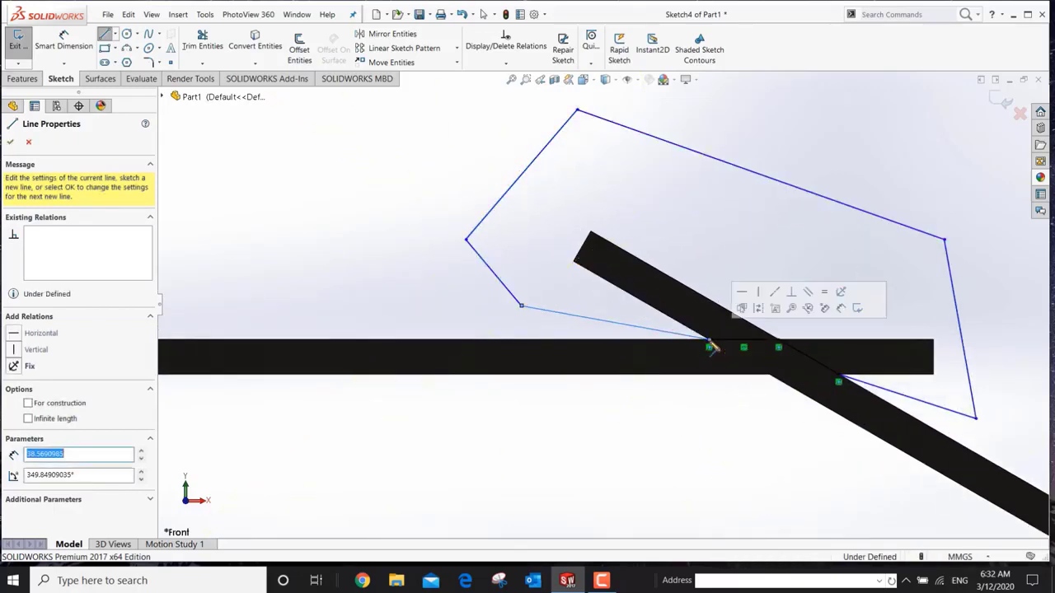
right_click(712, 345)
click(742, 348)
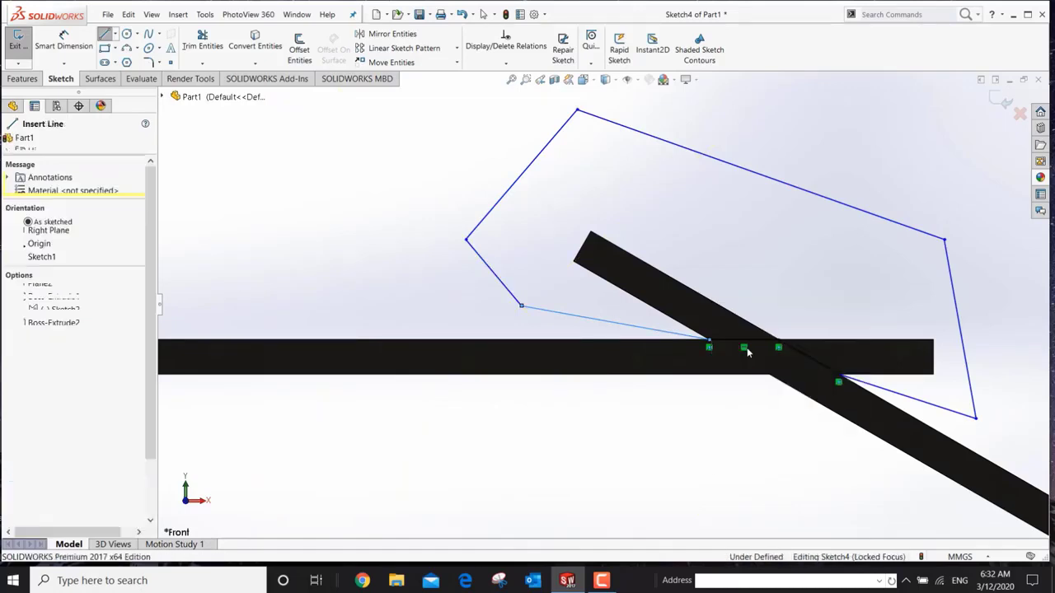
click(1005, 105)
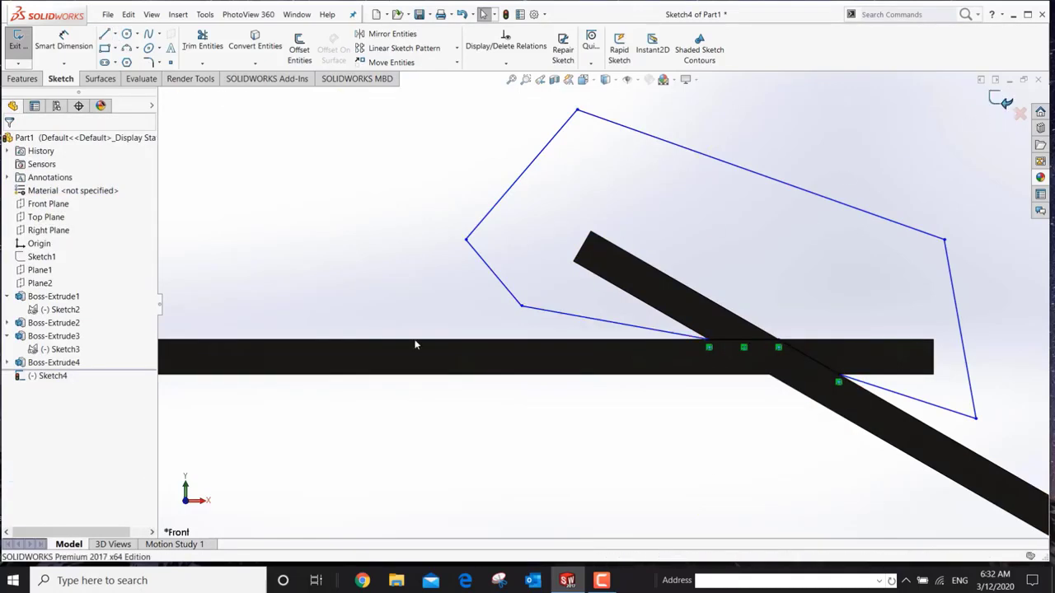
Cut away the excess handle ends by extruding a cut from Sketch4 with the Through All - Both end condition.
click(51, 377)
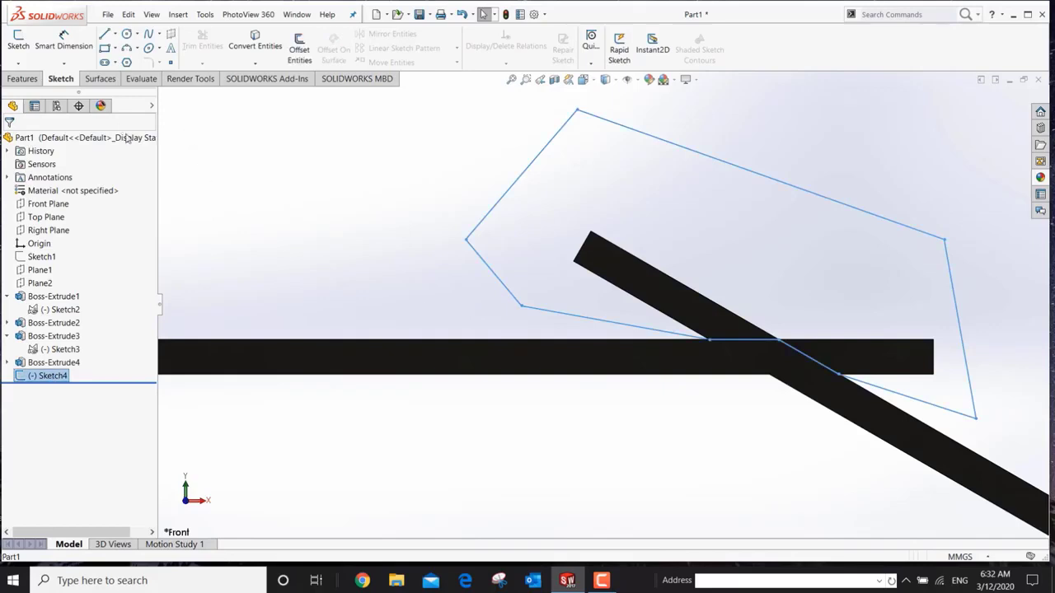
click(23, 78)
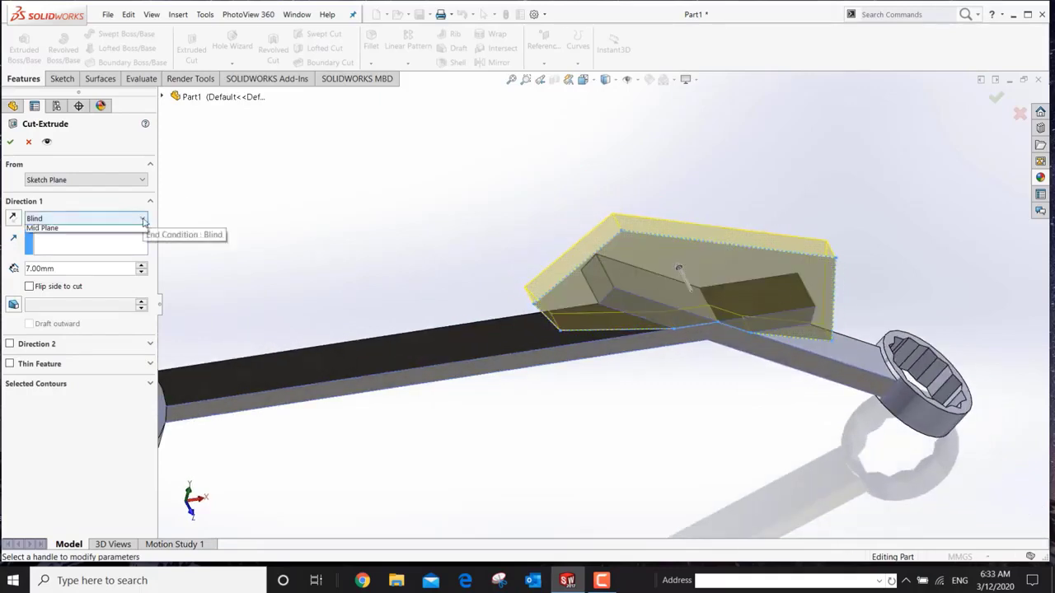
click(58, 247)
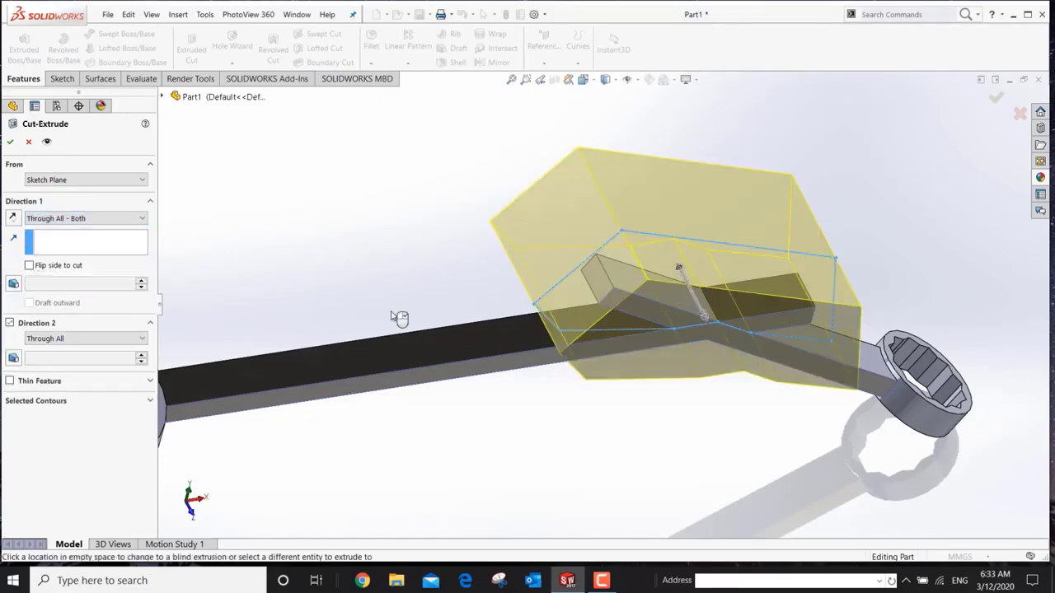
click(11, 142)
scroll(660, 468, up, 3)
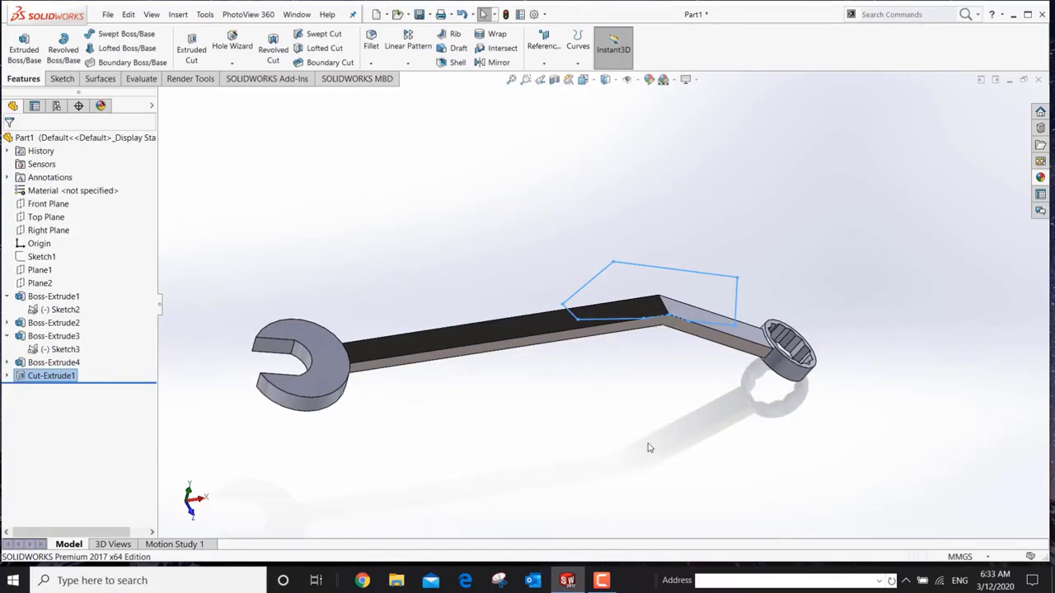
Fillet the four edges where the handle meets the open-end head with a 10 mm symmetric radius.
middle_drag(648, 447, 626, 381)
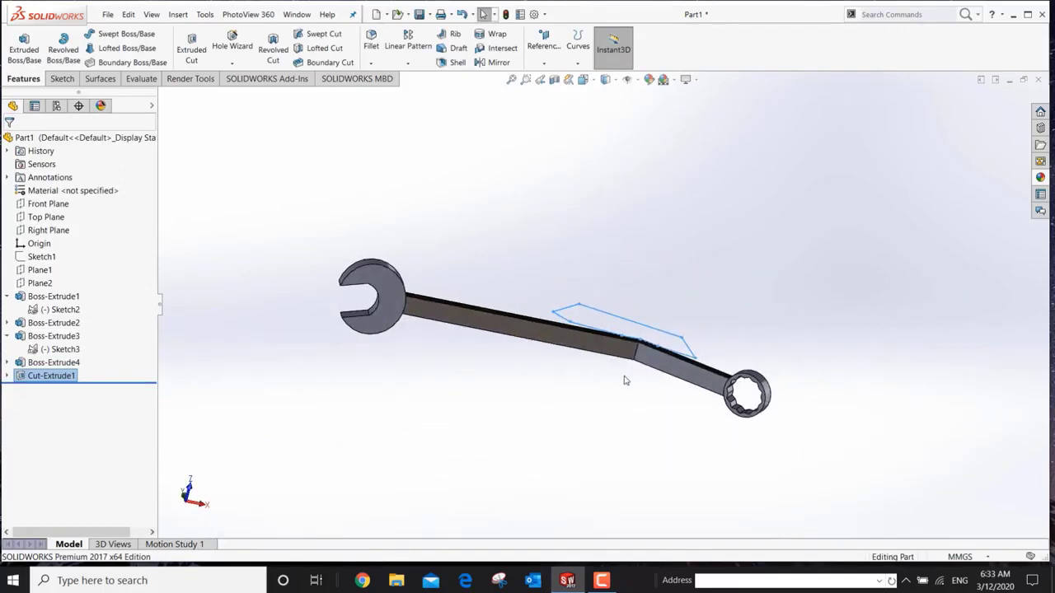
scroll(625, 380, down, 2)
scroll(656, 360, down, 2)
scroll(610, 238, up, 5)
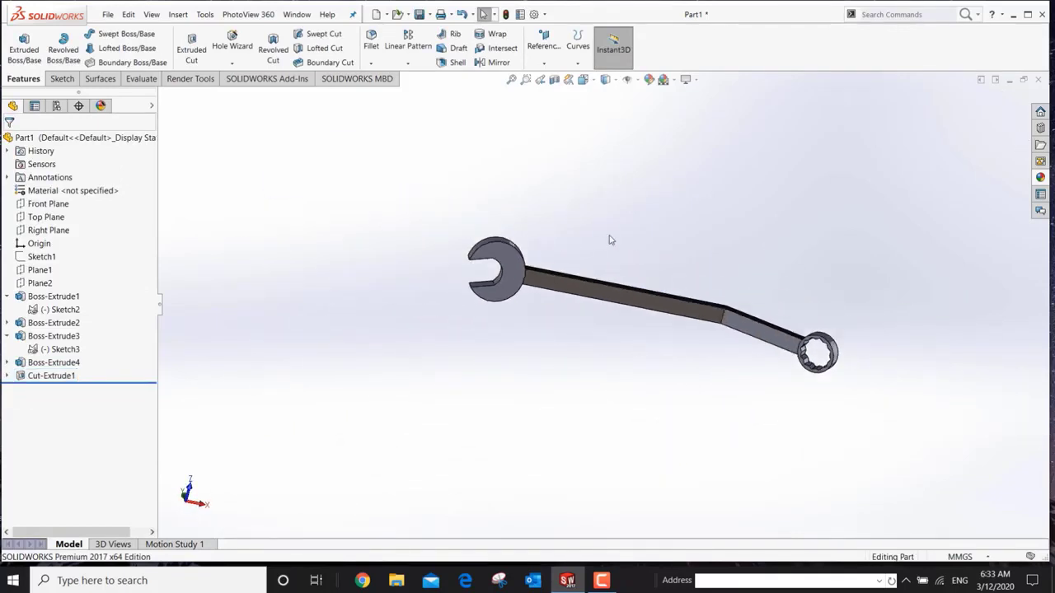
middle_drag(610, 238, 679, 277)
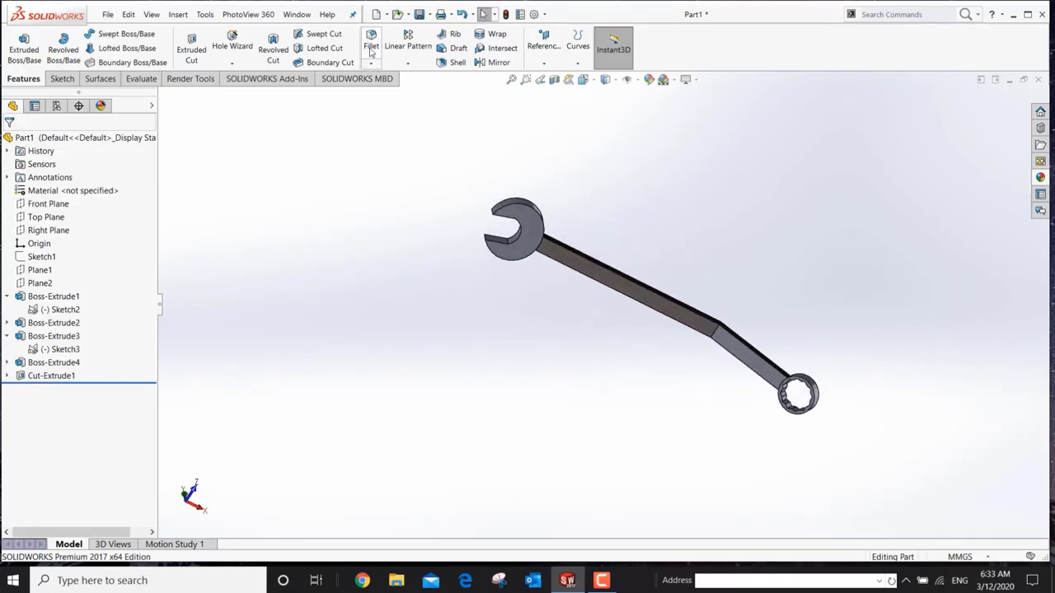
scroll(555, 245, down, 4)
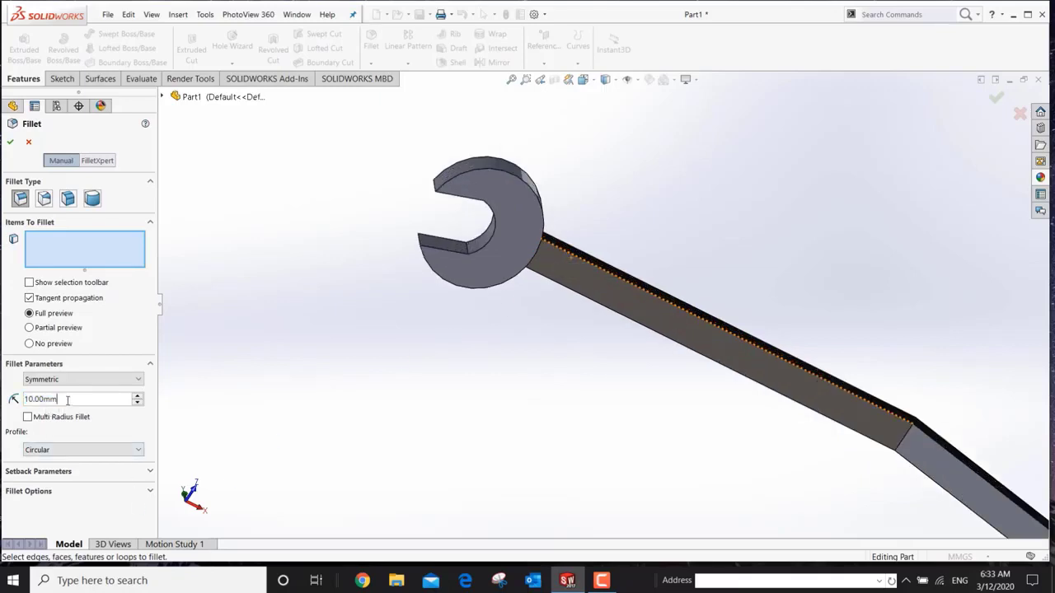
scroll(534, 334, down, 3)
scroll(513, 332, up, 3)
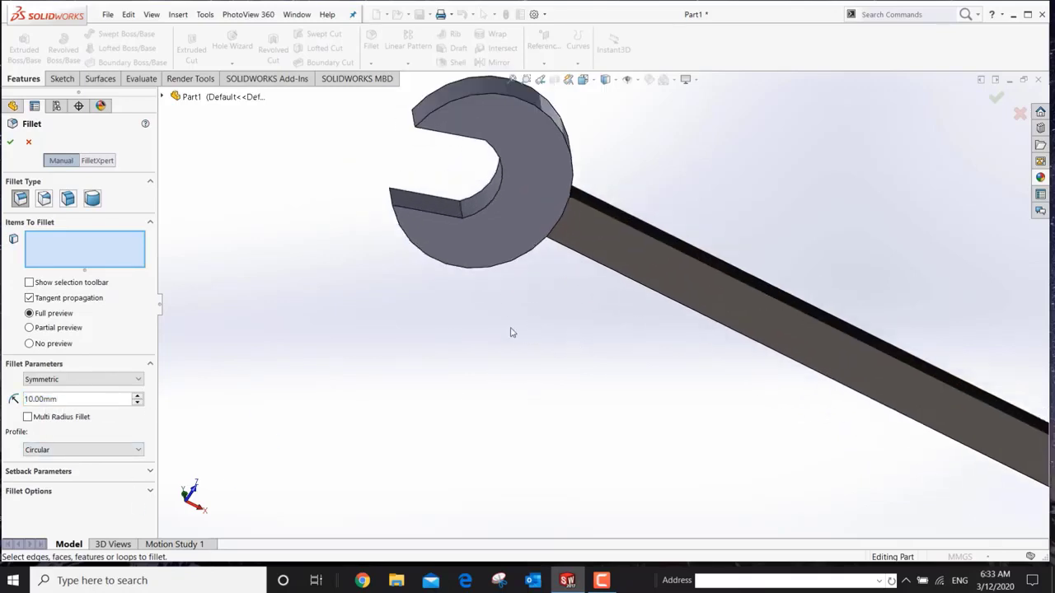
middle_drag(567, 335, 475, 343)
scroll(701, 241, down, 3)
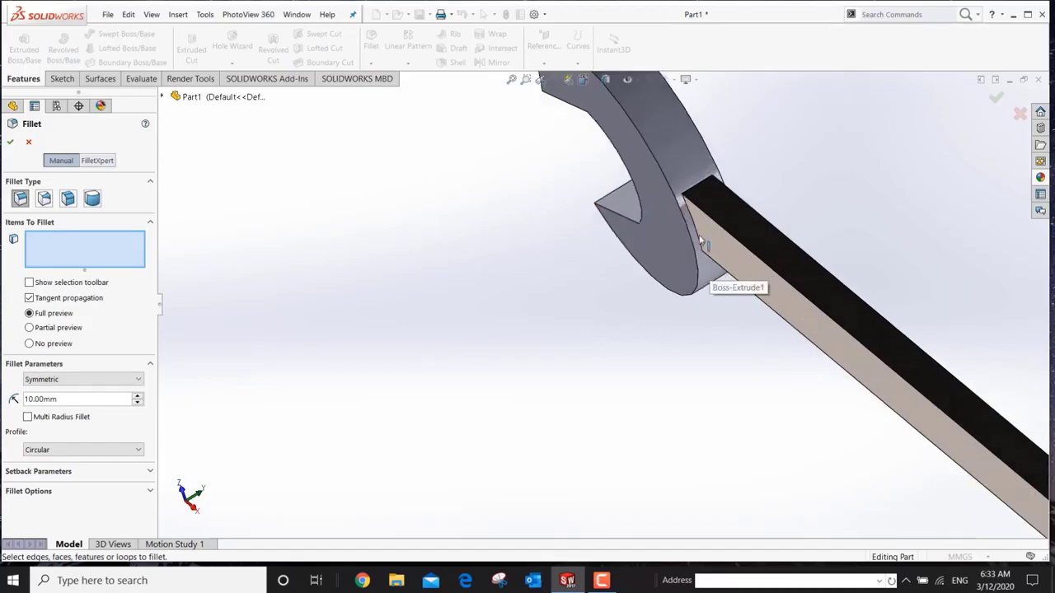
click(676, 252)
click(699, 190)
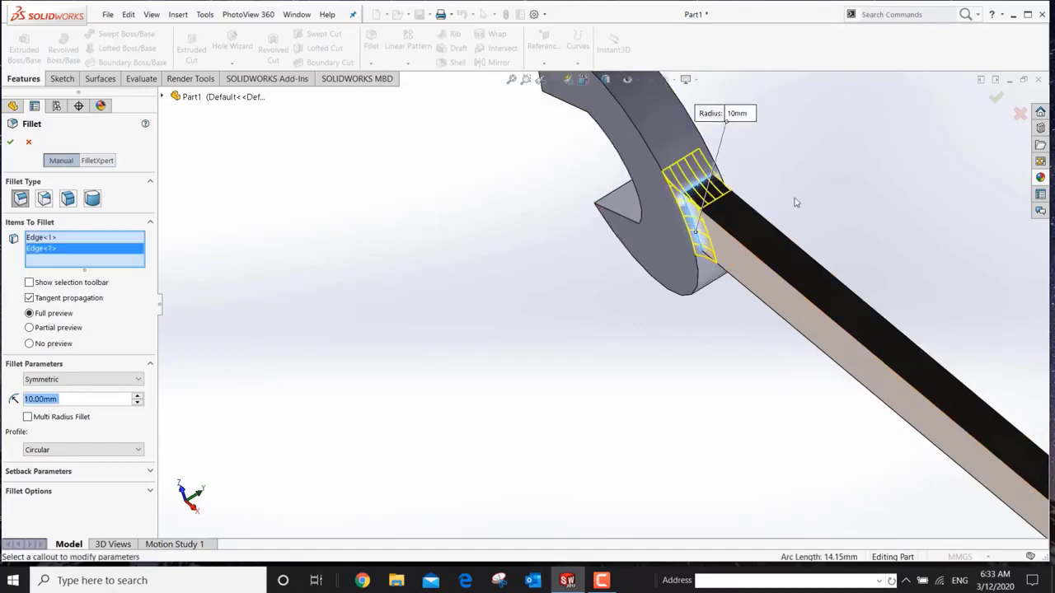
middle_drag(796, 204, 793, 228)
click(803, 223)
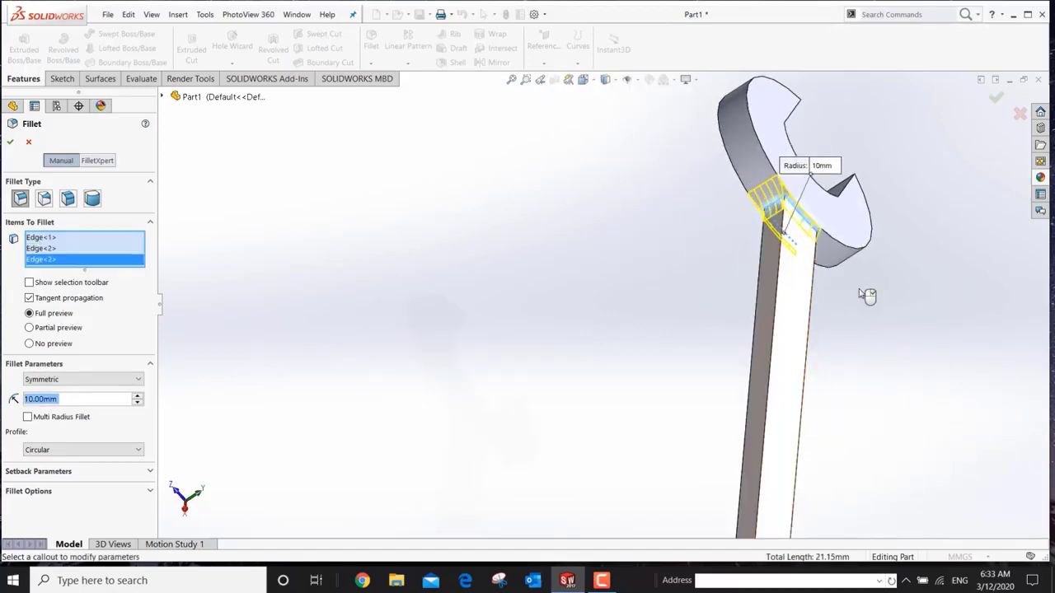
middle_drag(866, 296, 973, 259)
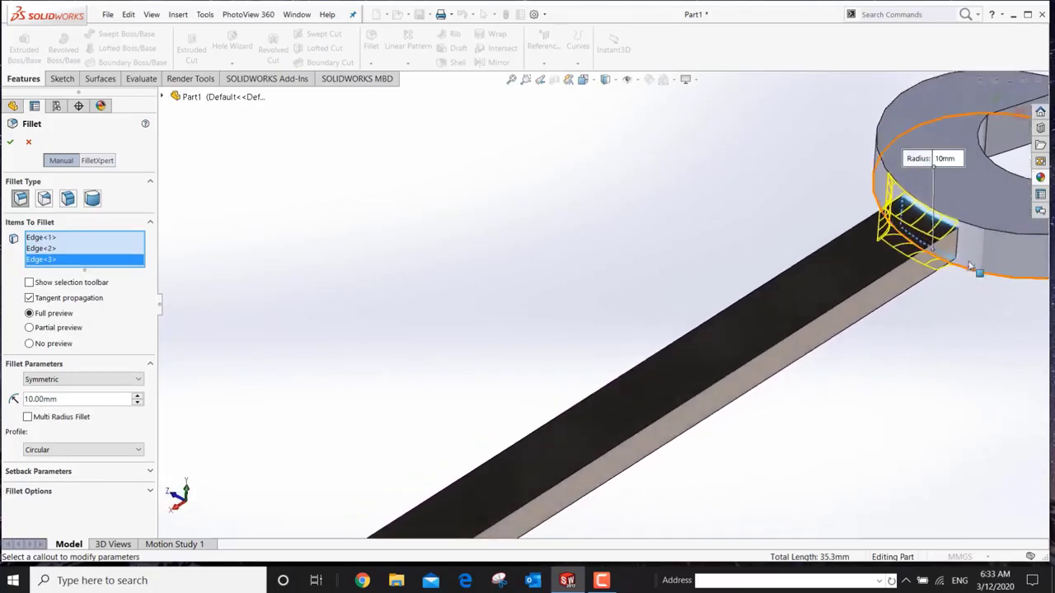
click(959, 252)
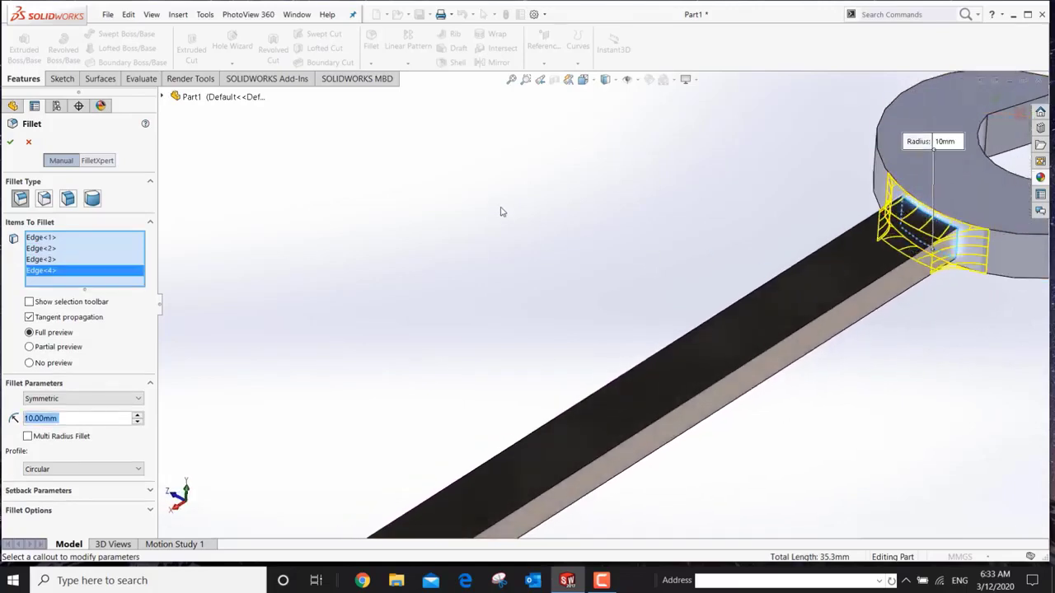
click(12, 142)
Fillet three of the edges where the angled handle meets the 12-point ring with a 10 mm radius.
key(f)
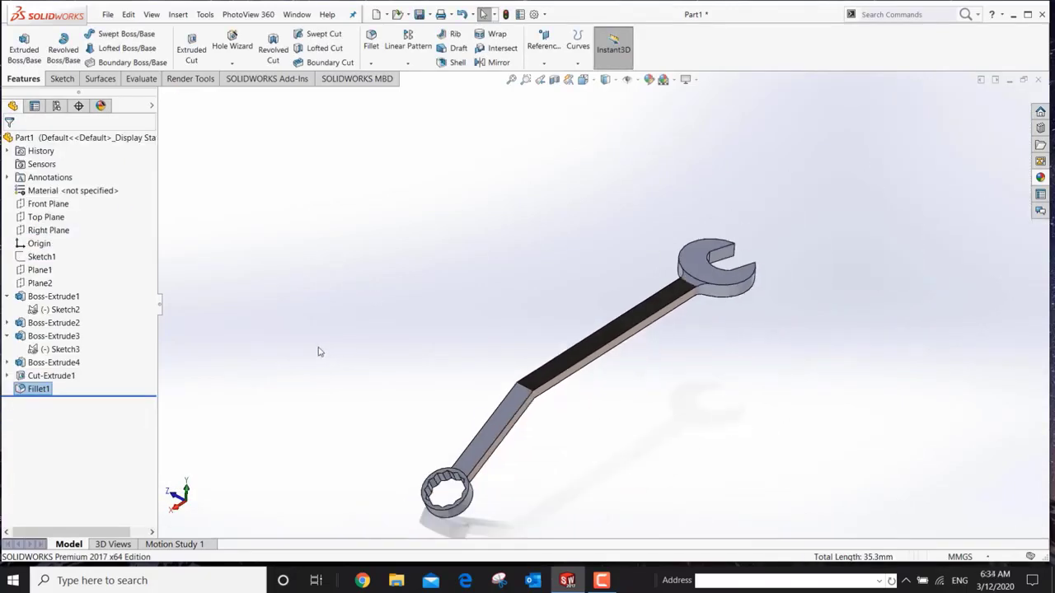
middle_drag(320, 352, 564, 399)
scroll(675, 460, down, 6)
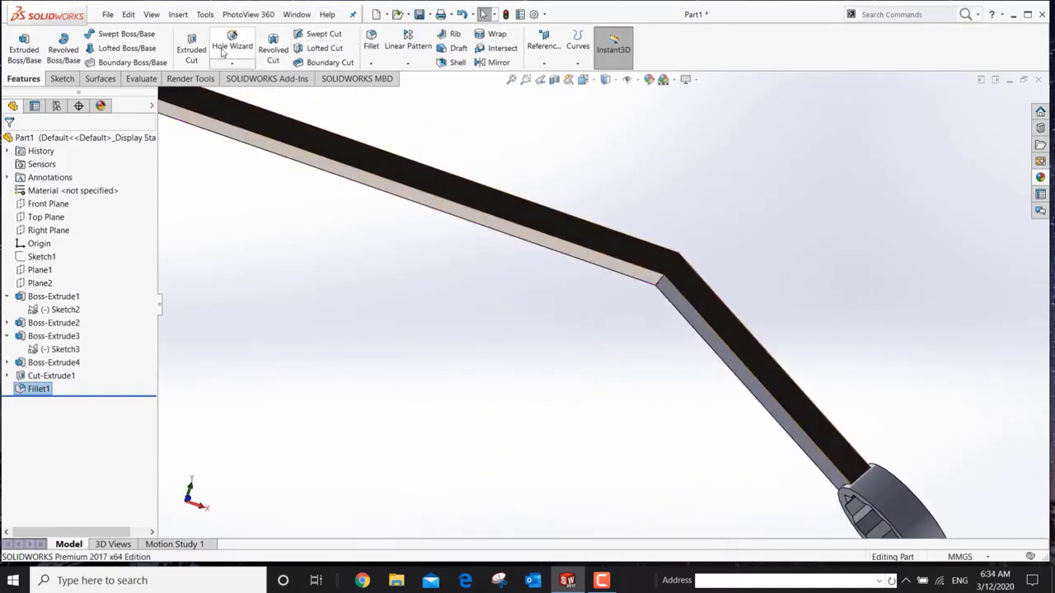
click(371, 41)
scroll(828, 486, down, 5)
click(666, 287)
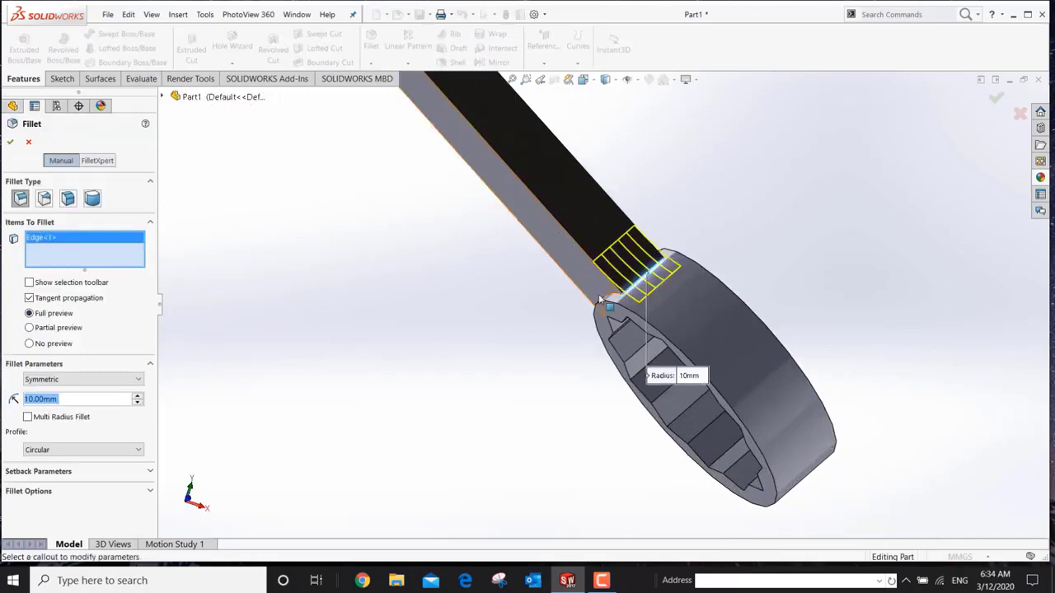
click(608, 312)
scroll(552, 341, up, 8)
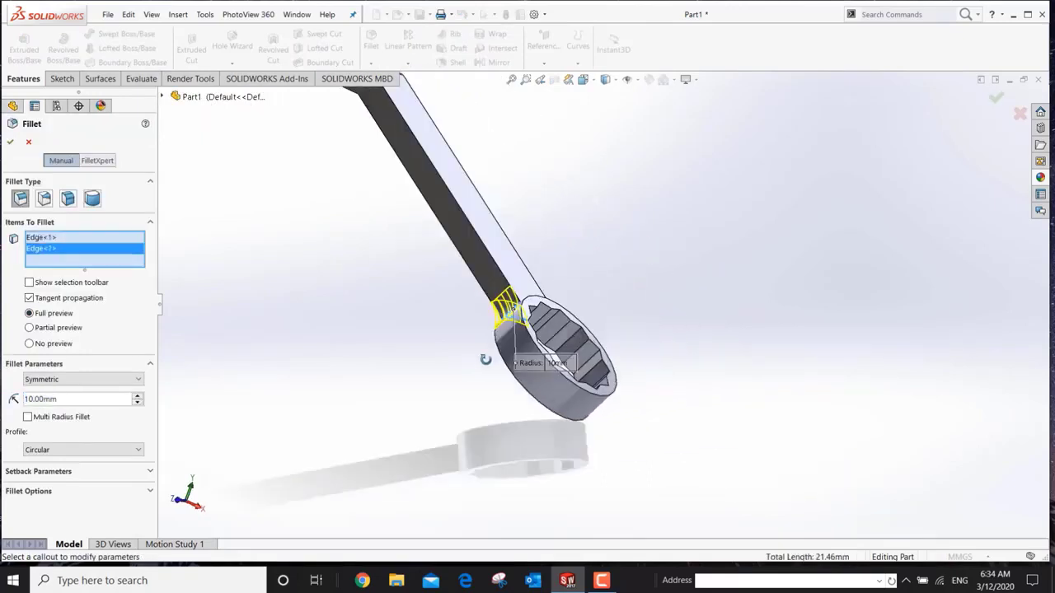
scroll(323, 305, down, 5)
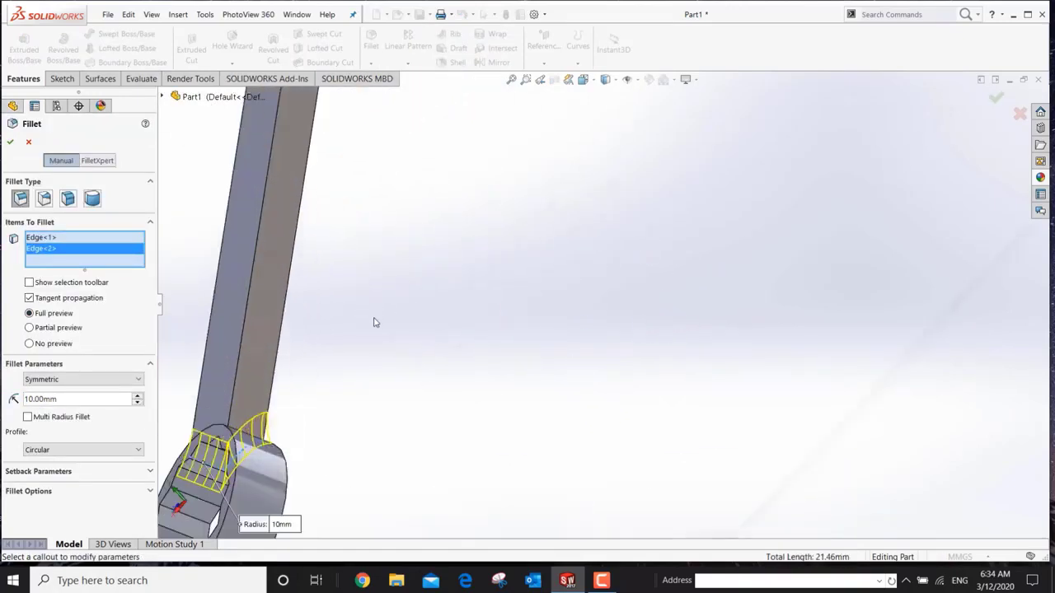
click(330, 434)
middle_drag(330, 434, 482, 419)
click(10, 142)
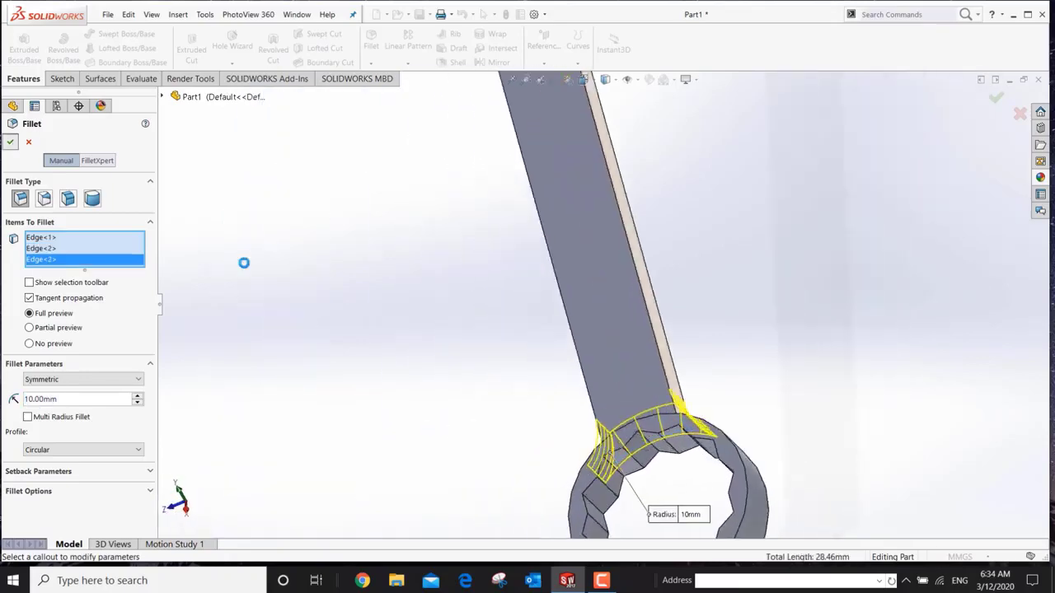
Fillet the remaining edge between the angled handle and the 12-point ring with a 10 mm radius.
scroll(490, 379, up, 3)
middle_drag(577, 350, 548, 416)
scroll(544, 422, down, 1)
click(375, 45)
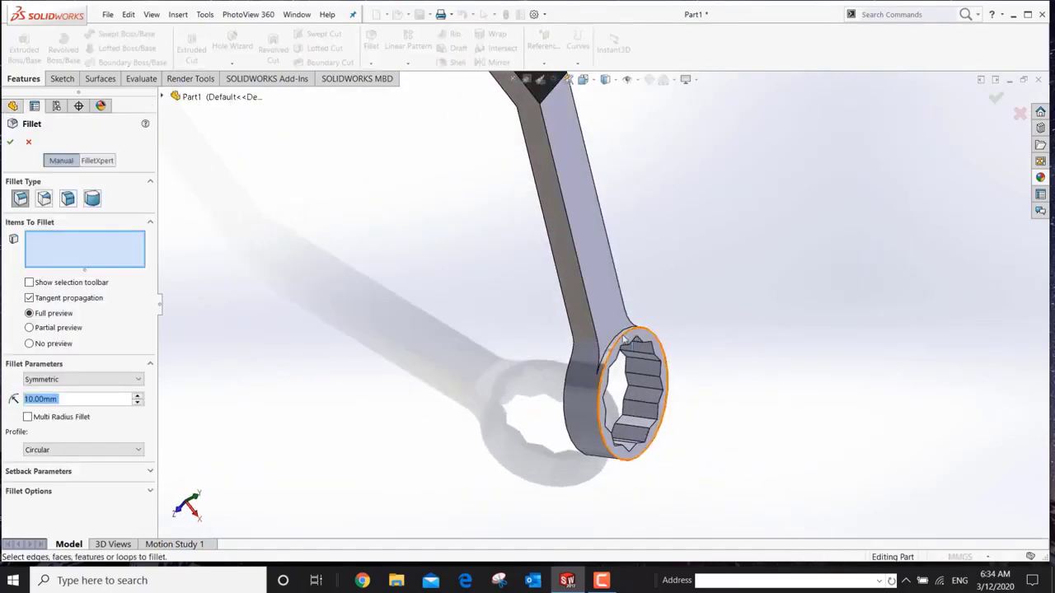
click(618, 339)
click(11, 143)
scroll(413, 337, up, 1)
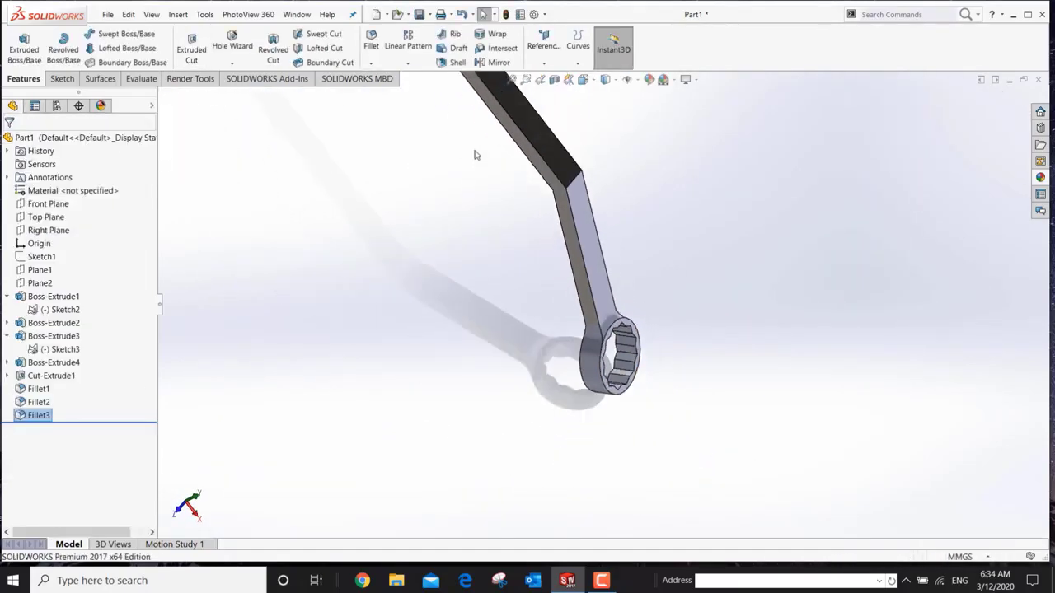
Set up a 1 mm fillet on three long handle edges and one side face of the angled handle section.
click(372, 45)
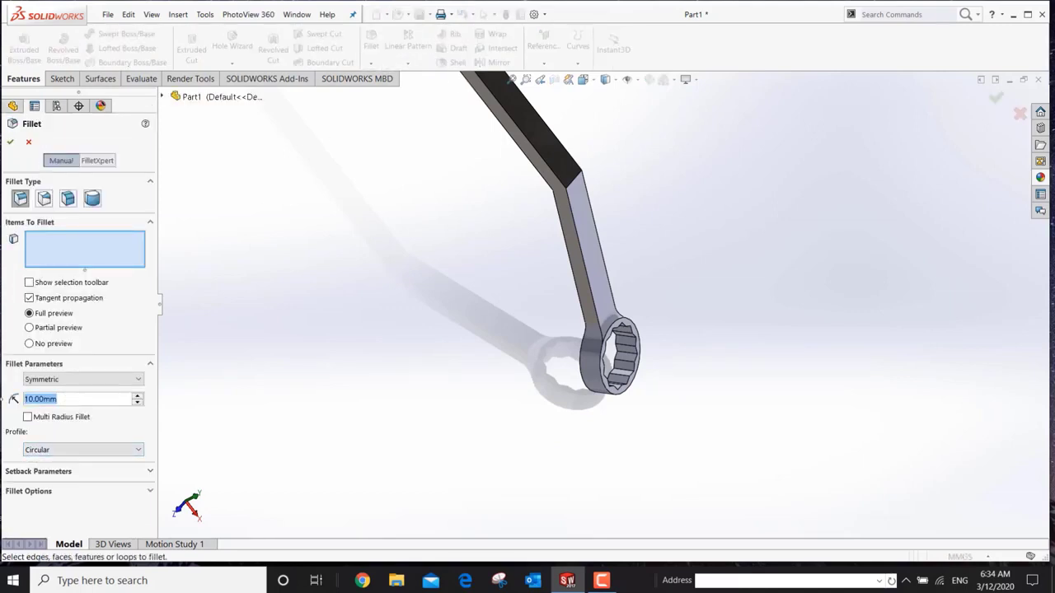
text(1)
key(Return)
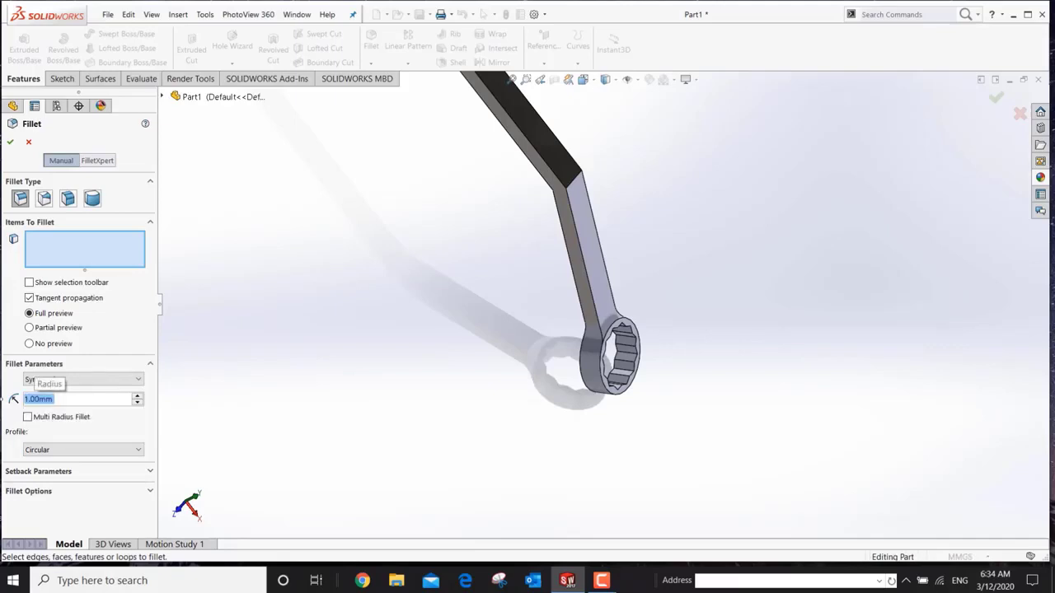
middle_drag(213, 273, 590, 226)
click(670, 211)
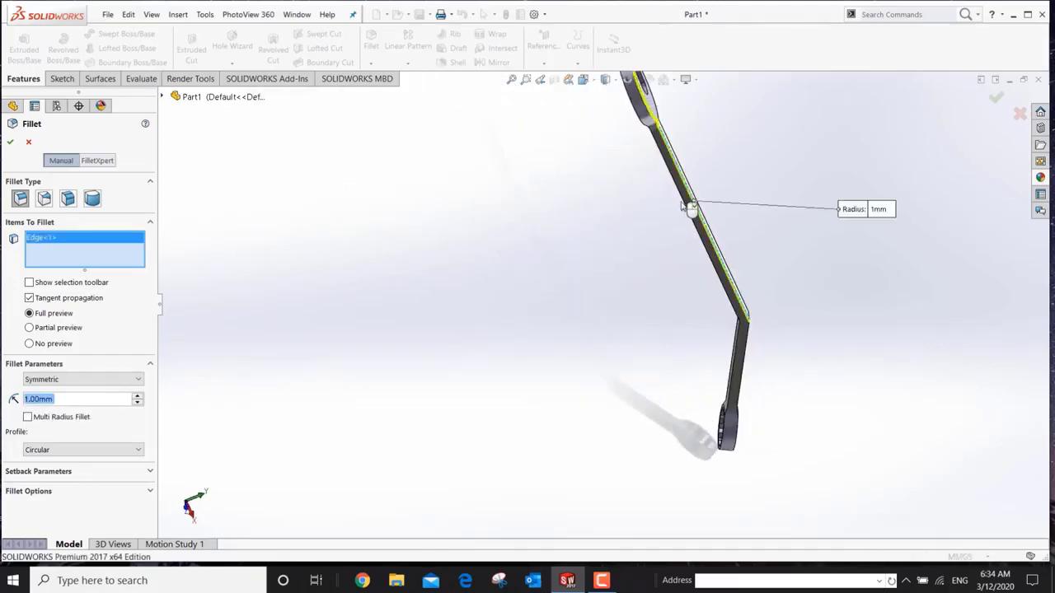
click(687, 218)
click(744, 353)
click(741, 351)
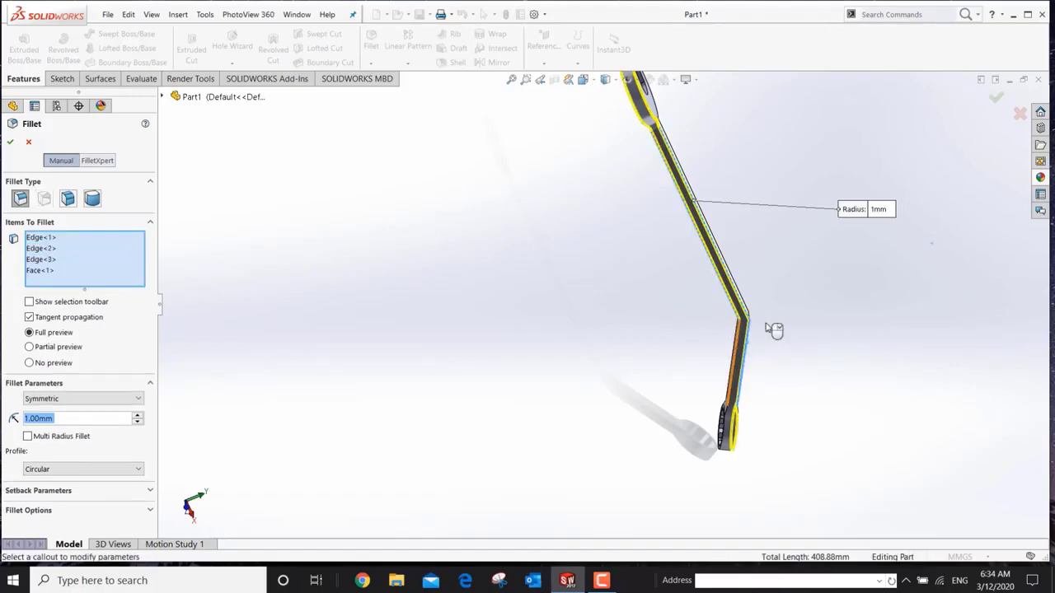
Add two more long handle edges to the 1 mm fillet and apply it.
middle_drag(773, 329, 657, 285)
scroll(563, 327, down, 5)
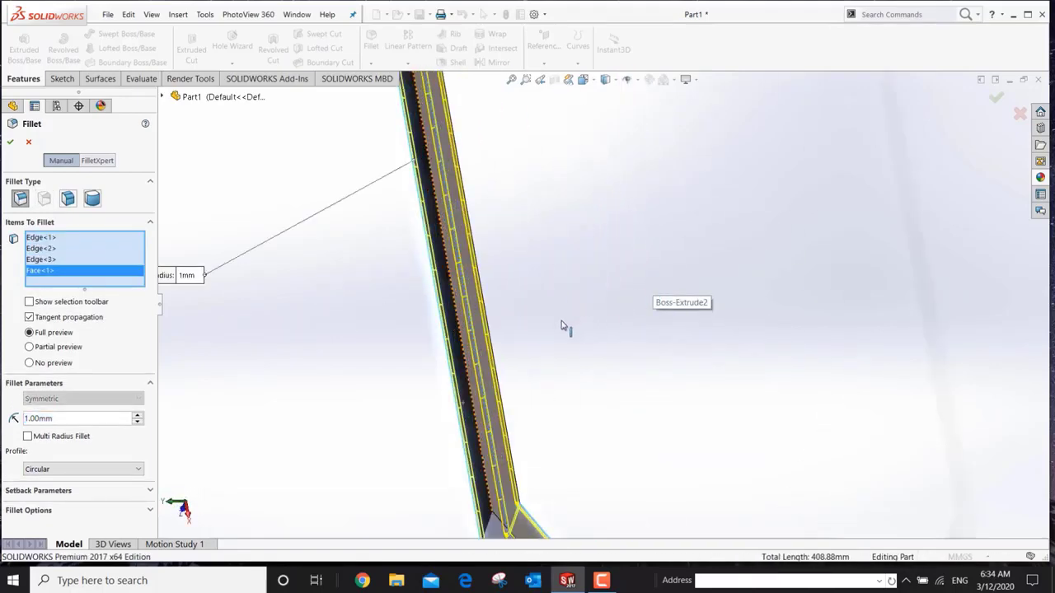
middle_drag(563, 327, 610, 318)
click(544, 325)
middle_drag(659, 370, 598, 454)
click(659, 453)
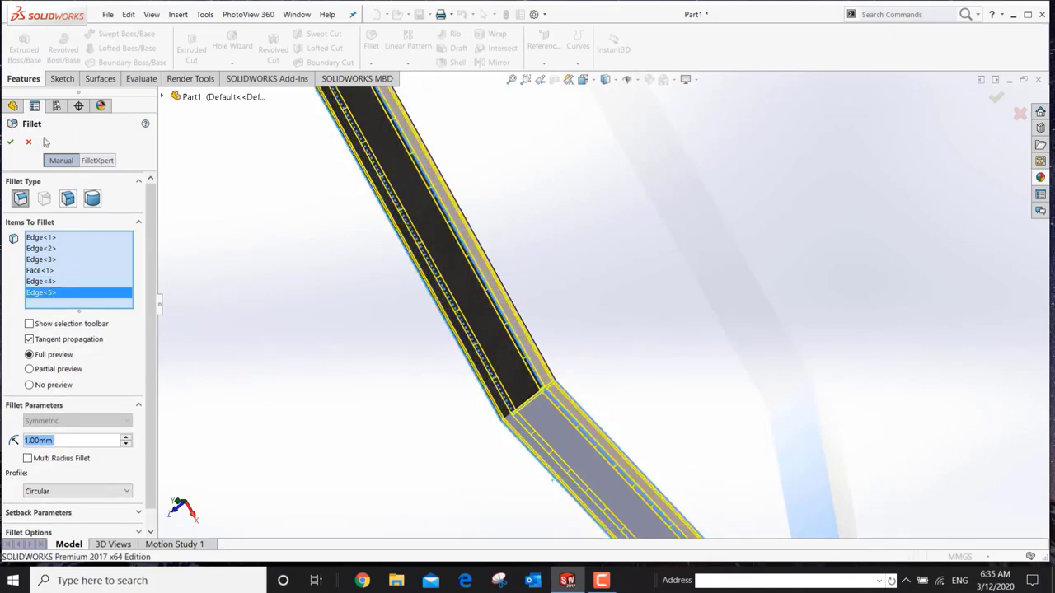
click(10, 143)
key(f)
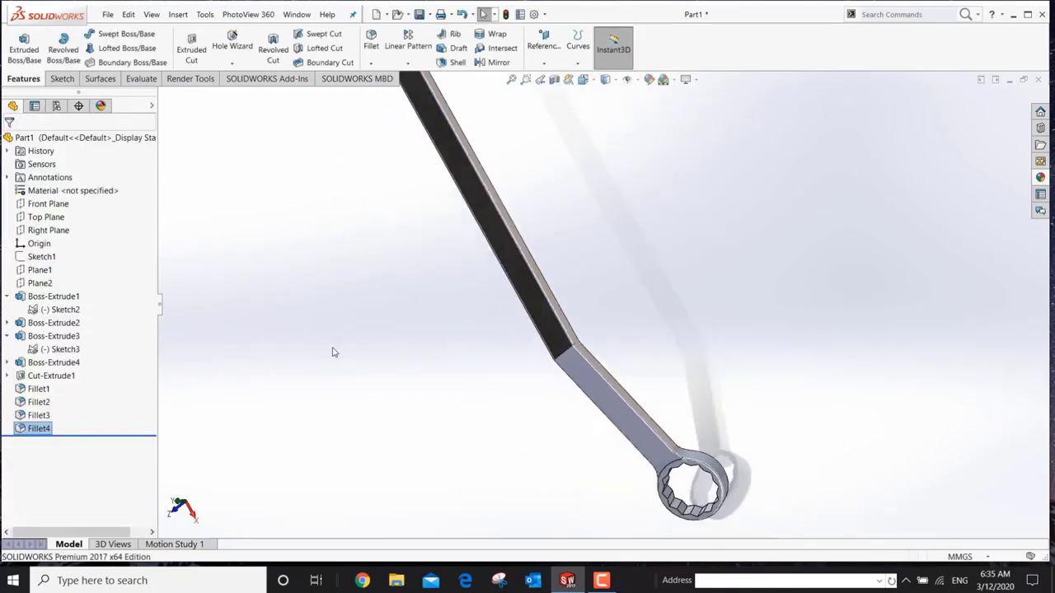
middle_drag(459, 374, 620, 283)
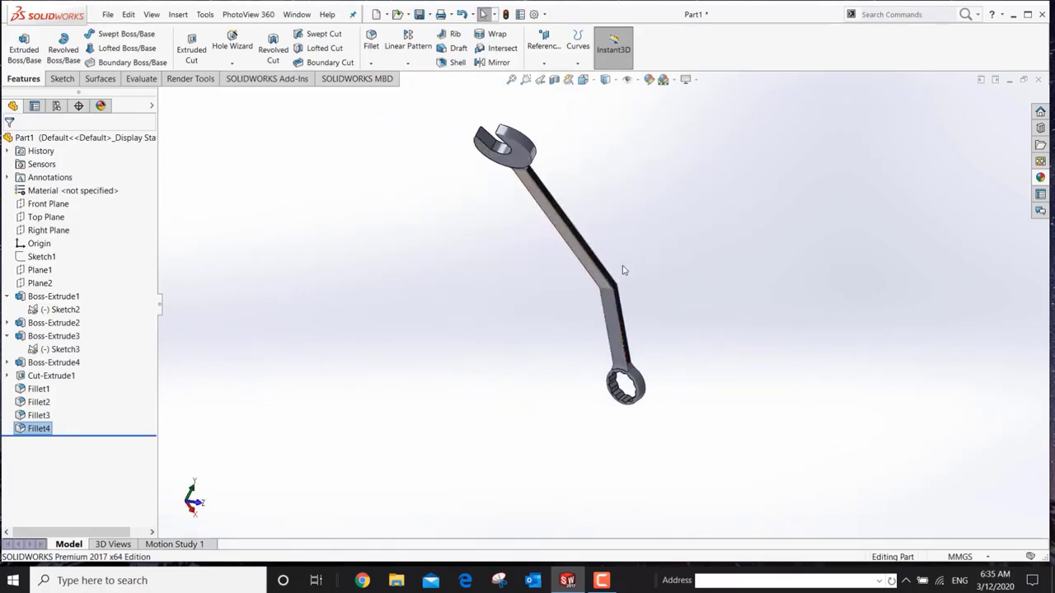
key(ctrl+7)
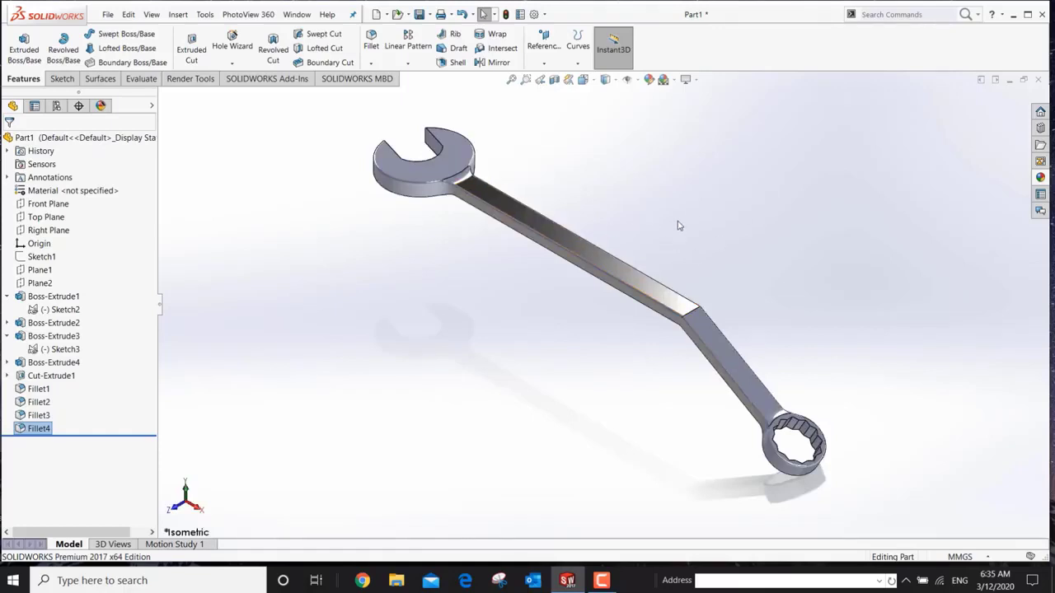
scroll(700, 235, down, 2)
scroll(789, 315, up, 2)
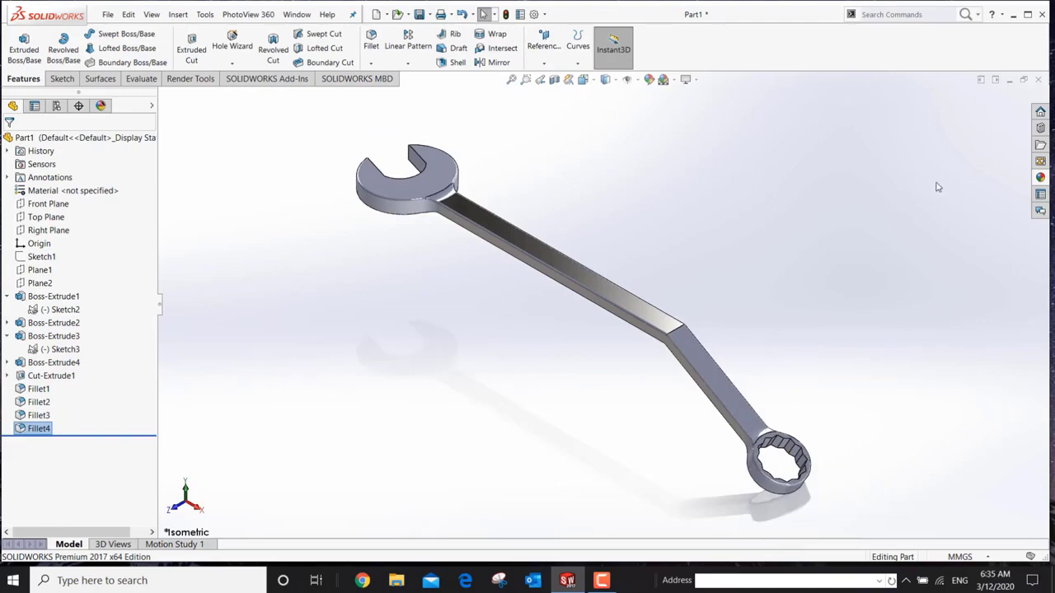
Apply a textured steel appearance from the Metal > Steel library to the entire wrench part.
click(1041, 178)
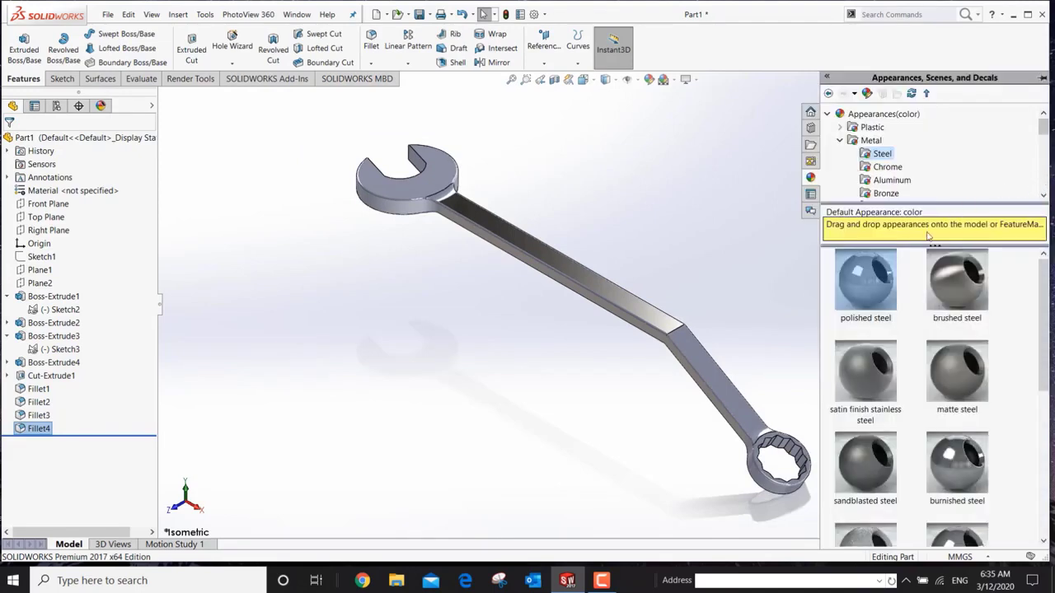
click(830, 114)
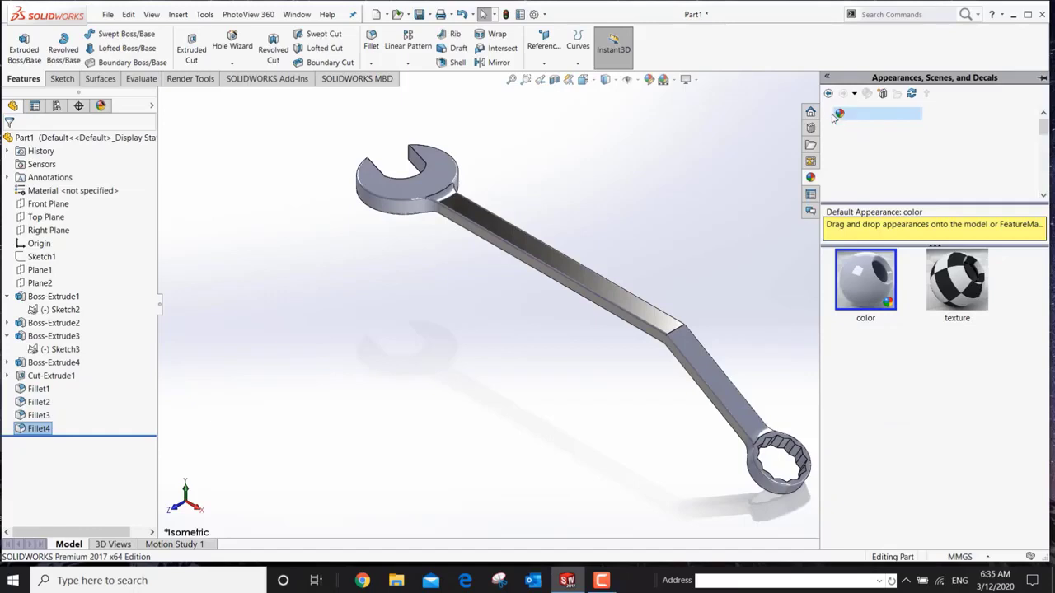
click(831, 116)
click(871, 142)
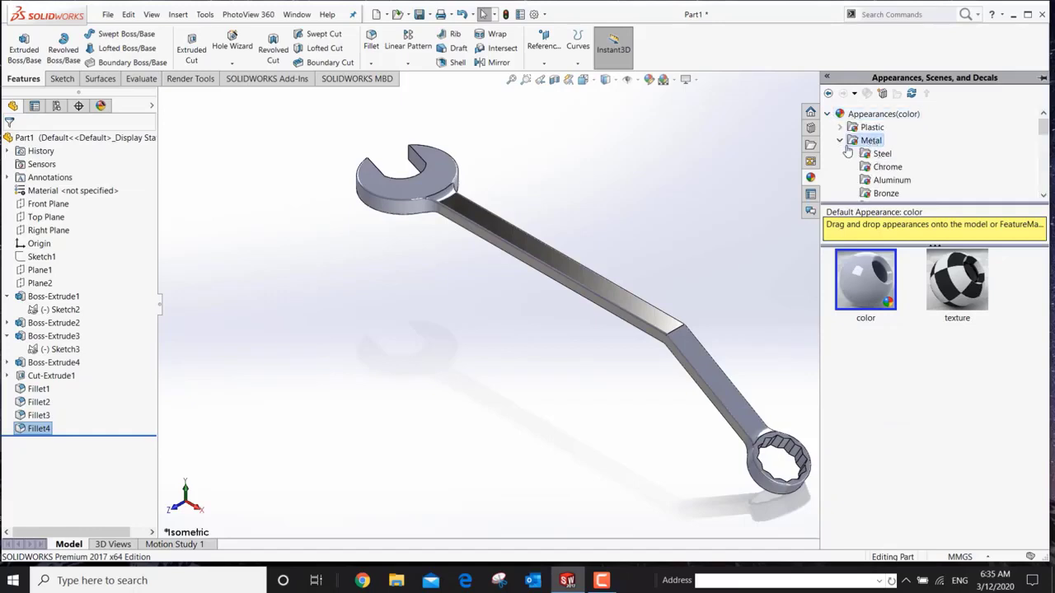
click(880, 155)
scroll(915, 407, down, 4)
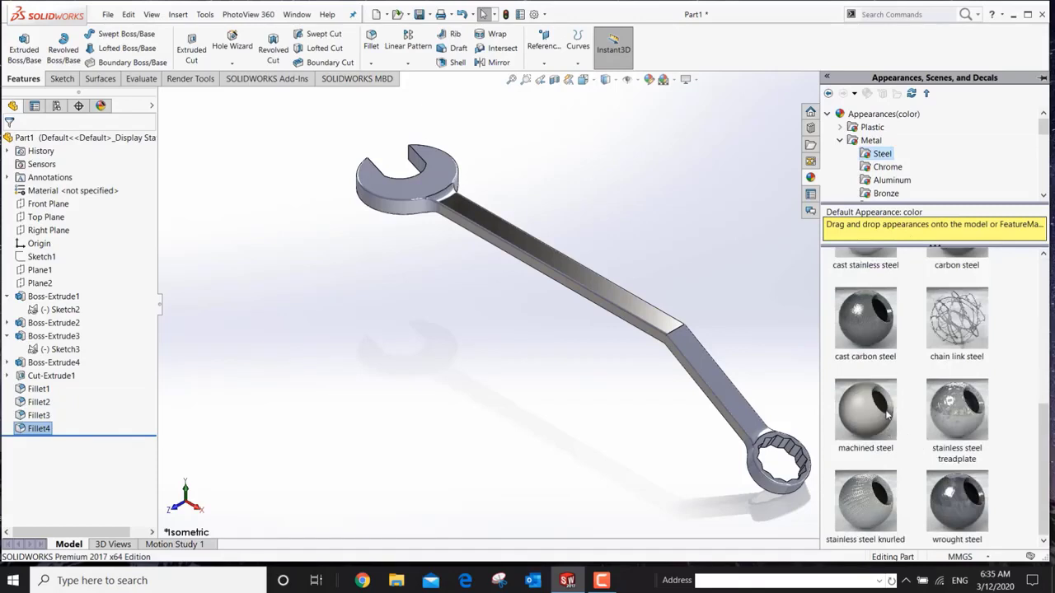
drag(866, 333, 659, 325)
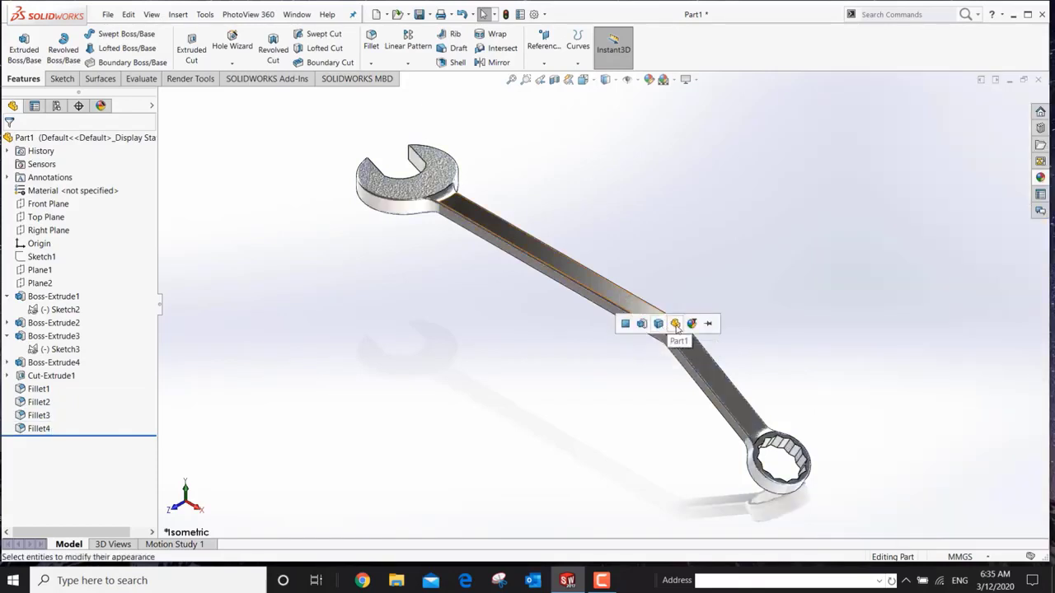
click(674, 323)
scroll(777, 308, up, 2)
scroll(725, 299, down, 2)
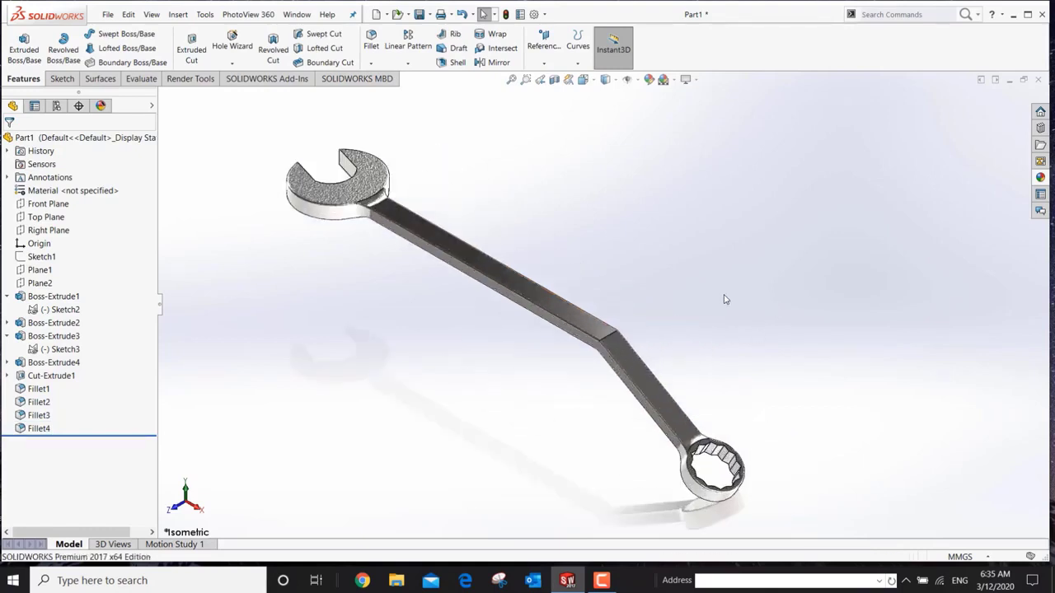
middle_drag(636, 298, 651, 400)
key(ctrl+7)
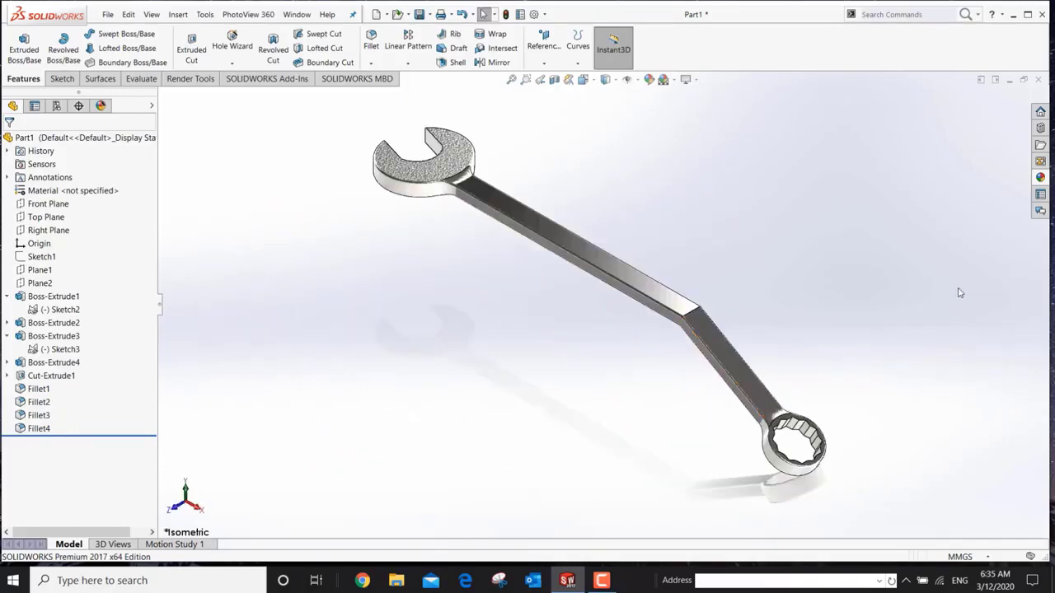